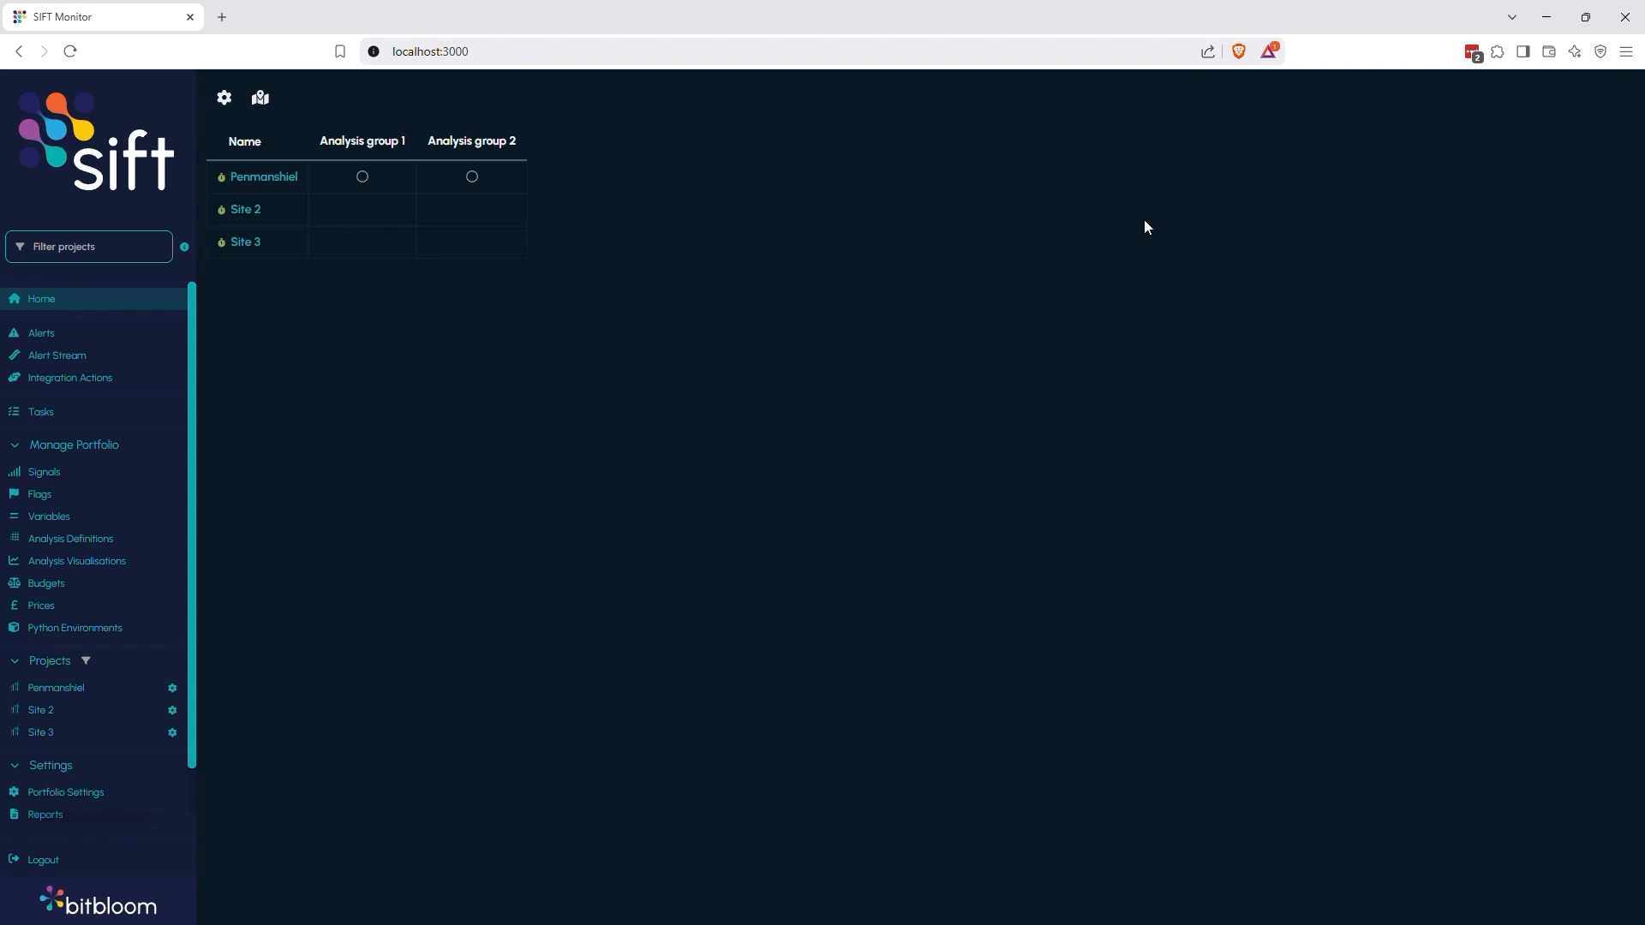
Open the Power curve efficiency analysis definition and review its list of KPIs and groups
left_click(91, 541)
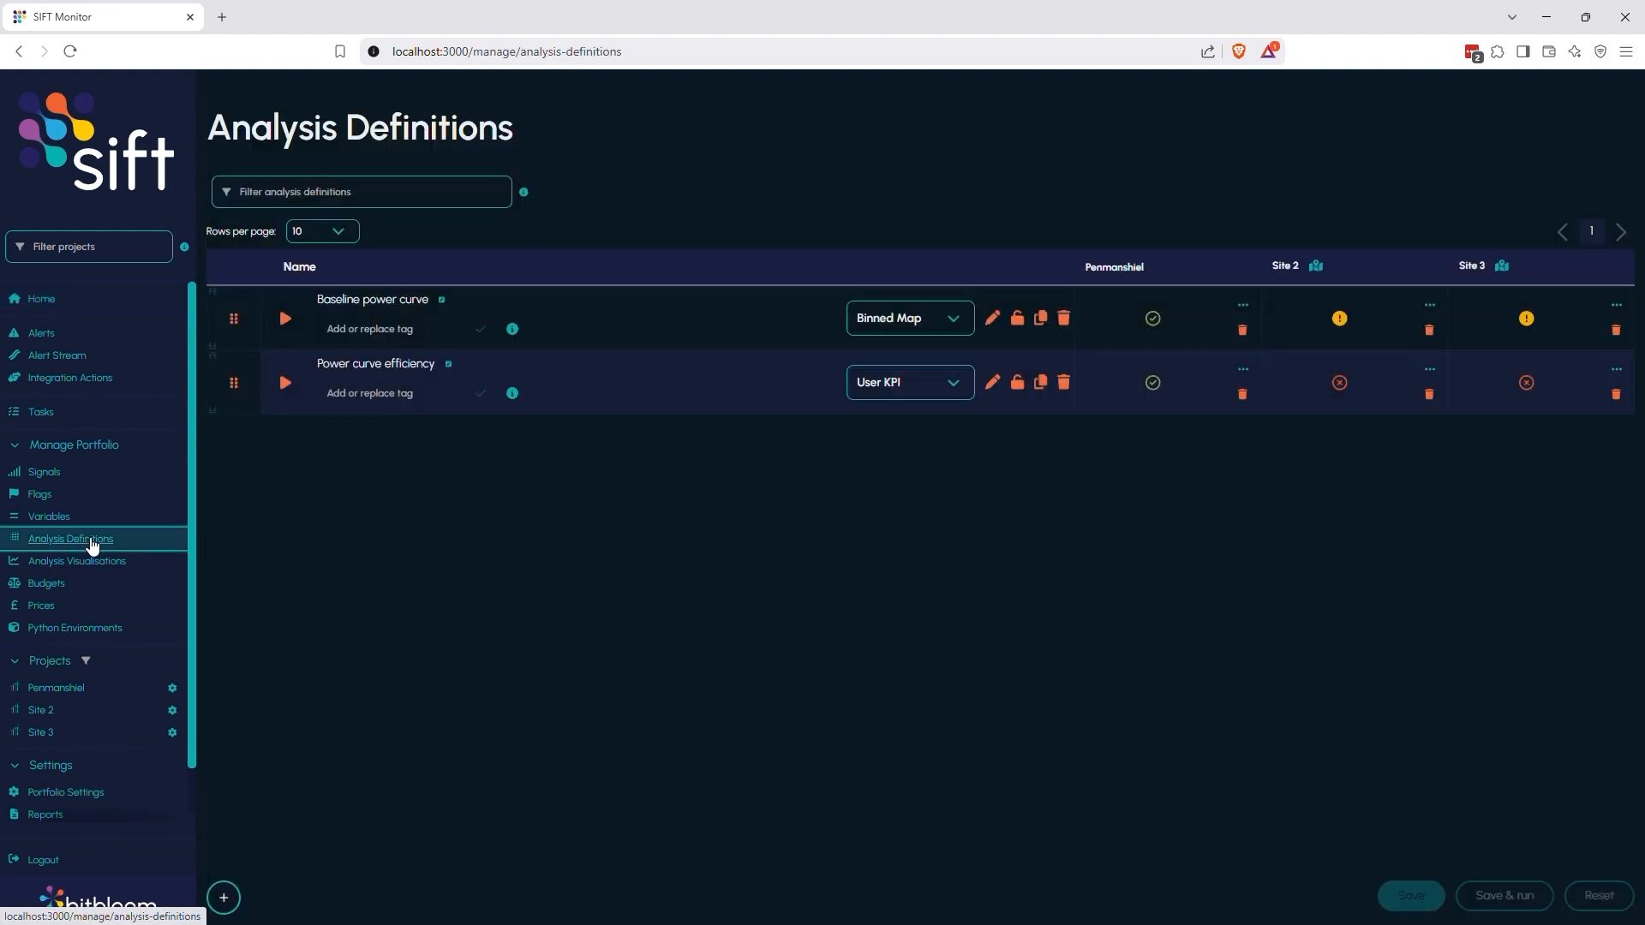
left_click(992, 382)
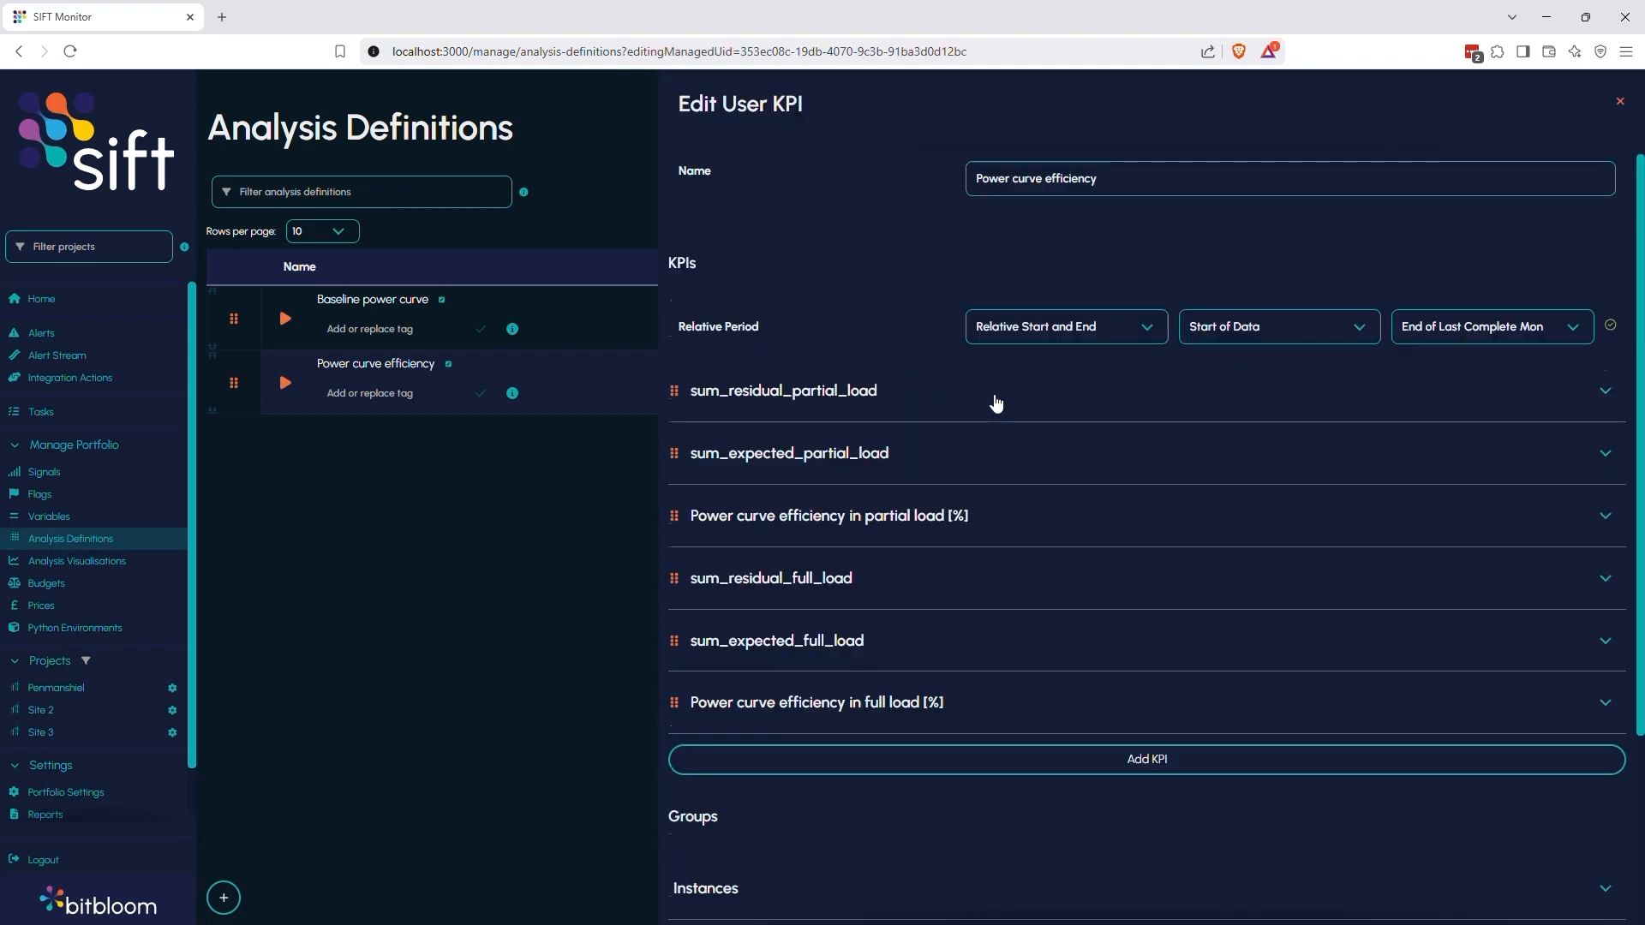
scroll(996, 403, "down", 1)
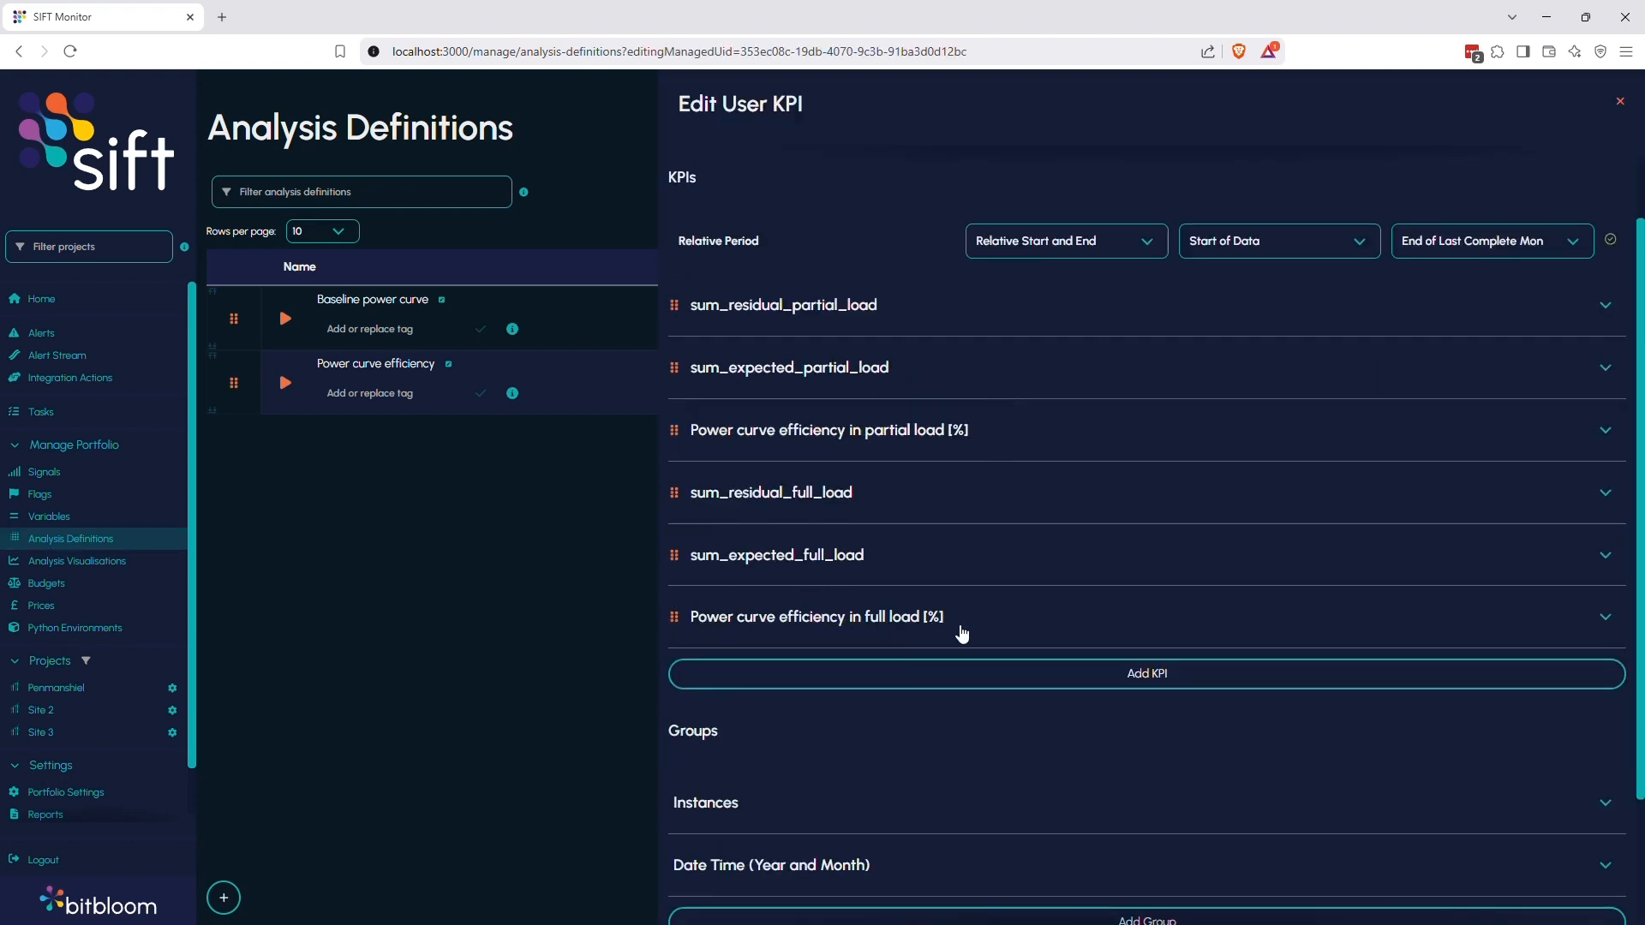
scroll(865, 656, "down", 2)
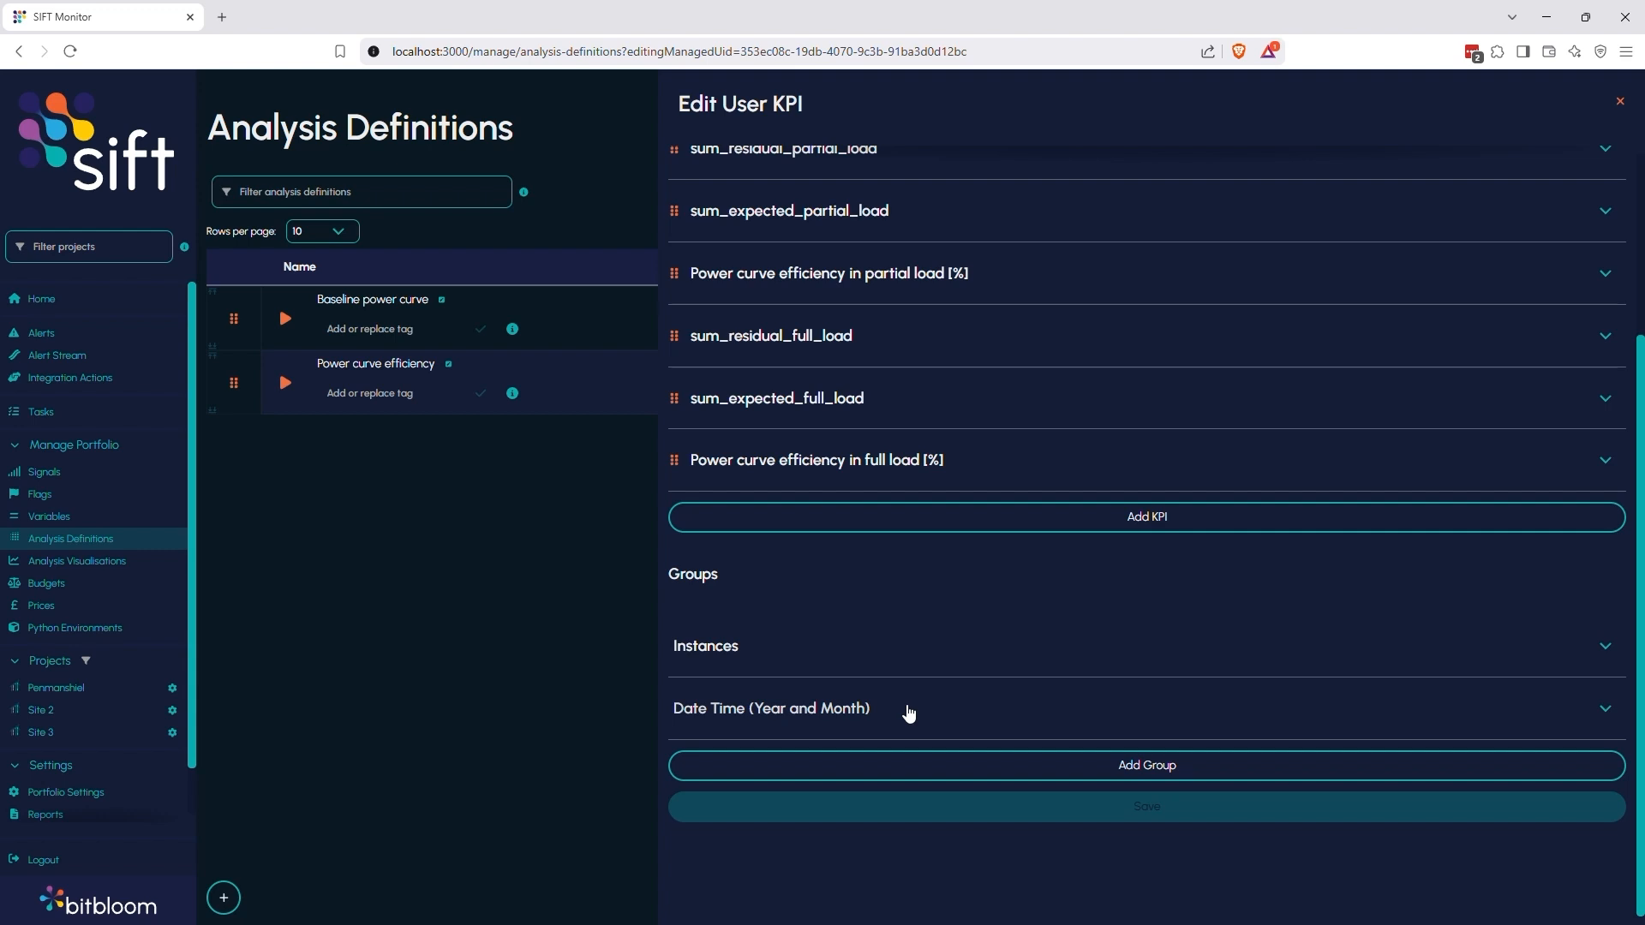
Add a new analysis group named "Power curve" to the Penmanshiel project
left_click(51, 694)
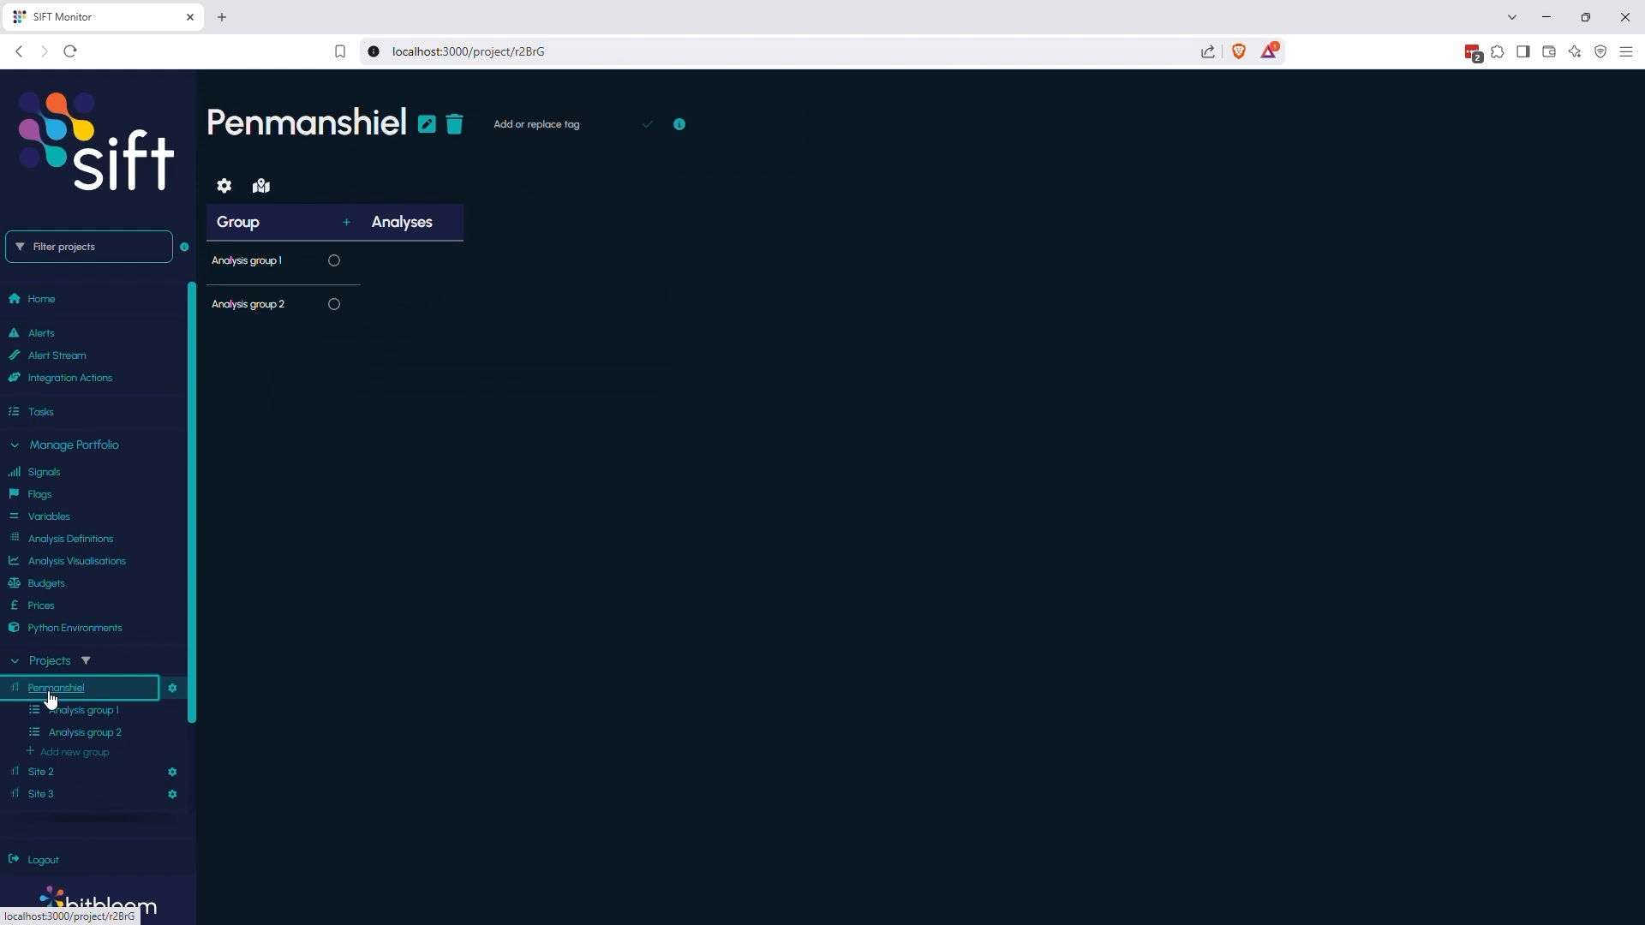
left_click(69, 751)
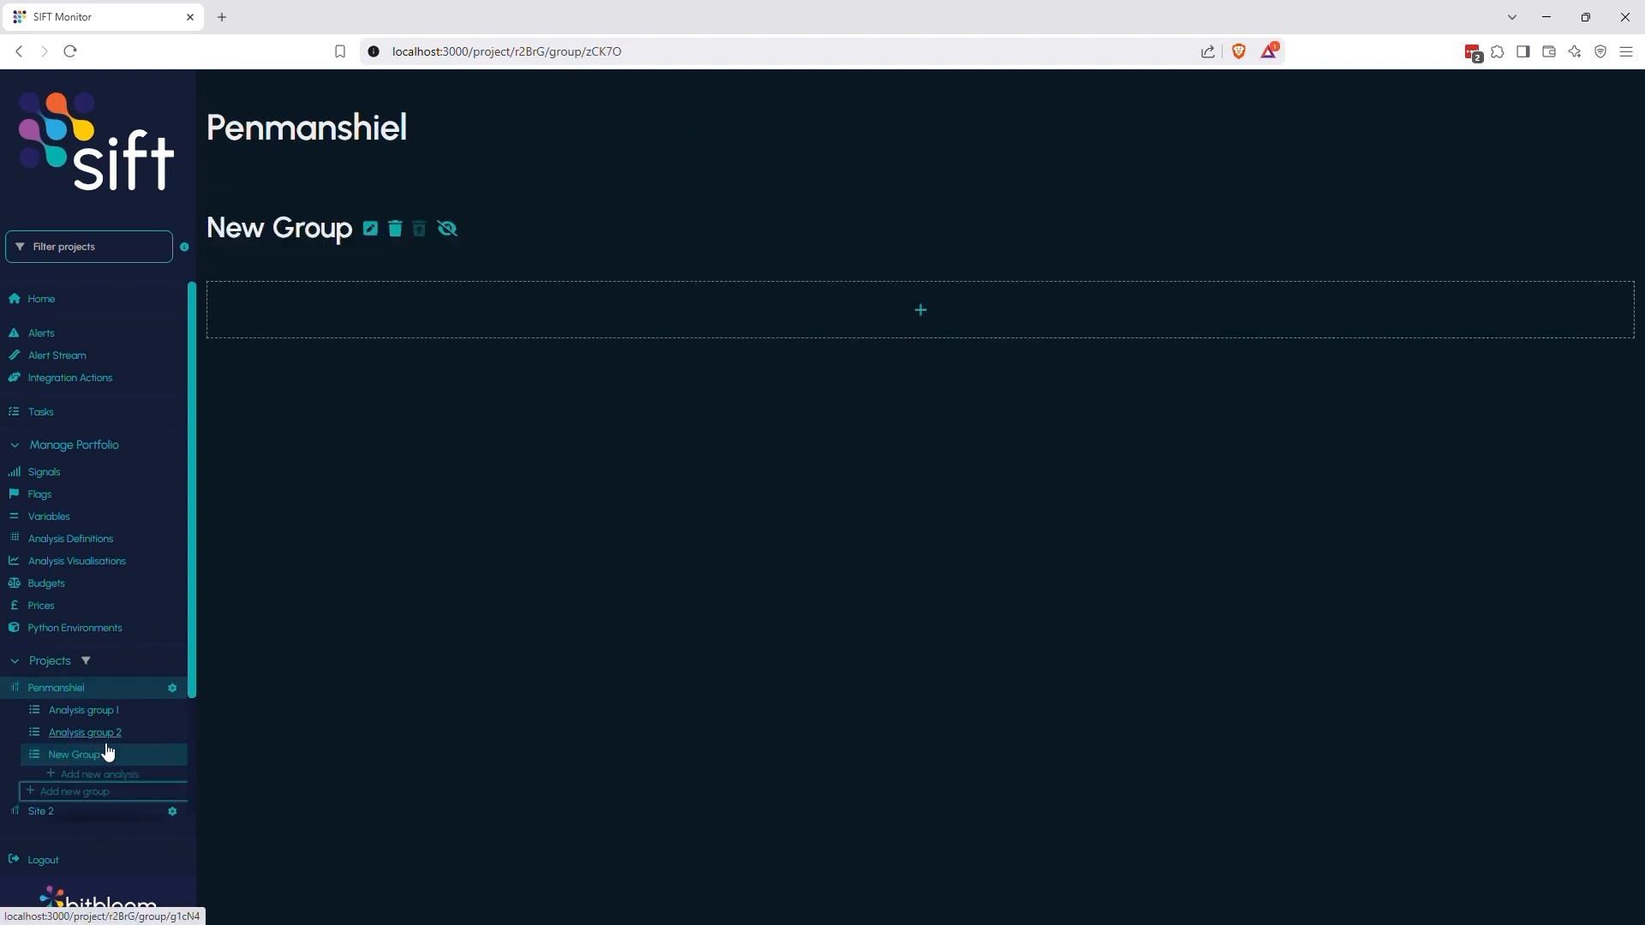
left_click(370, 228)
type("Power curve")
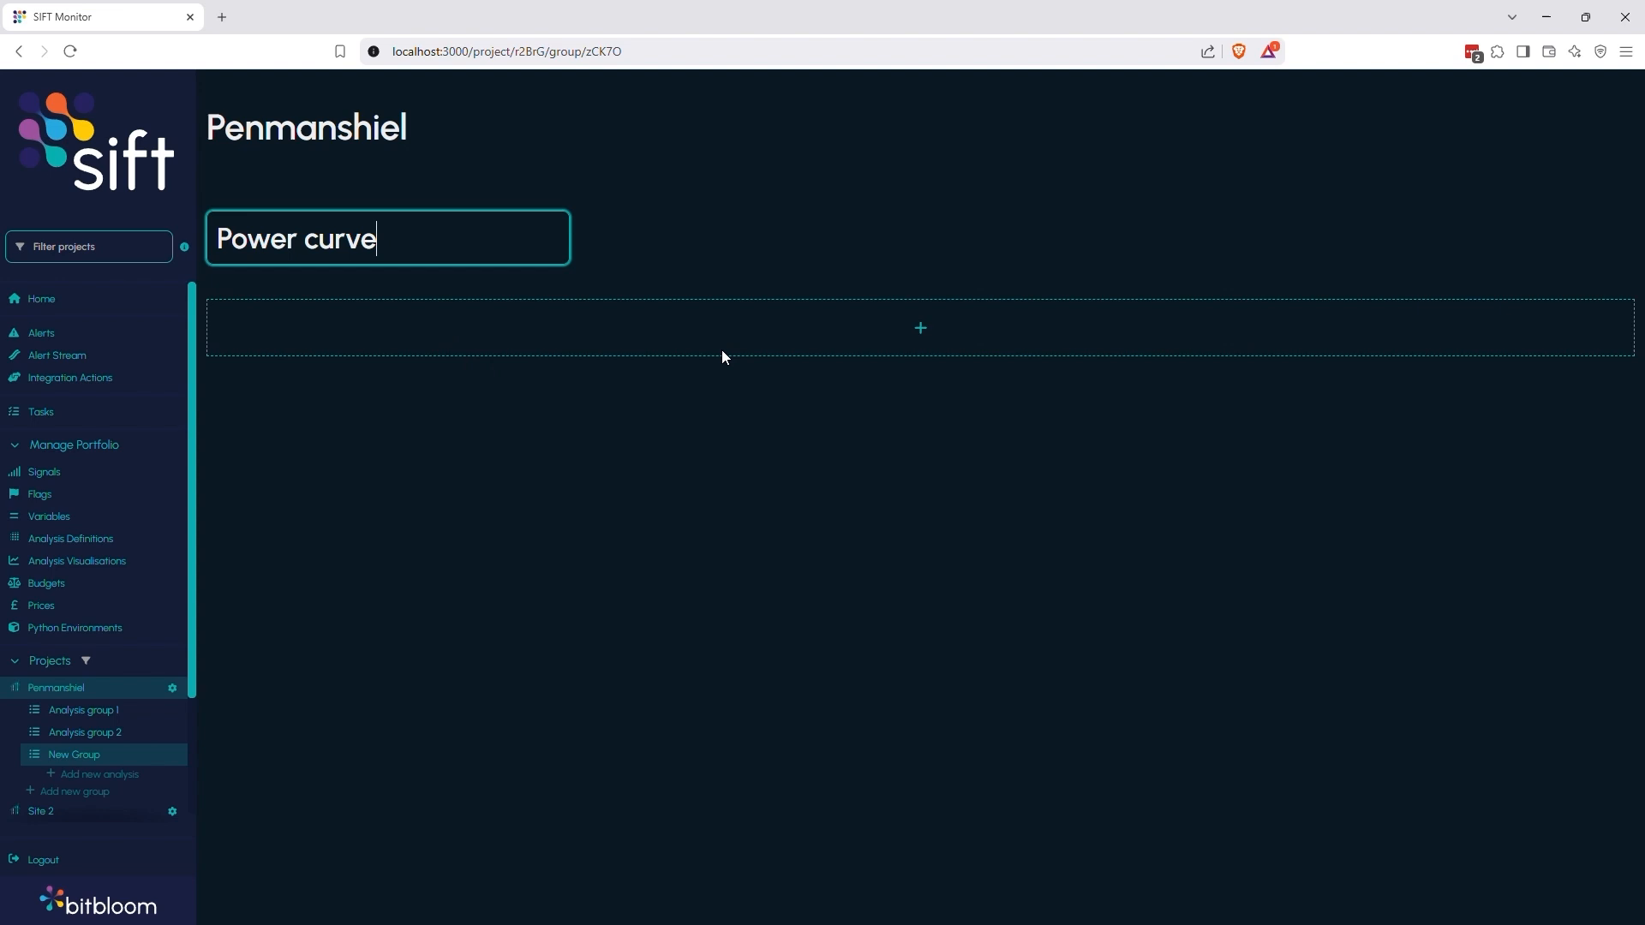
Add an analysis view named "Power curve efficiency deviation from 100%" to the group, based on the Power curve efficiency analysis
left_click(829, 327)
scroll(829, 328, "down", 2)
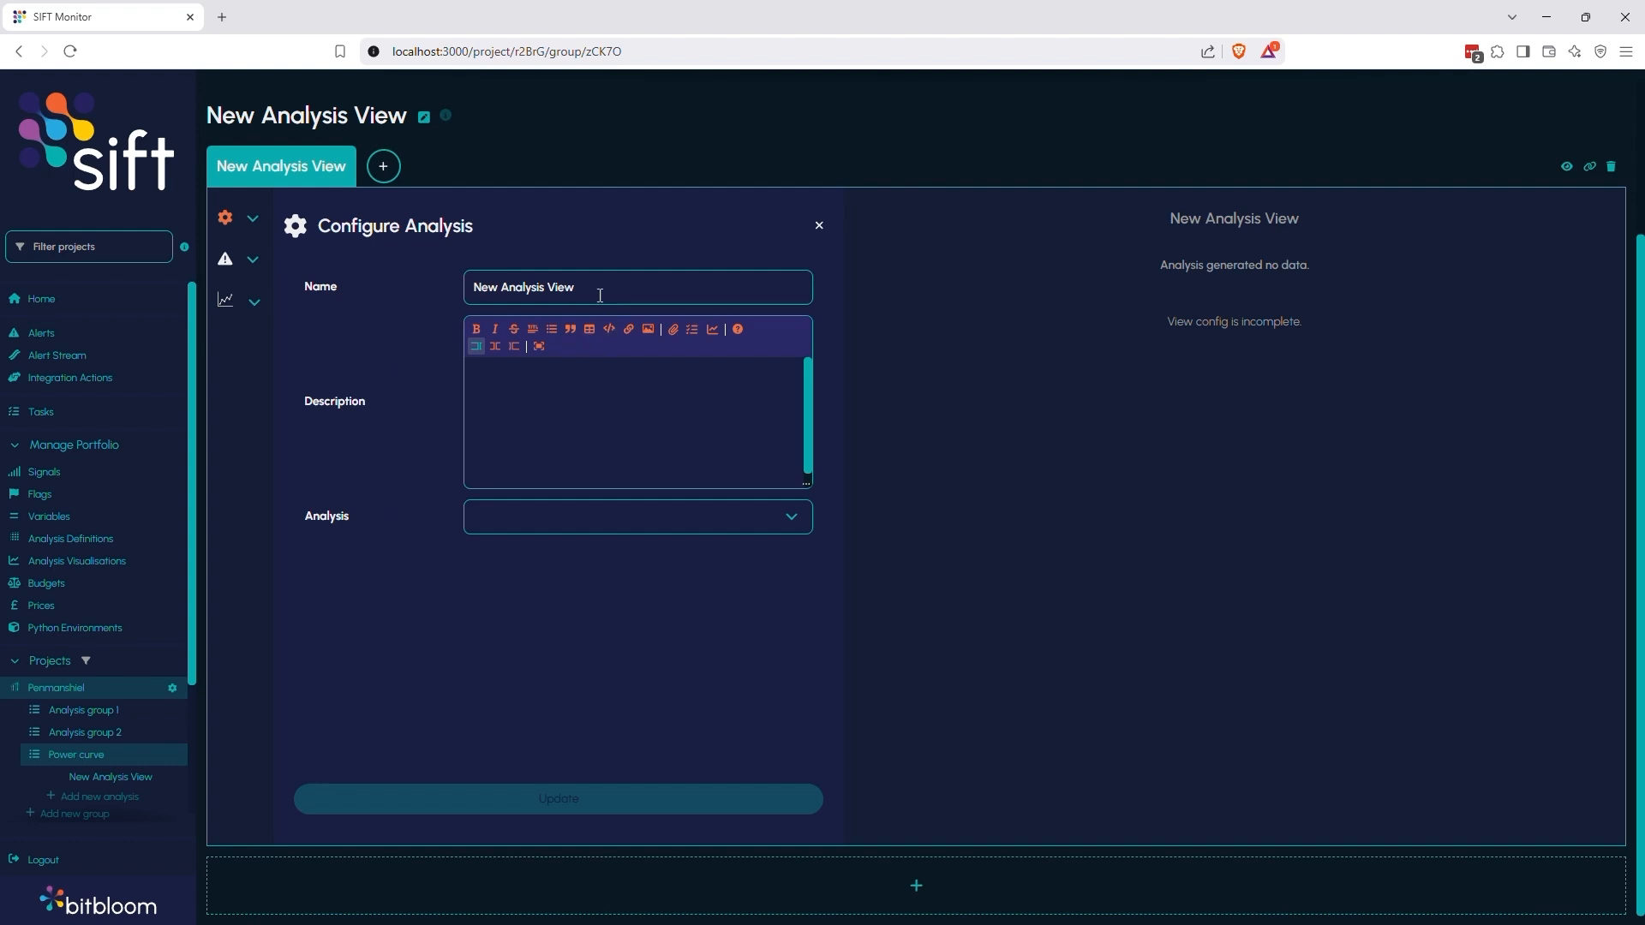
left_click_drag(696, 288, 420, 295)
type("Power curv")
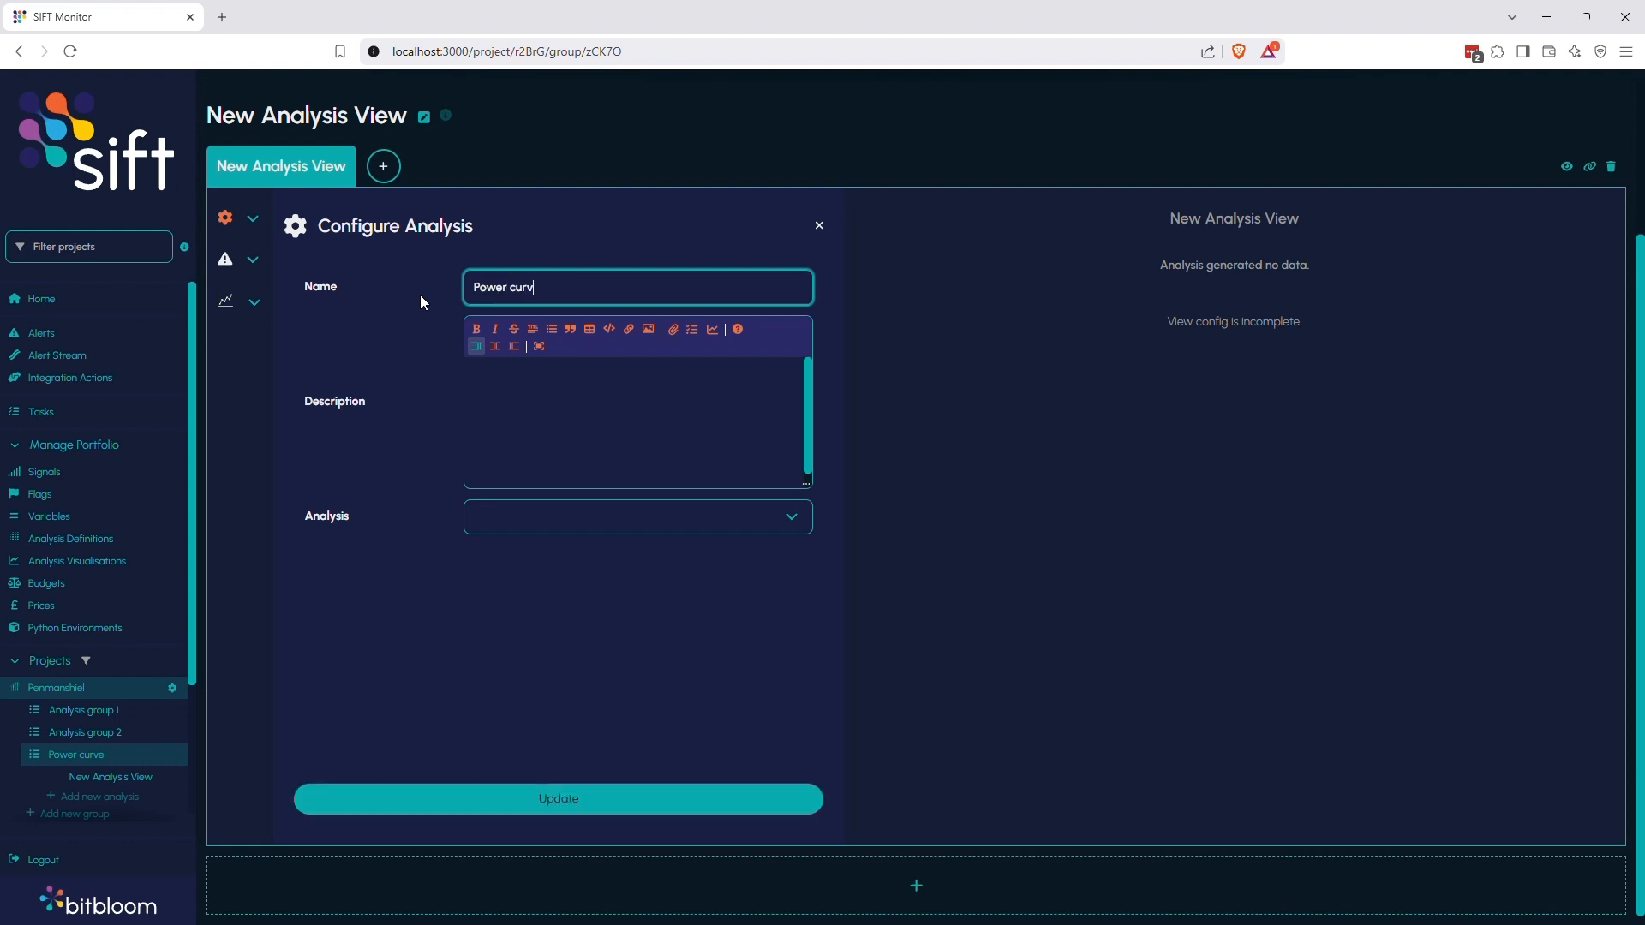
type("e efficiency deviation from 100%")
left_click(558, 527)
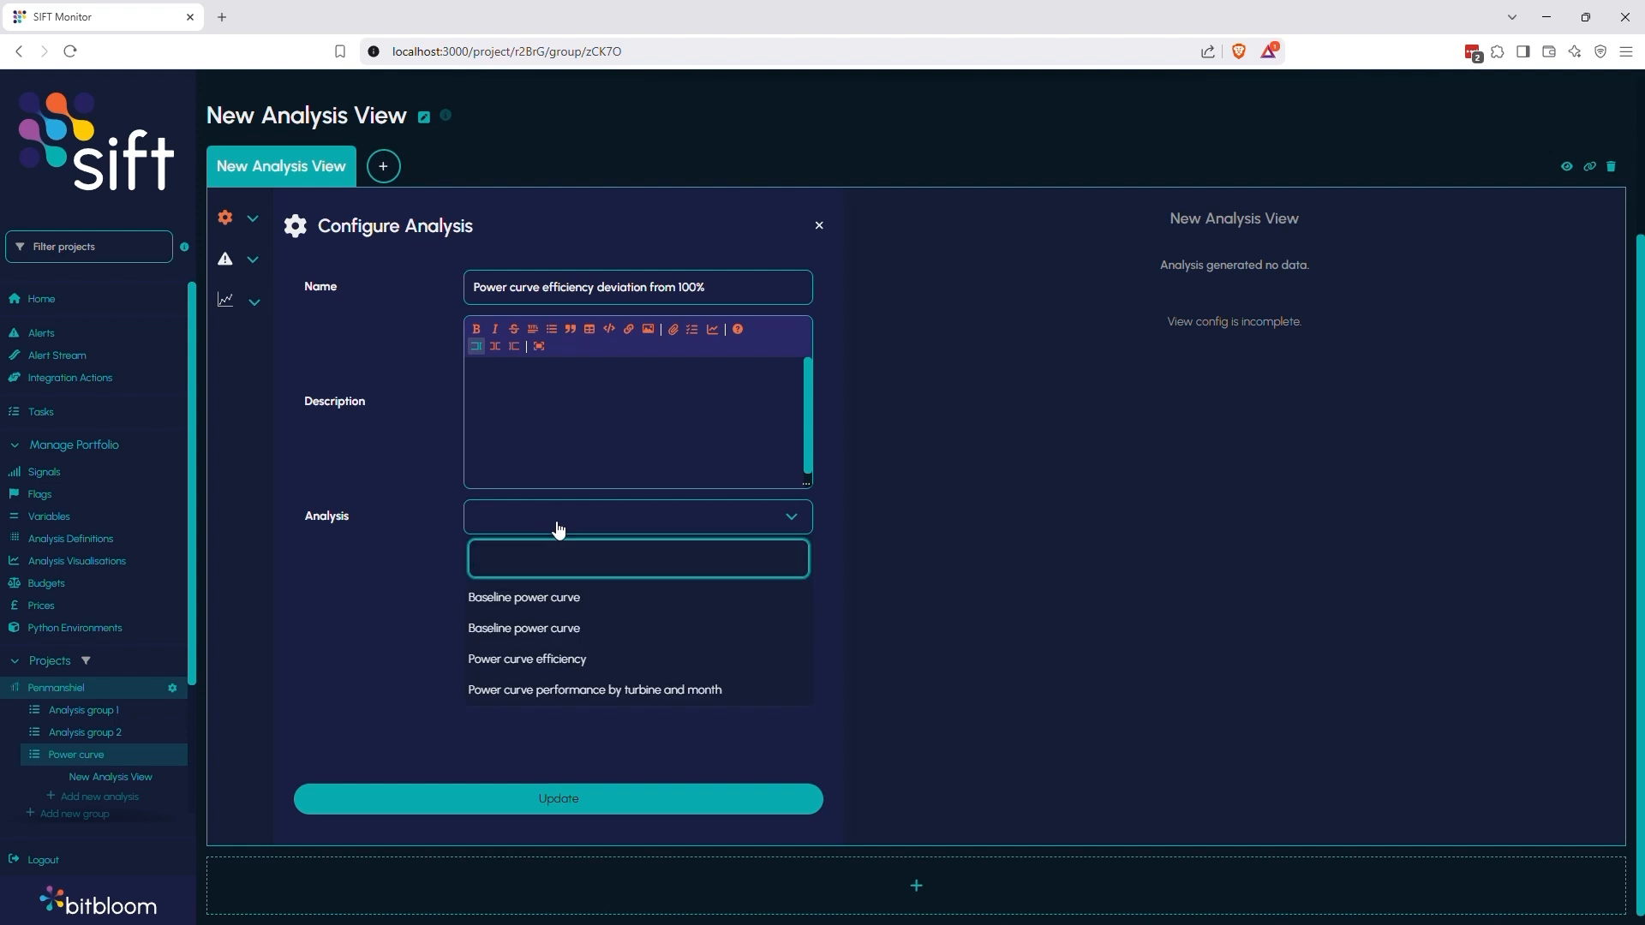
left_click(579, 661)
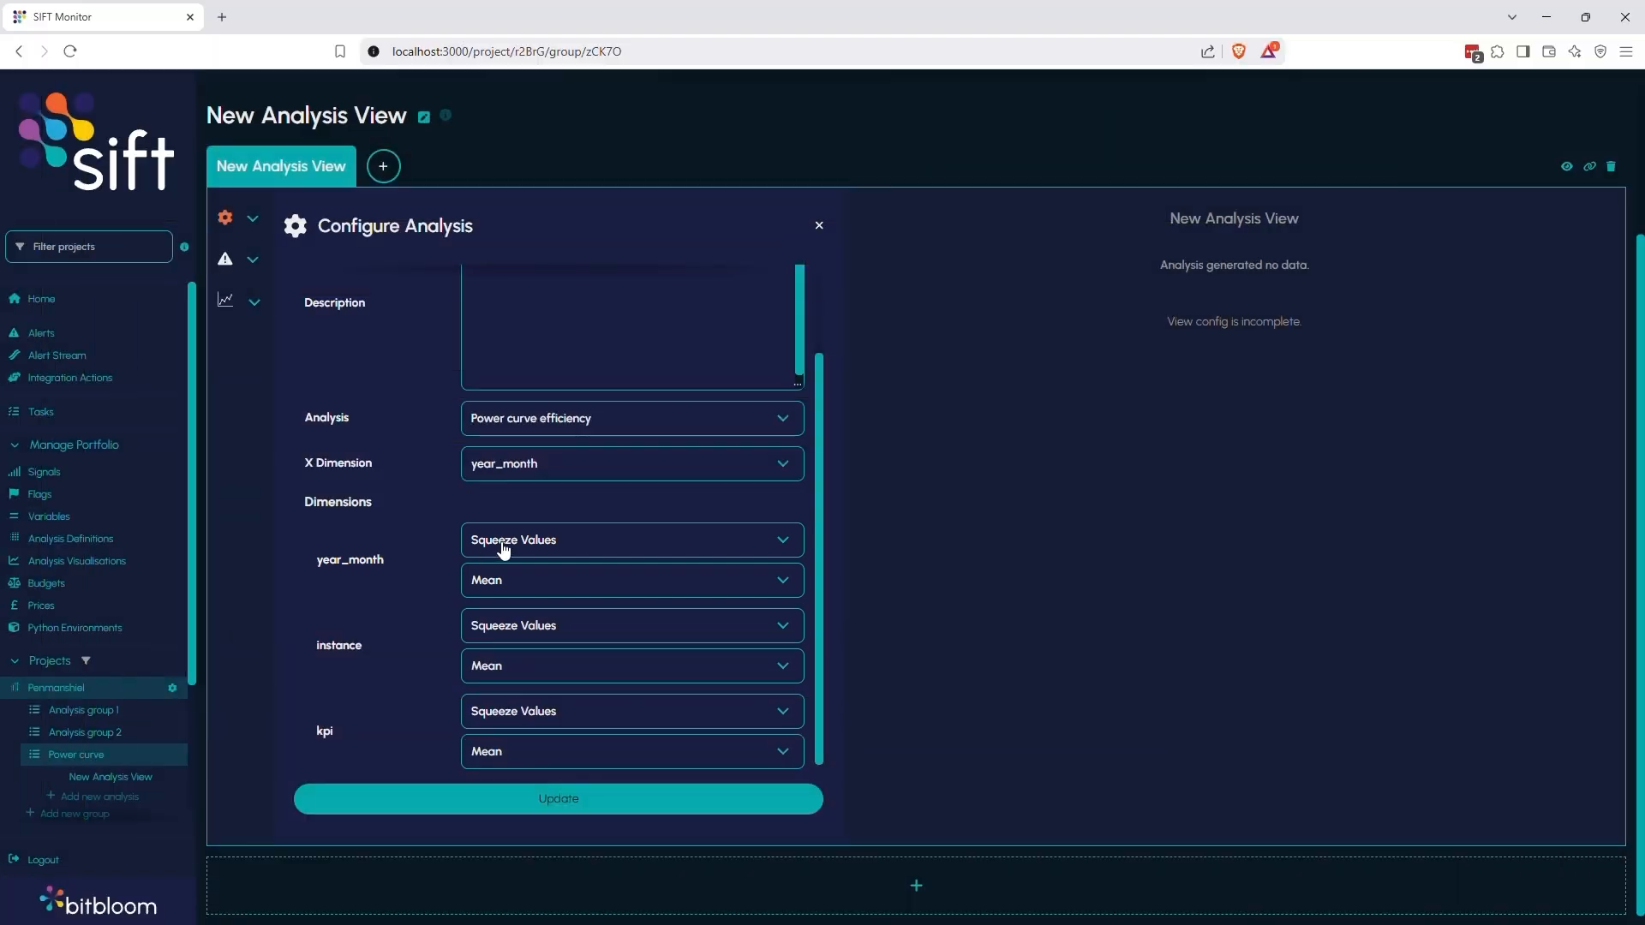
Set year_month and instance to All Values and kpi to Power curve efficiency in partial load [%], update the view and close its configuration
left_click(505, 542)
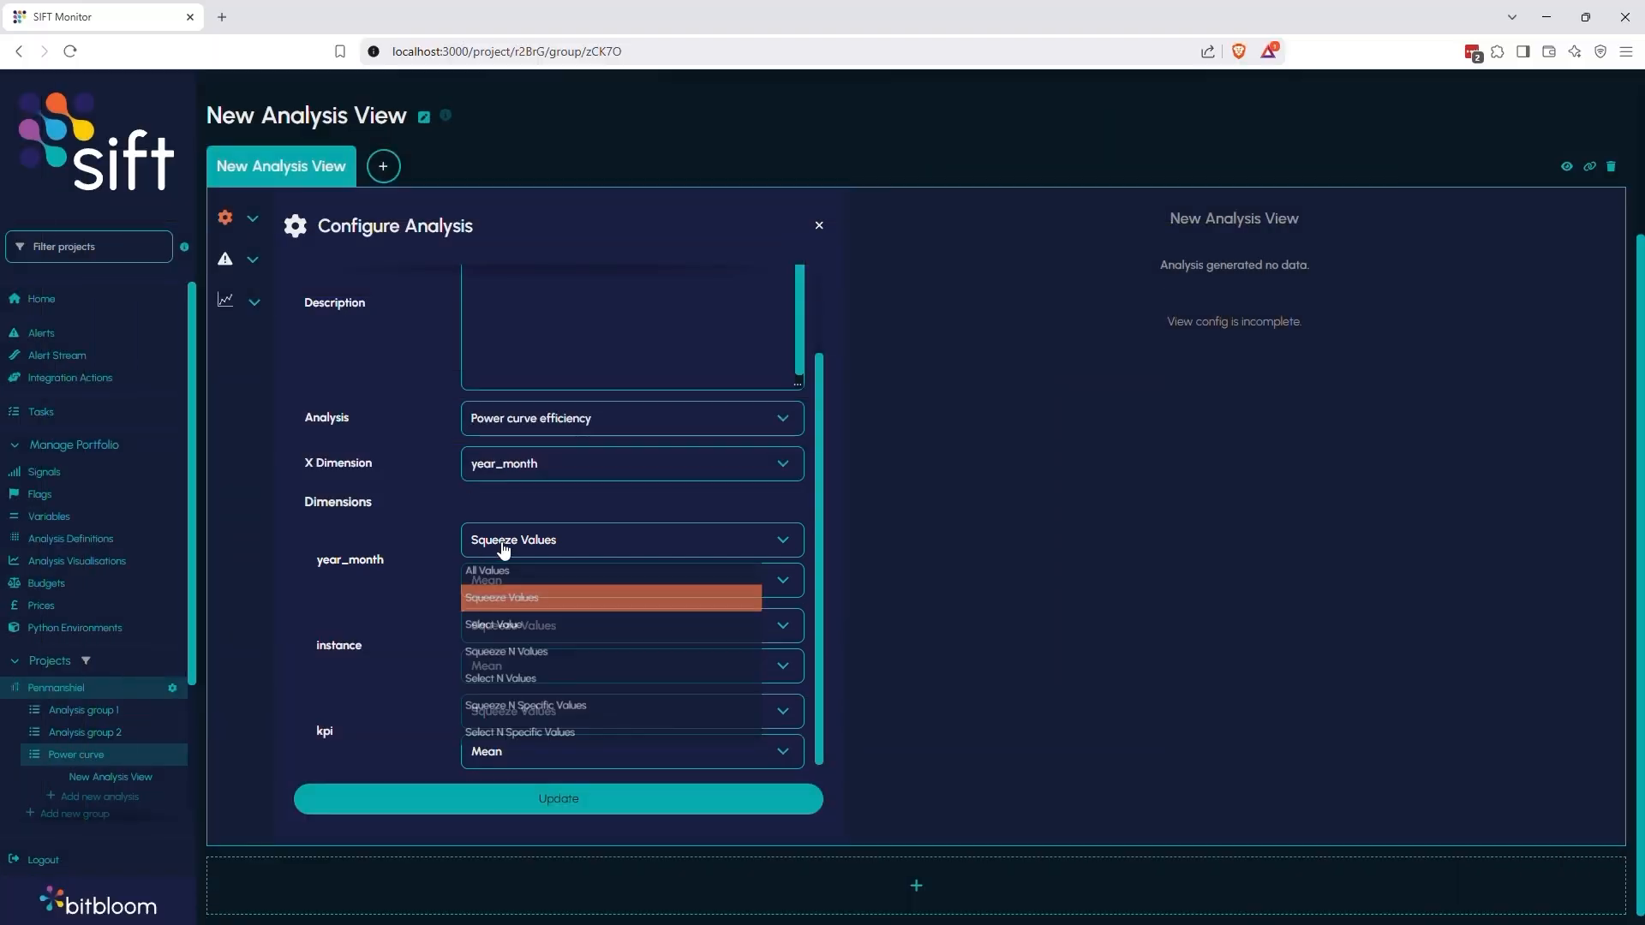
left_click(505, 570)
left_click(514, 636)
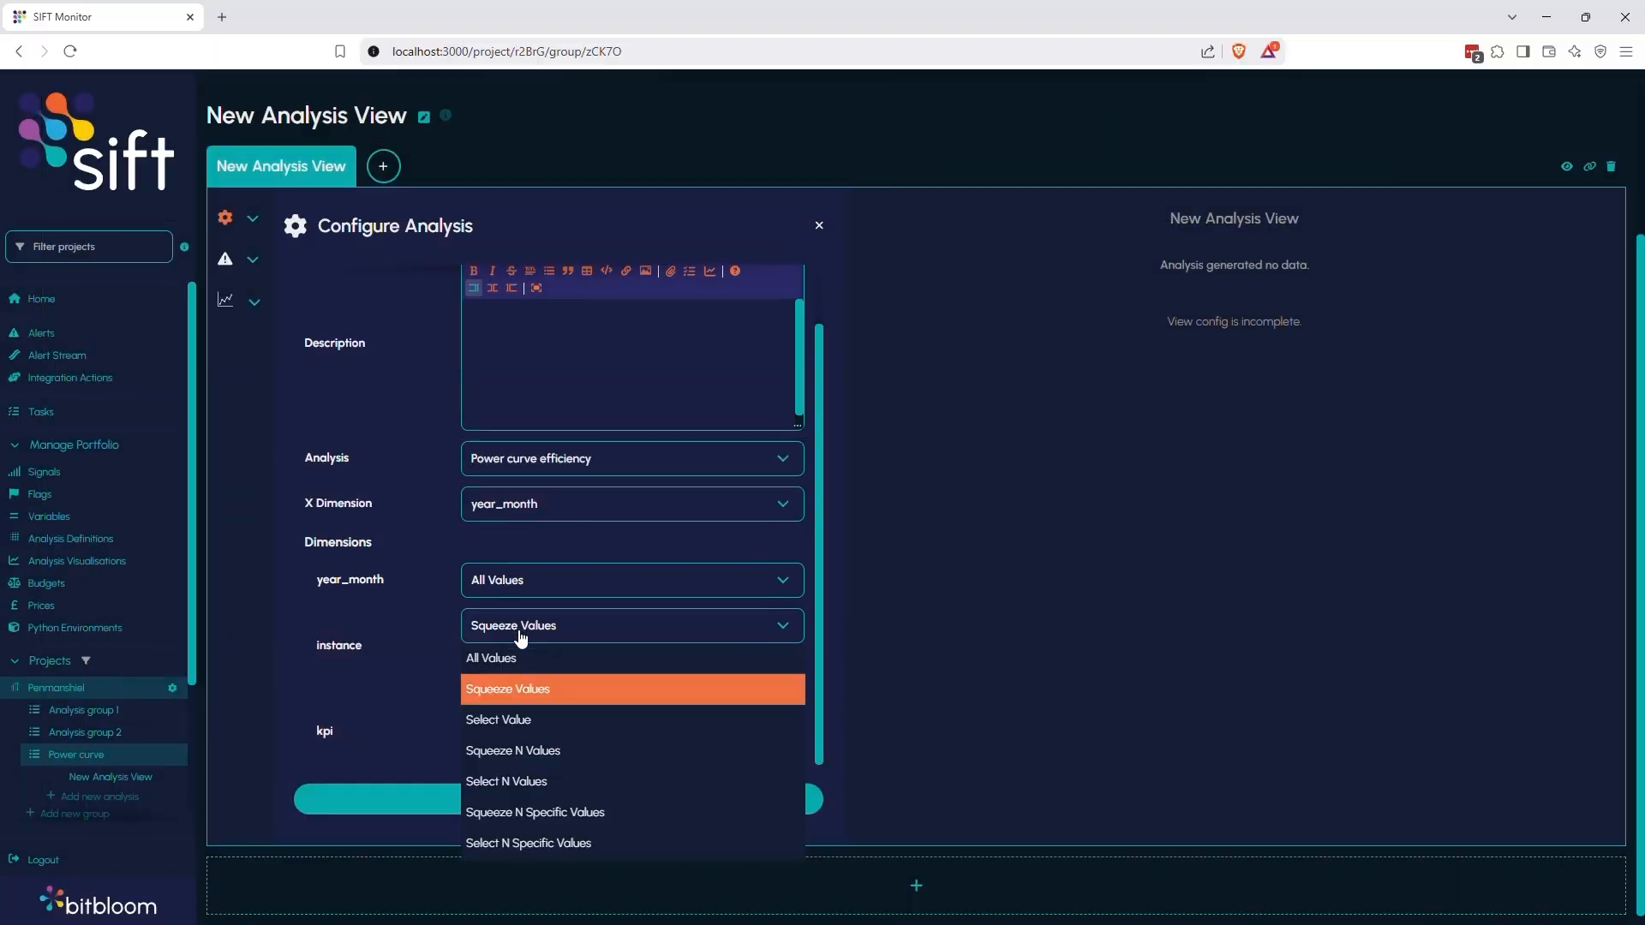
left_click(517, 660)
left_click(521, 720)
left_click(533, 556)
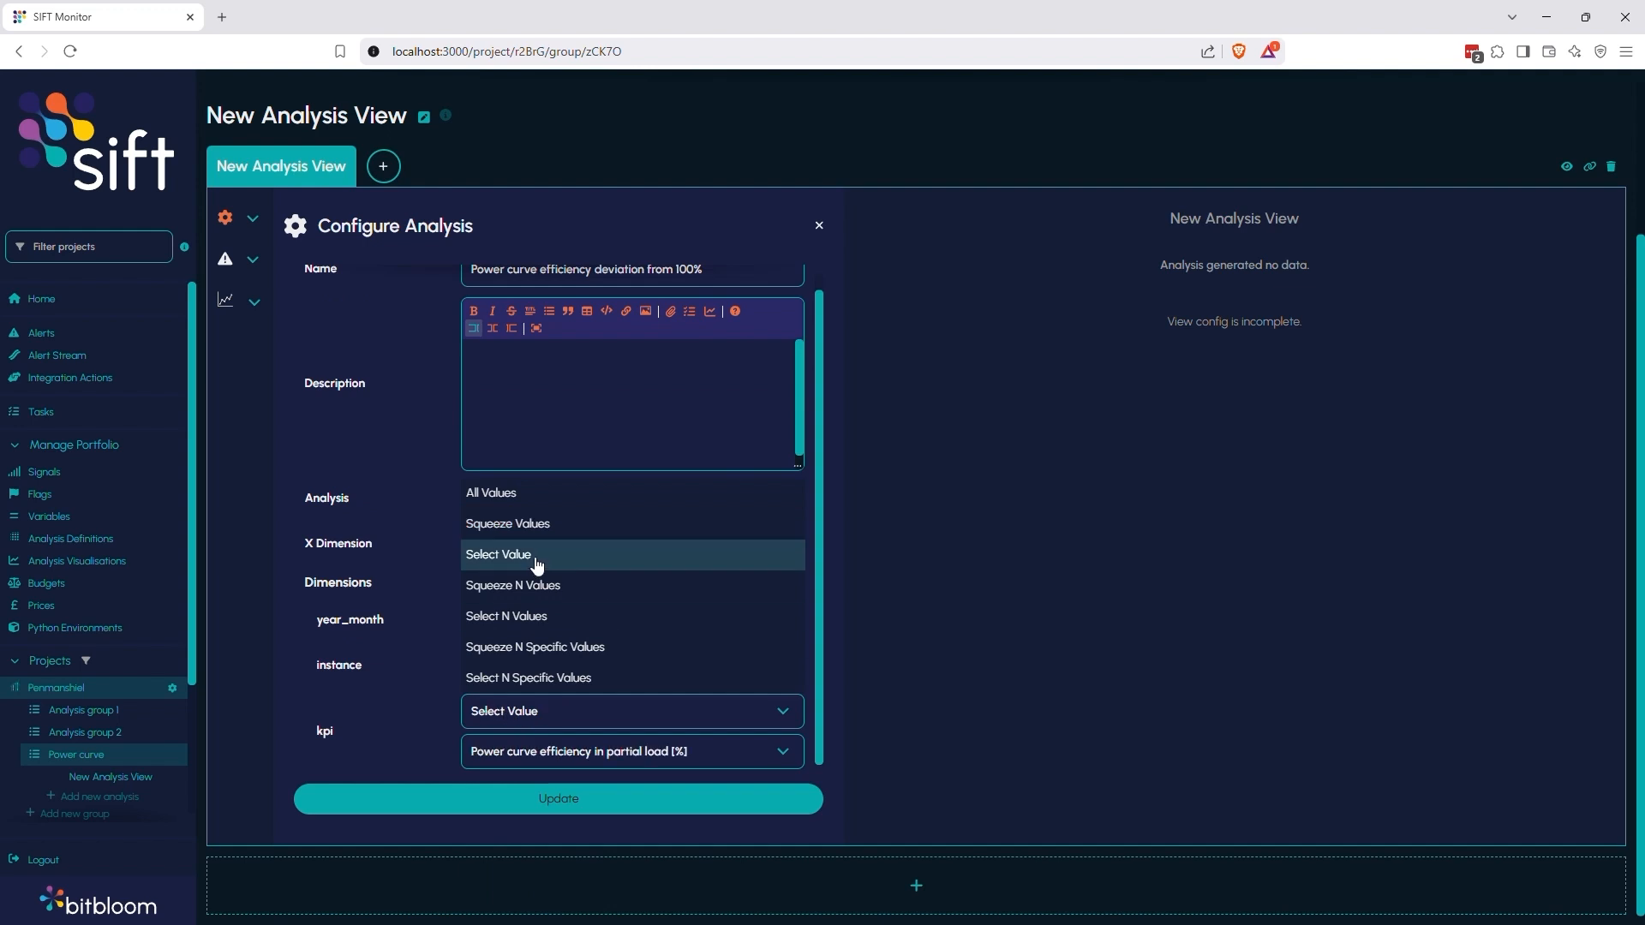
left_click(528, 758)
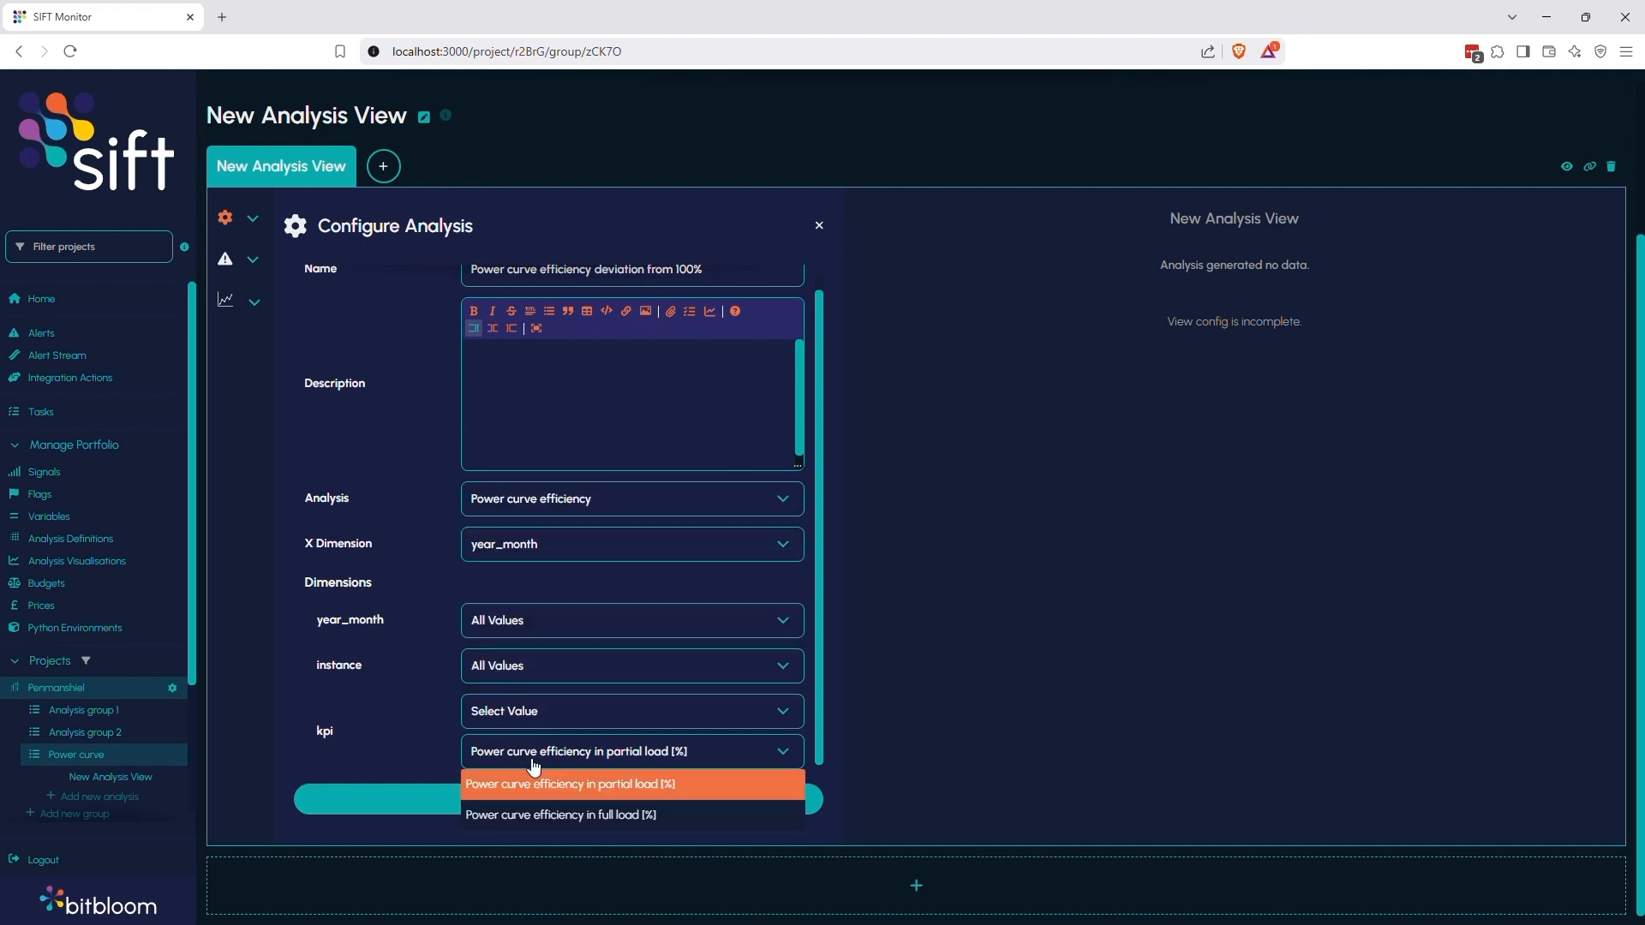
left_click(533, 765)
left_click(533, 793)
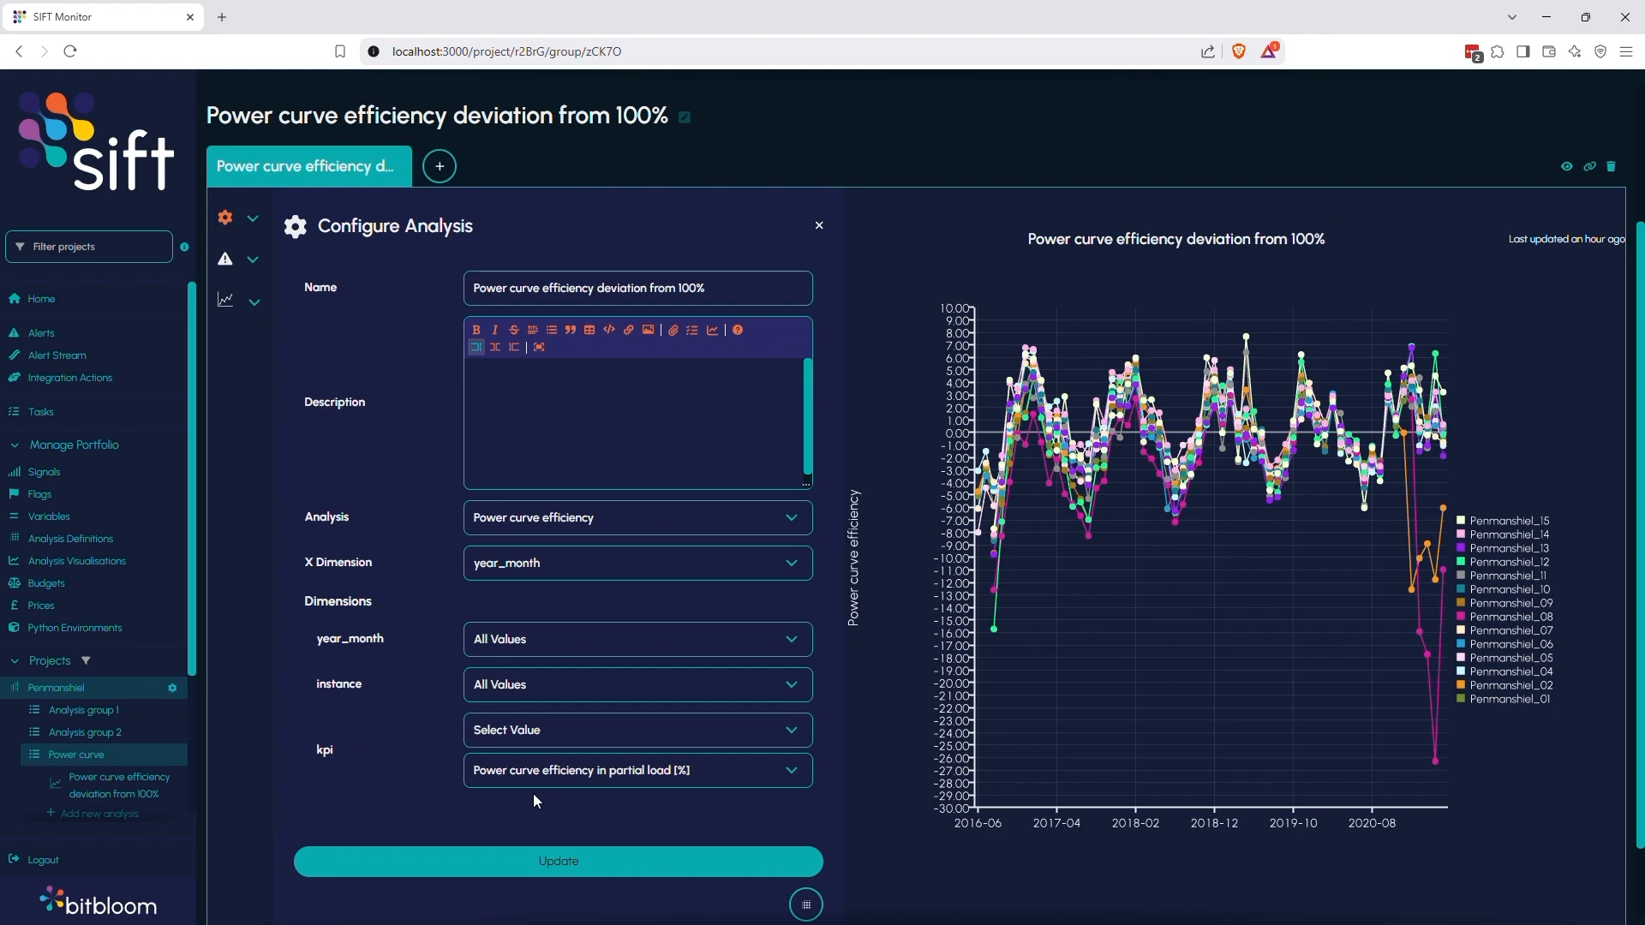
left_click(819, 227)
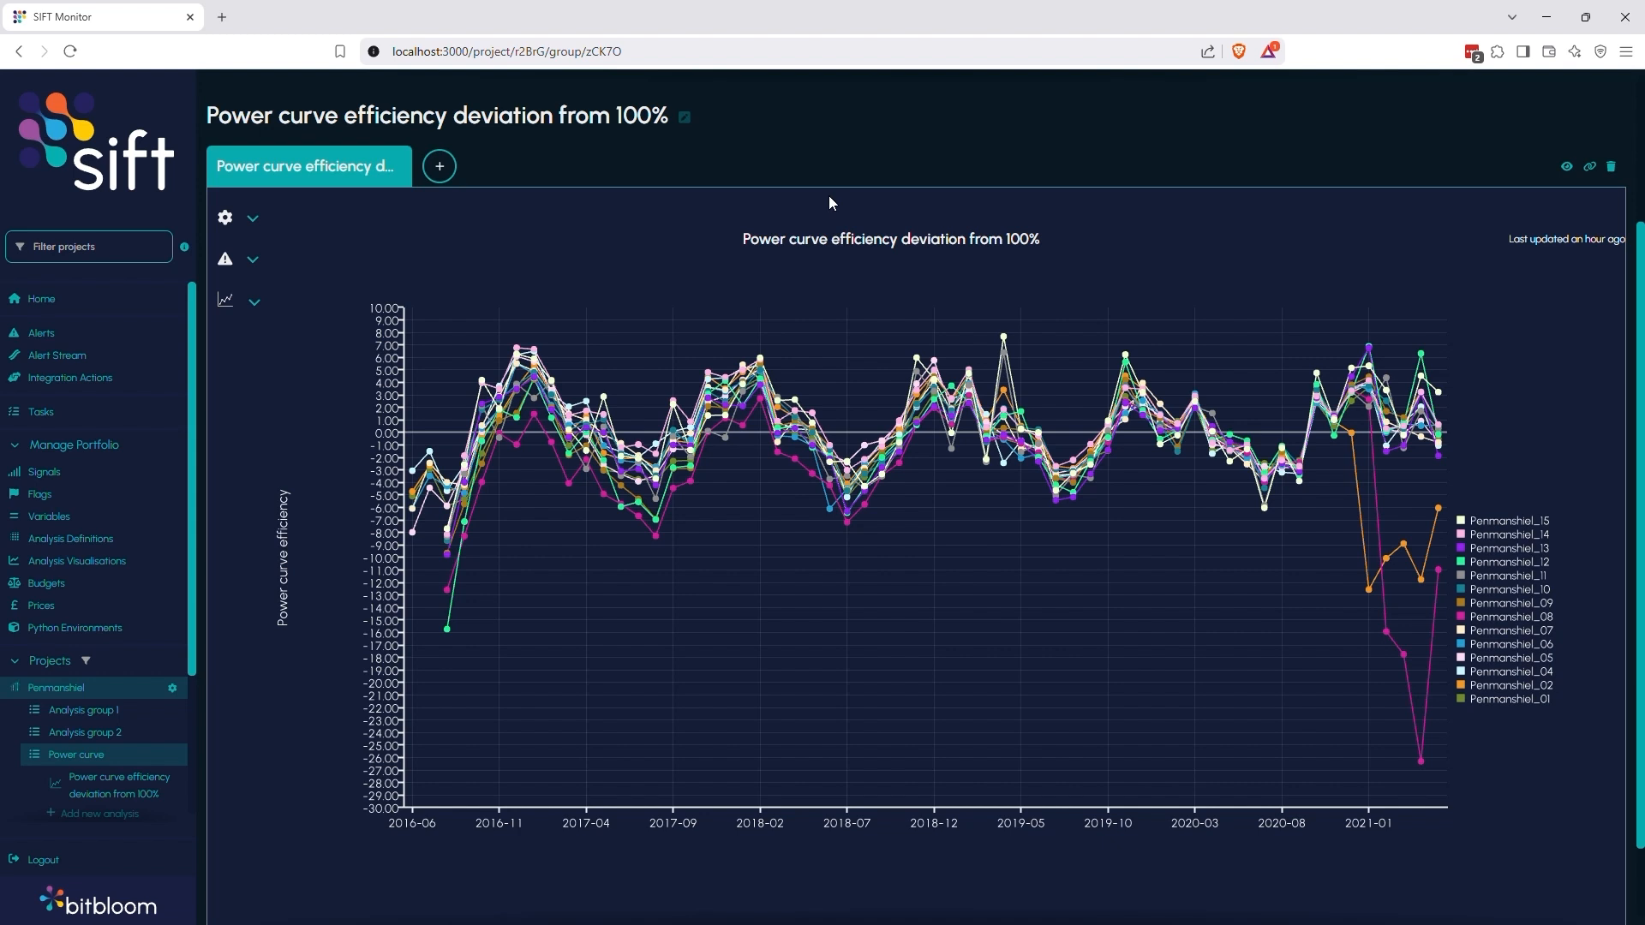
Create a new visualisation in the Power curve group of Analysis Visualisations and preview it with the Penmanshiel project
left_click(85, 563)
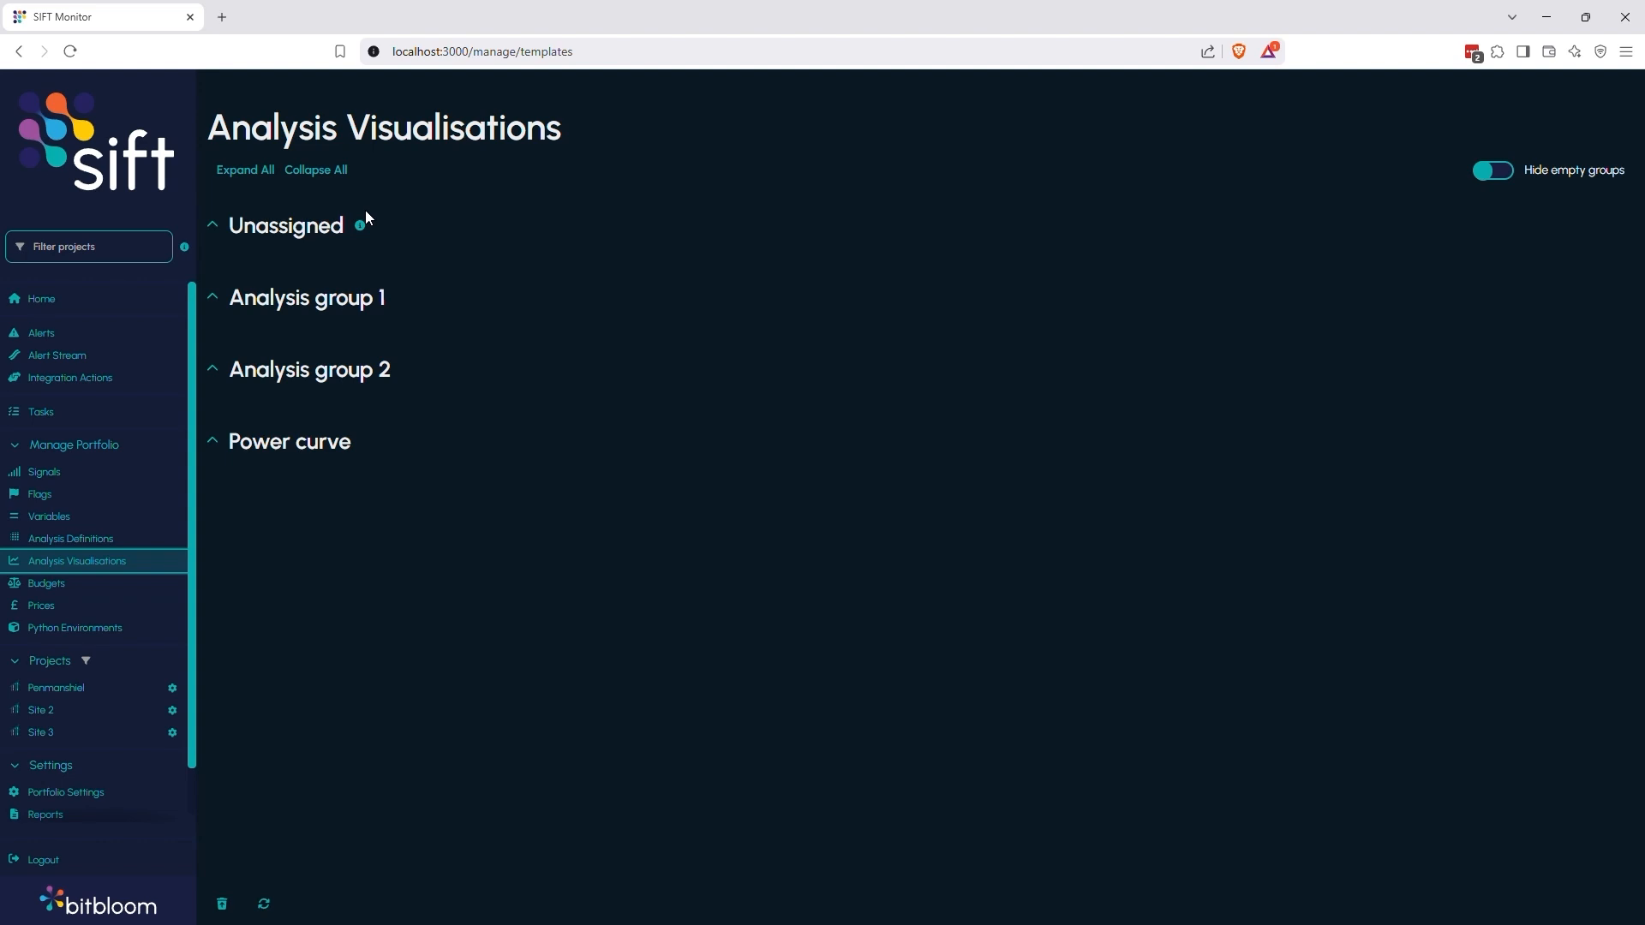
left_click(212, 442)
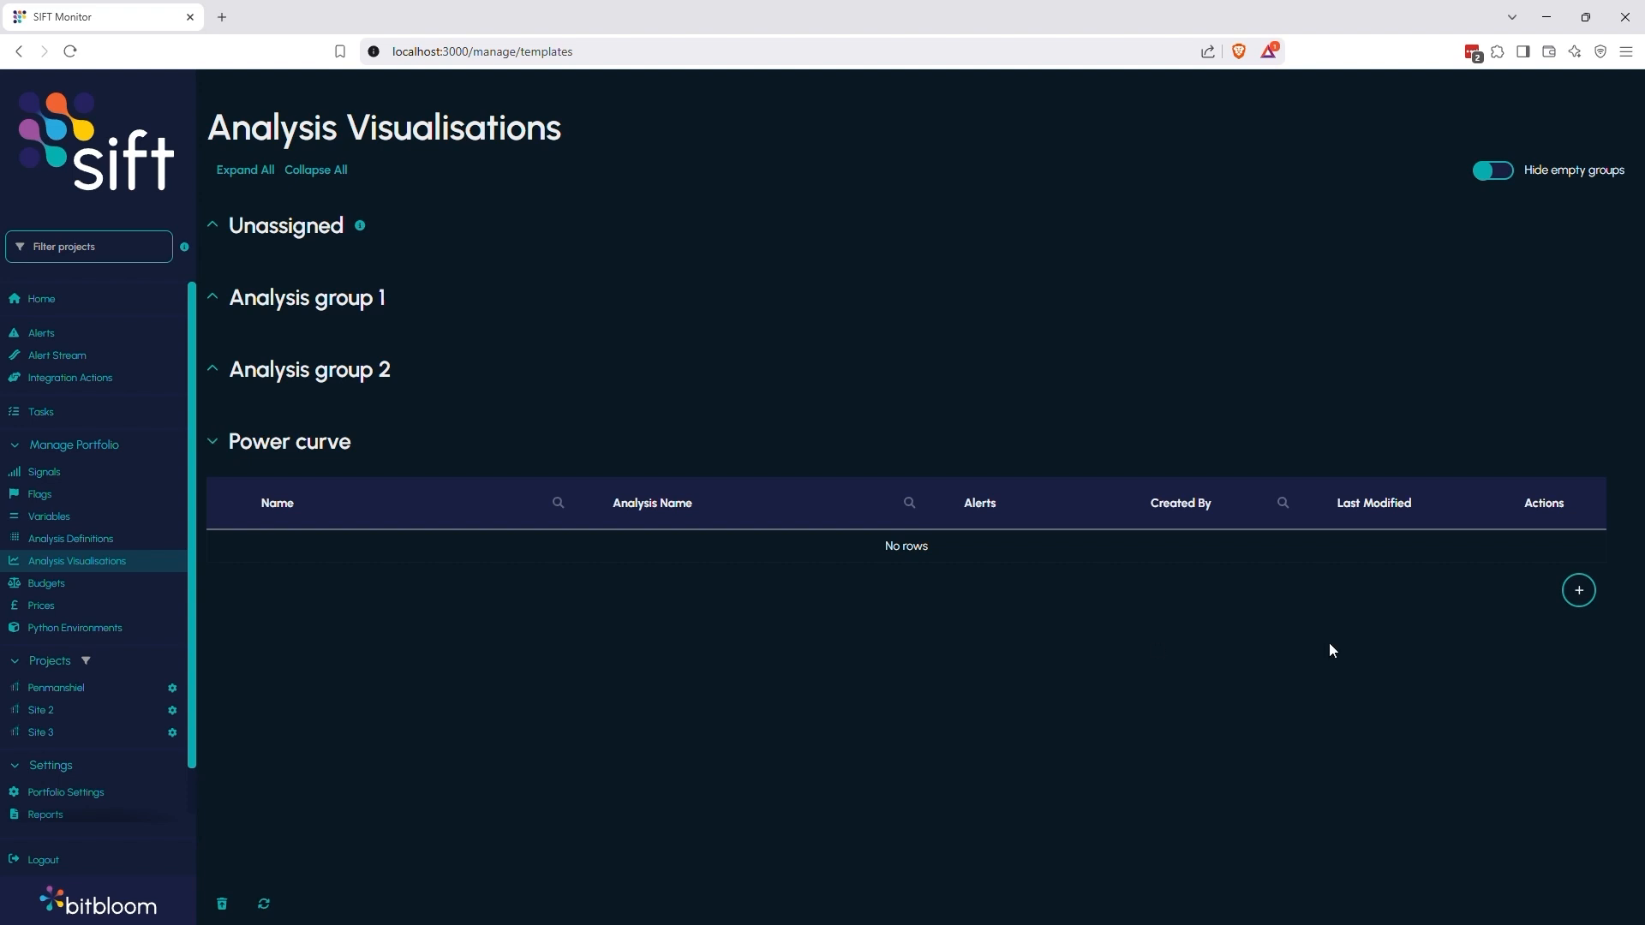
left_click(1582, 593)
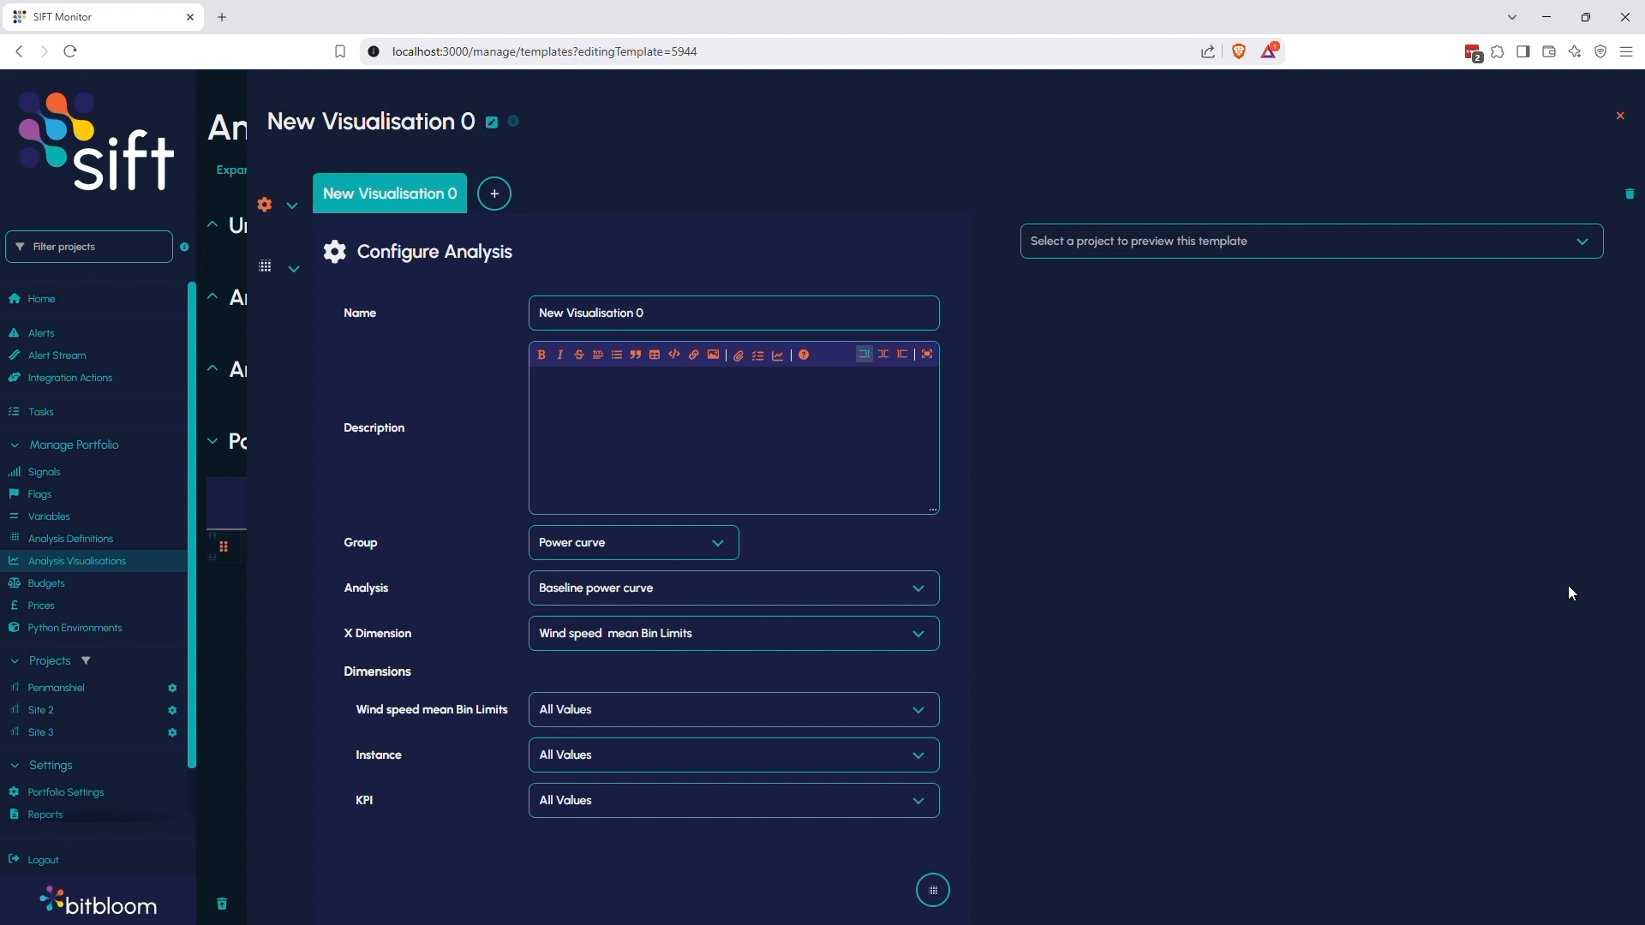
left_click(1464, 248)
left_click(1347, 295)
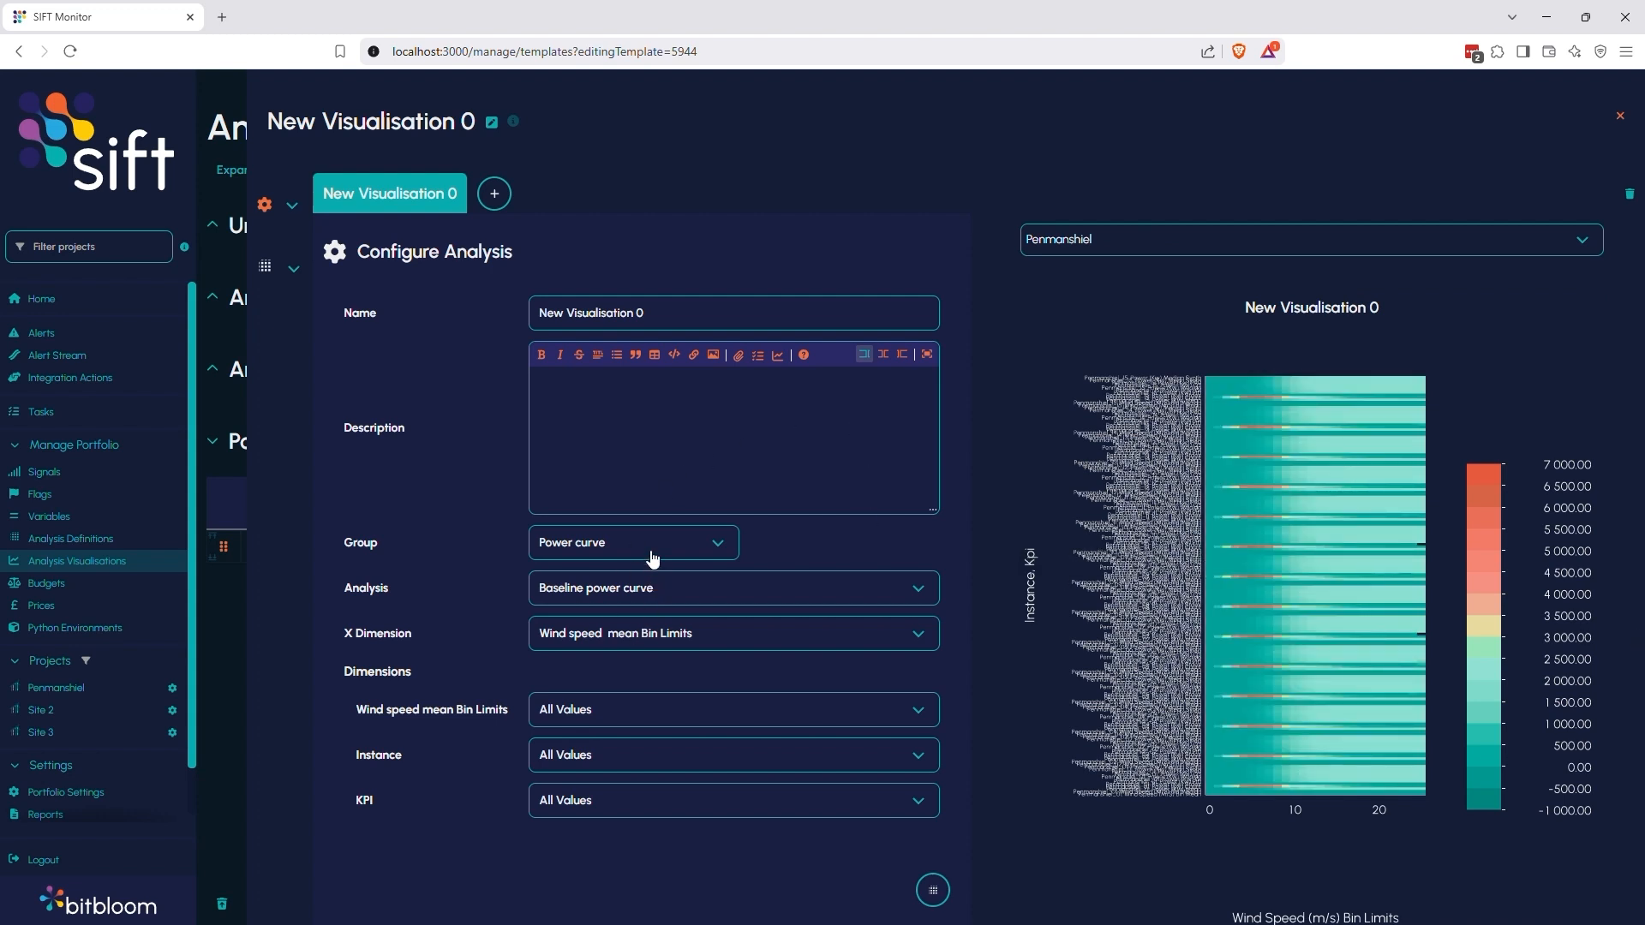
Set the visualisation's analysis to Power curve efficiency and name it "Power curve efficiency in partial load, deviation from 100%"
left_click(654, 594)
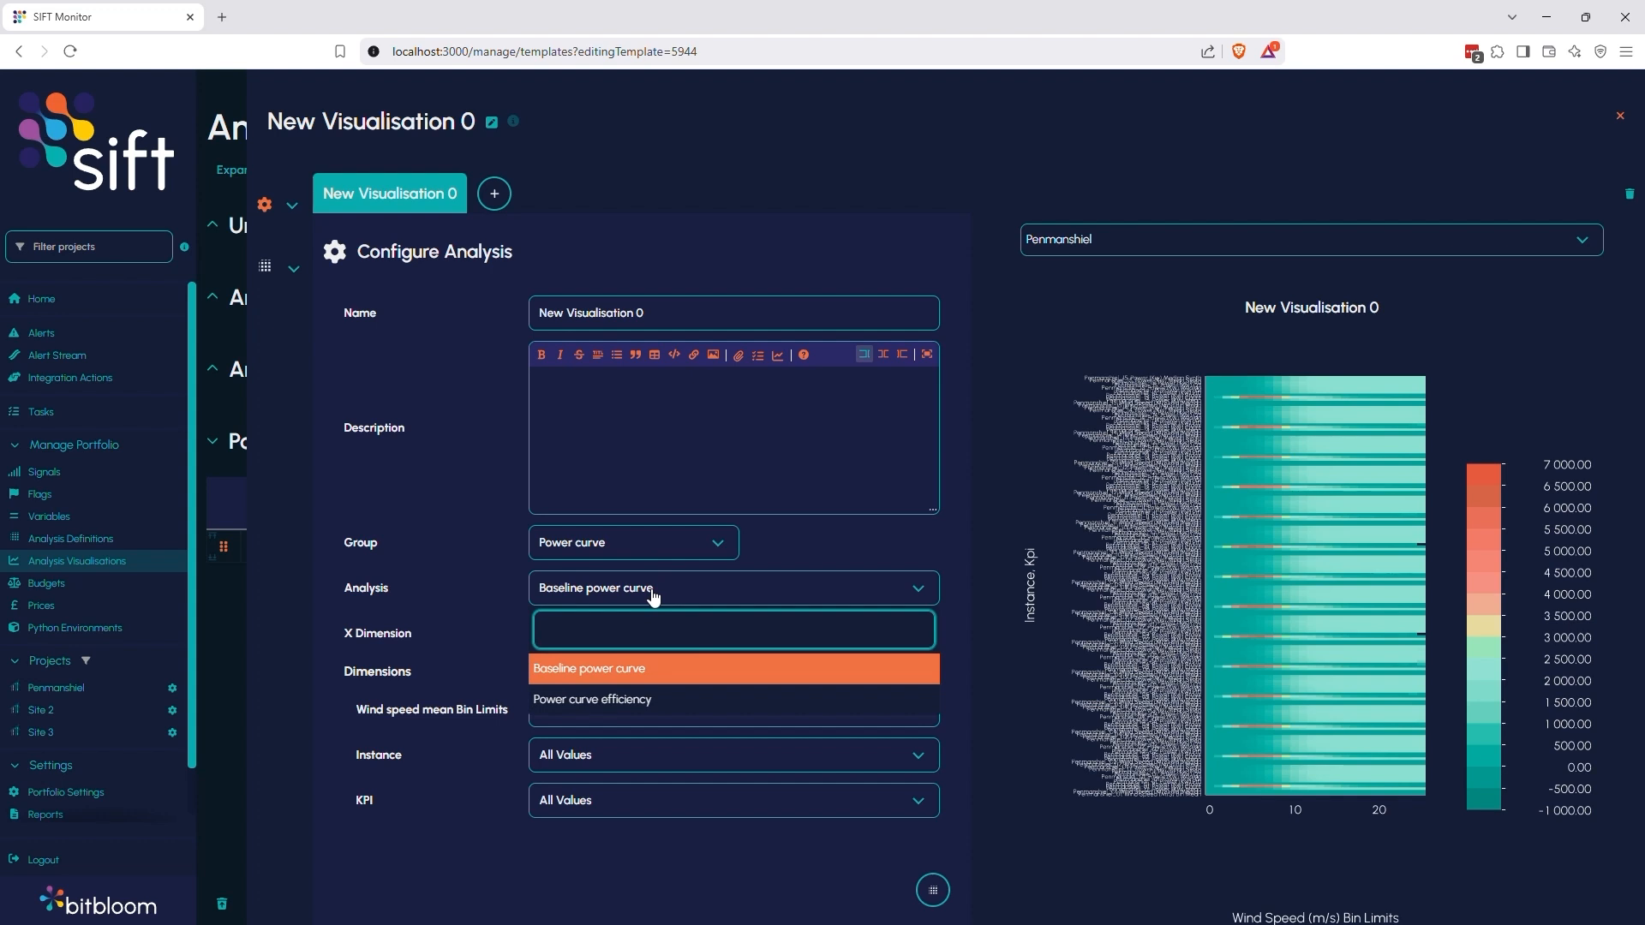
left_click(666, 698)
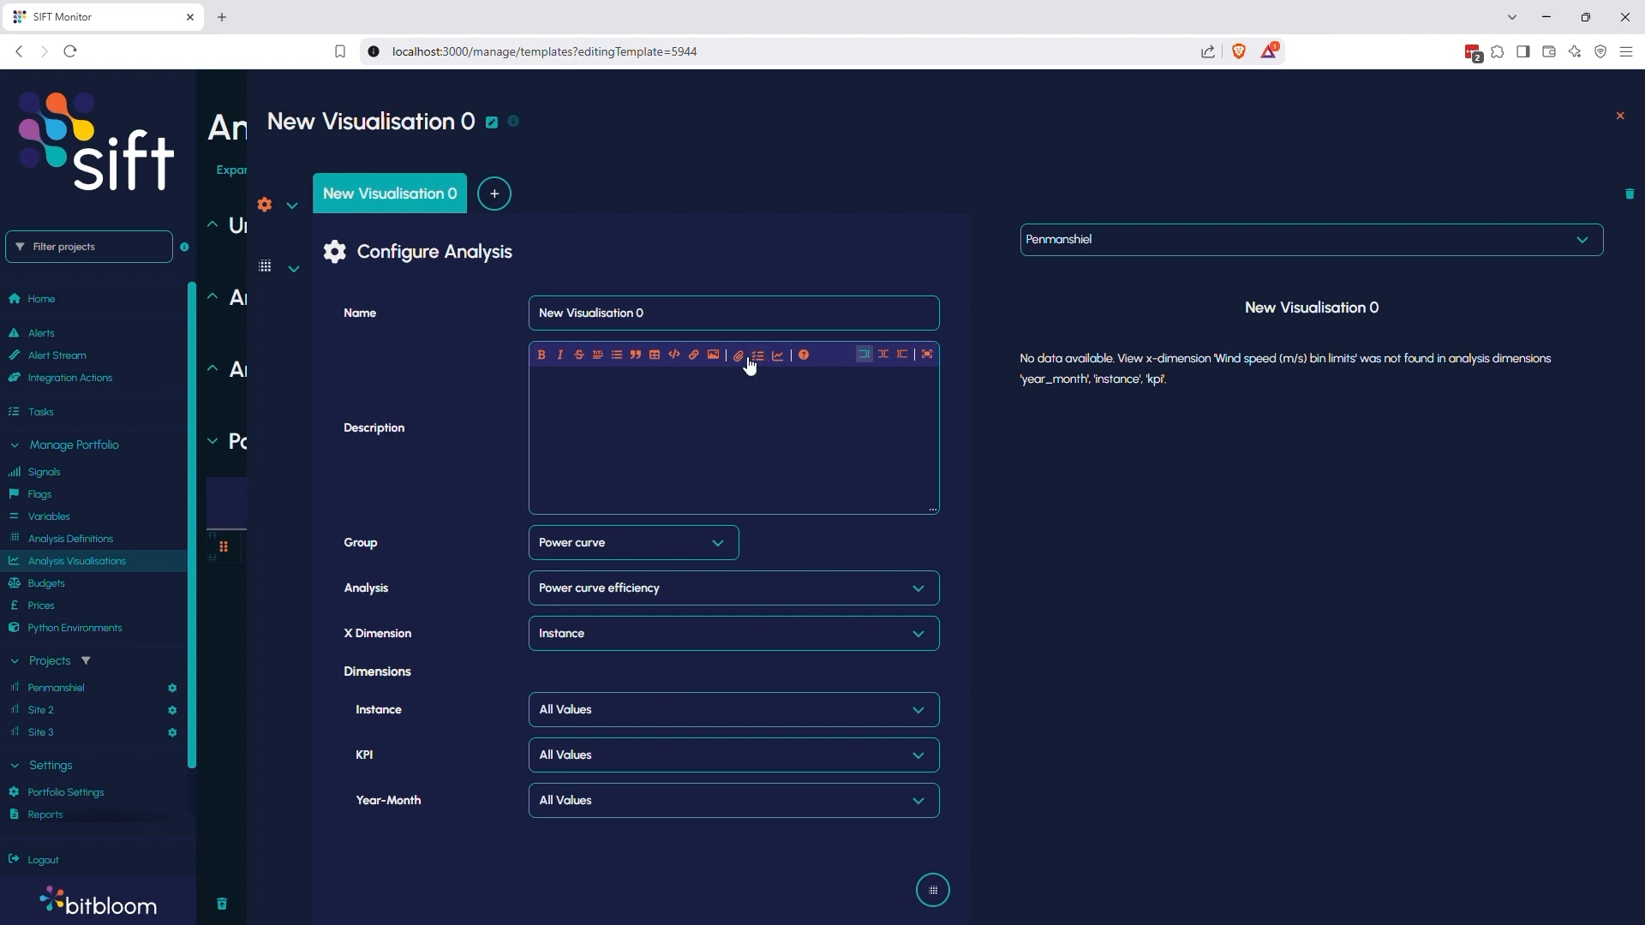
triple_click(600, 313)
type("Power curve efficiency in partial load, deviation from 100%")
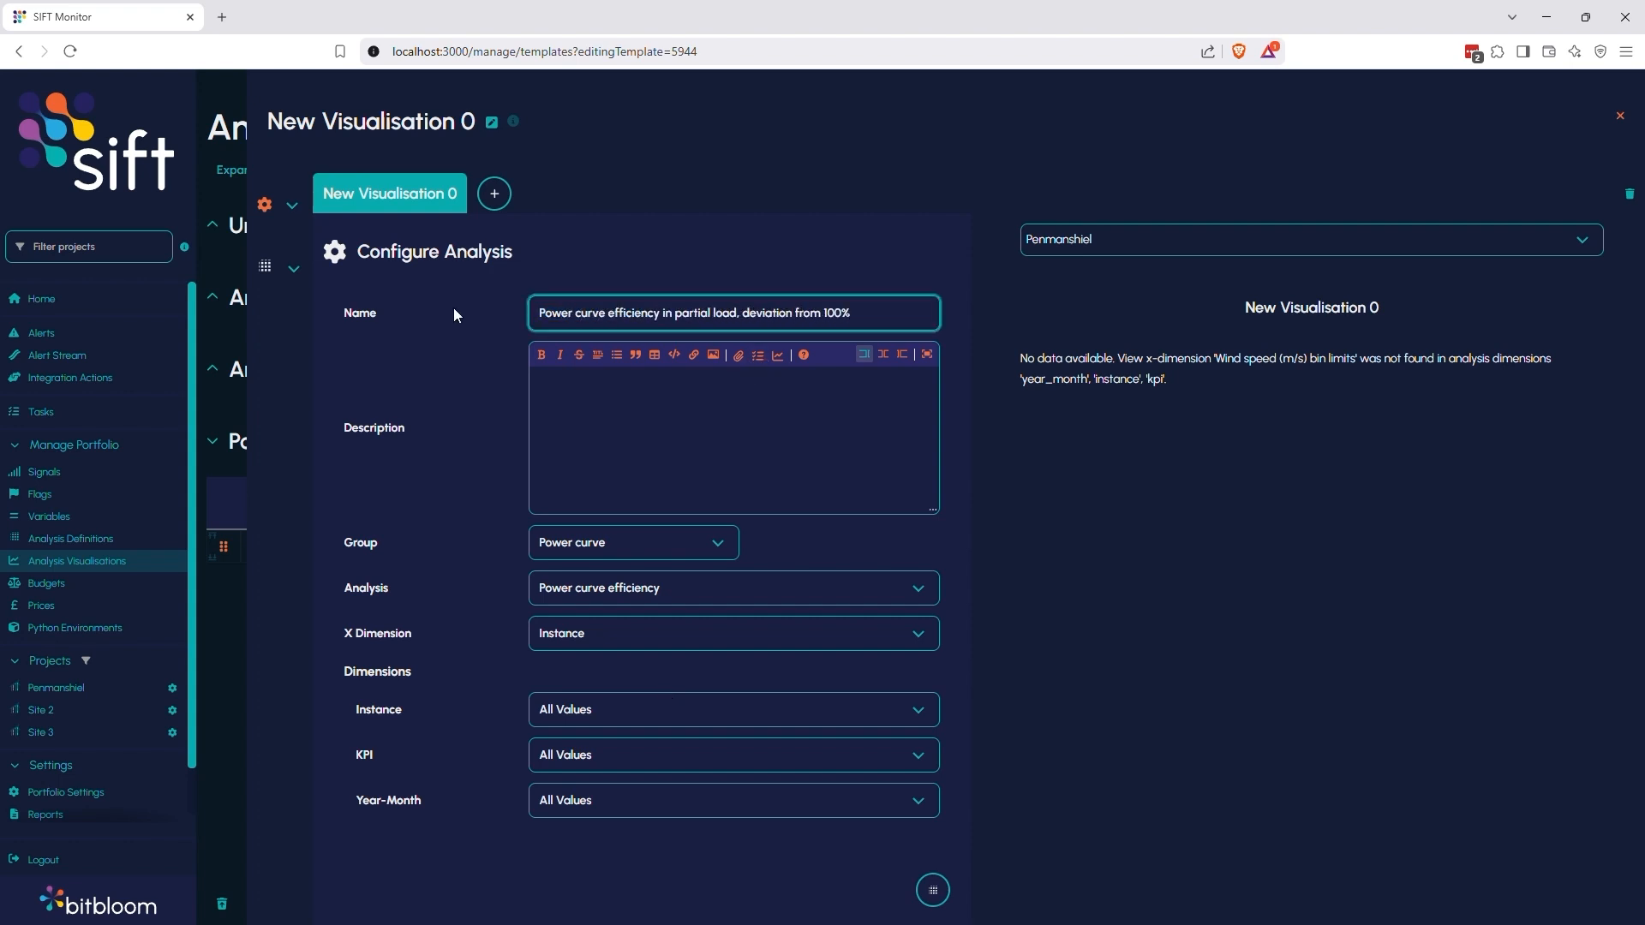
left_click(454, 310)
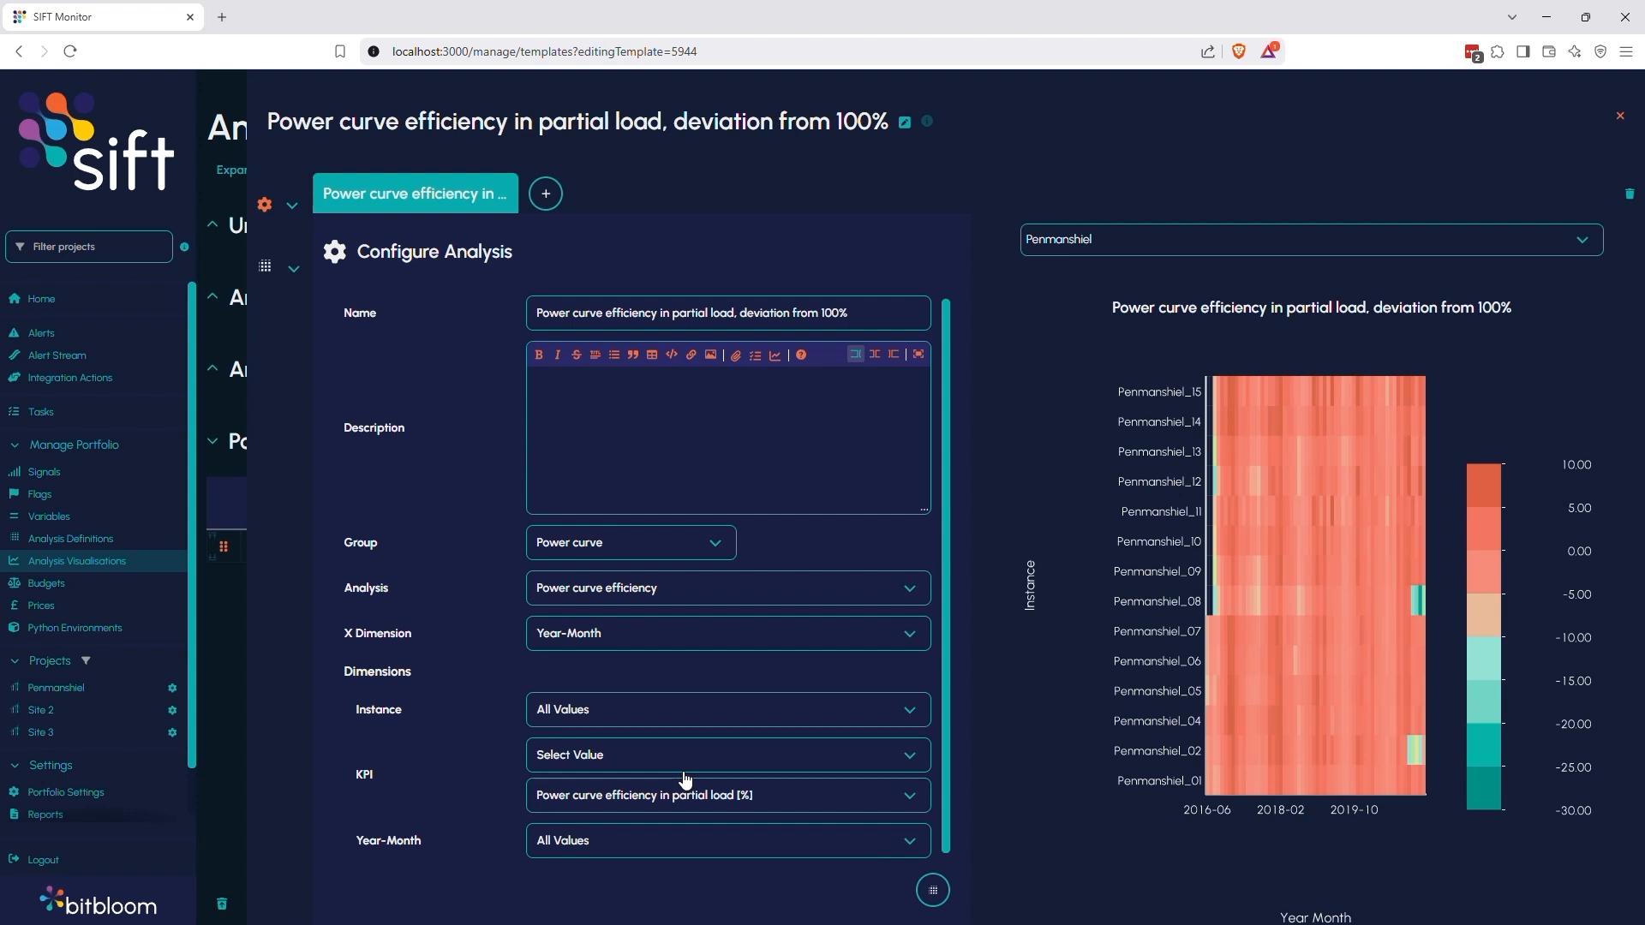
Change the visualisation's plot type to Line in the plot options
left_click(292, 215)
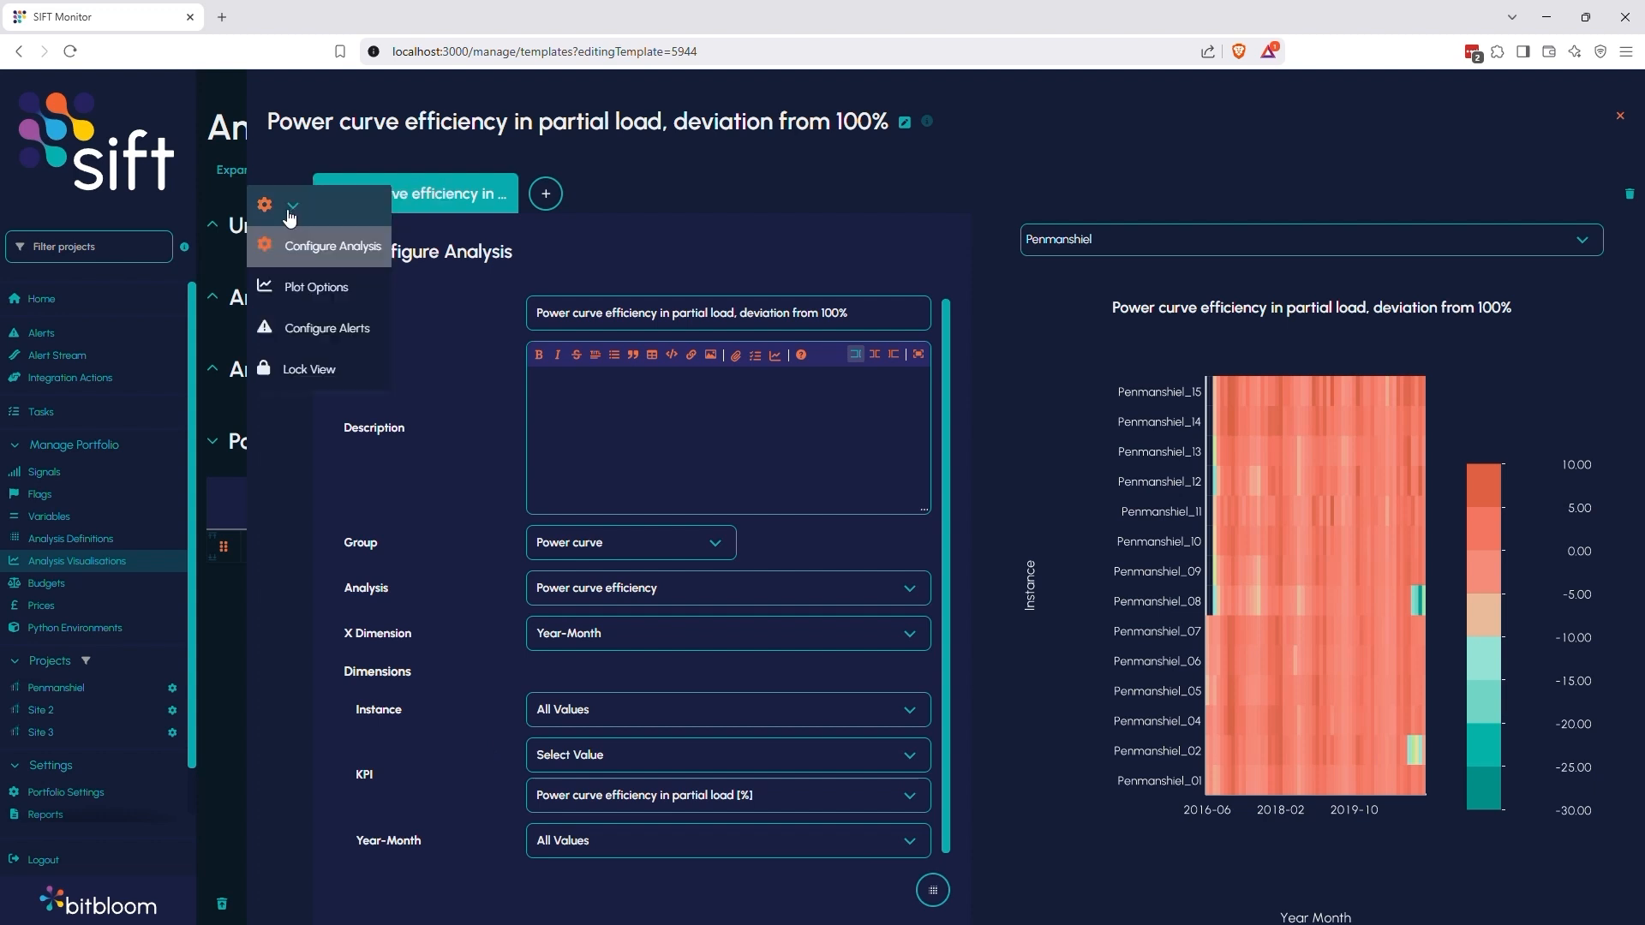
left_click(288, 288)
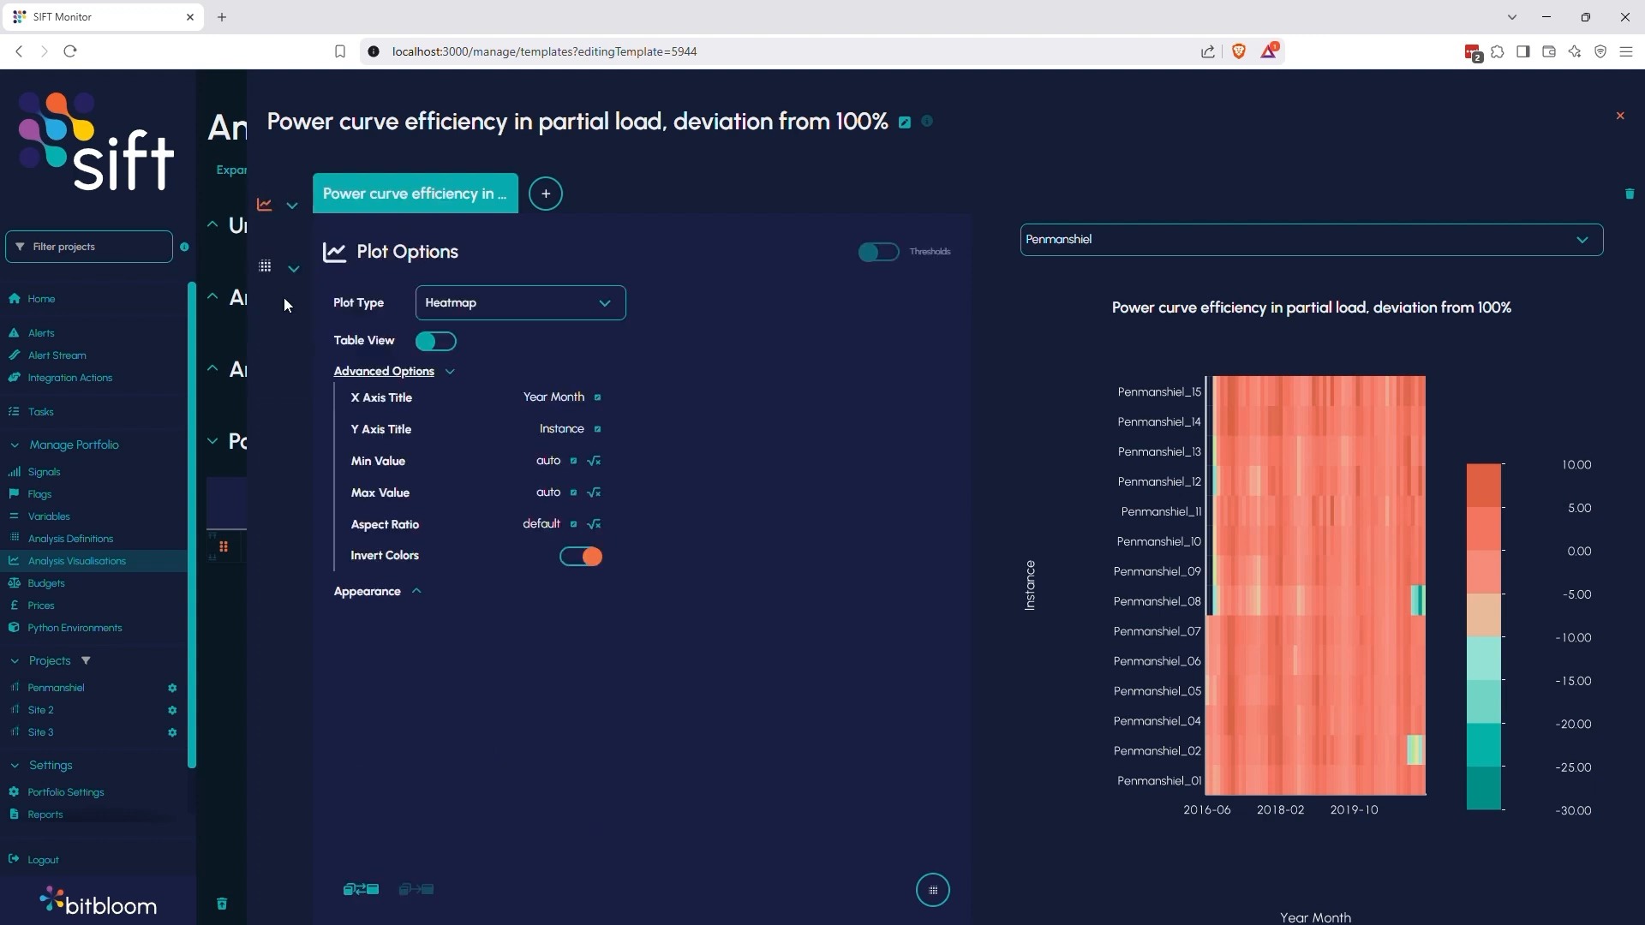
left_click(507, 309)
left_click(487, 428)
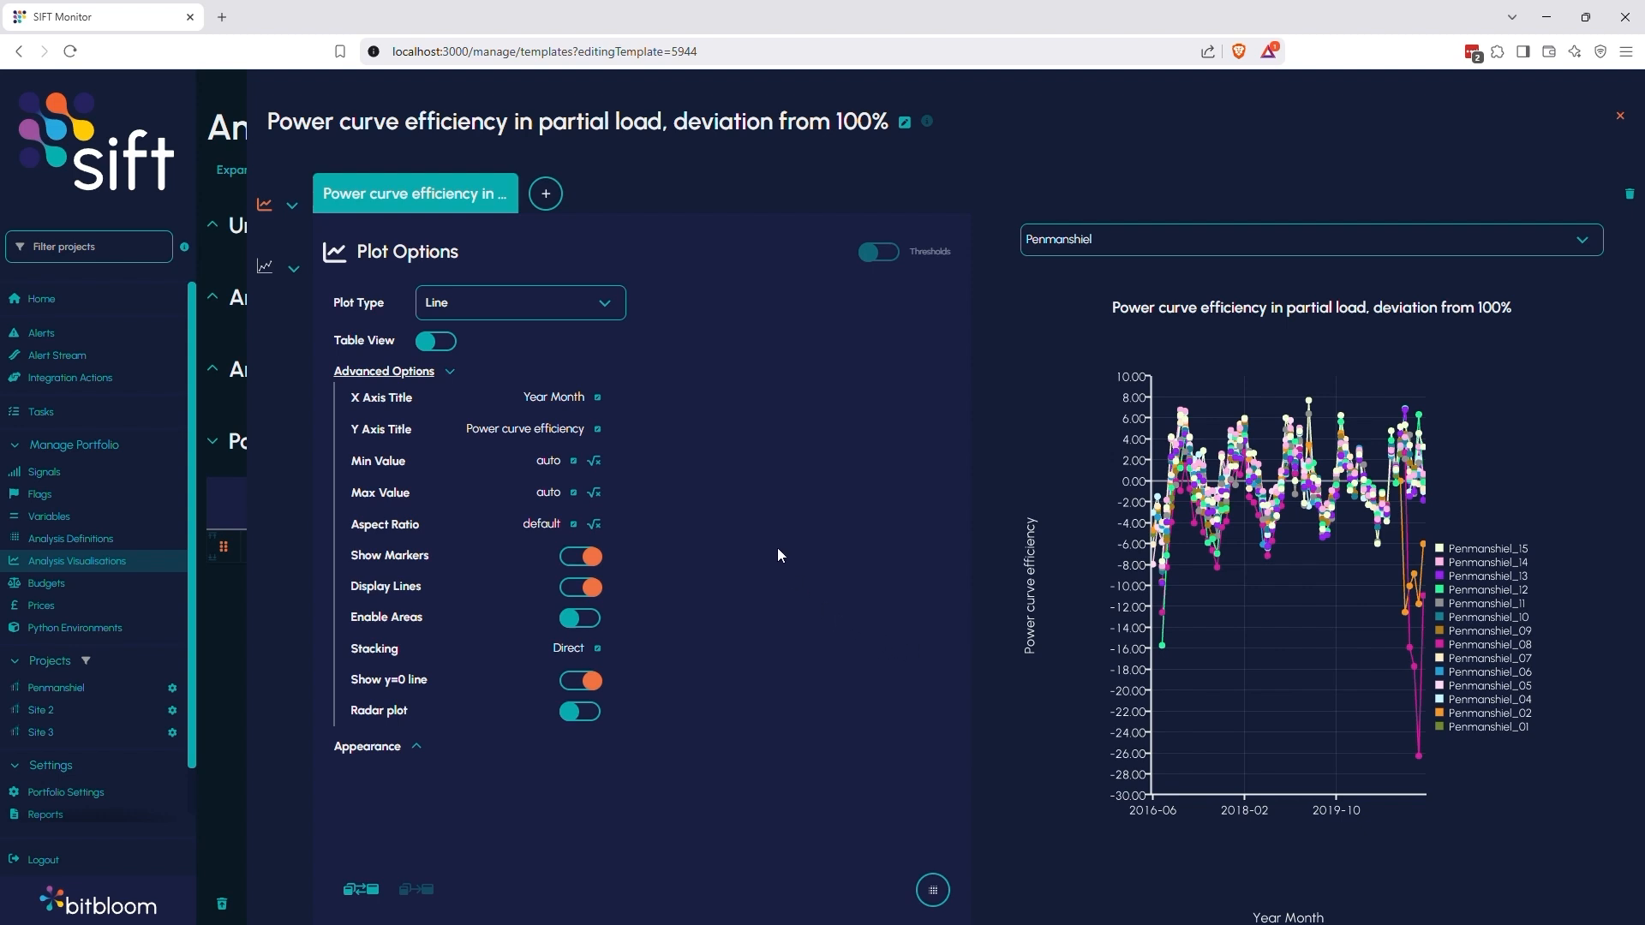
Limit the Year-Month dimension in the analysis configuration to Select N Values with the last 24 values
left_click(292, 206)
left_click(360, 240)
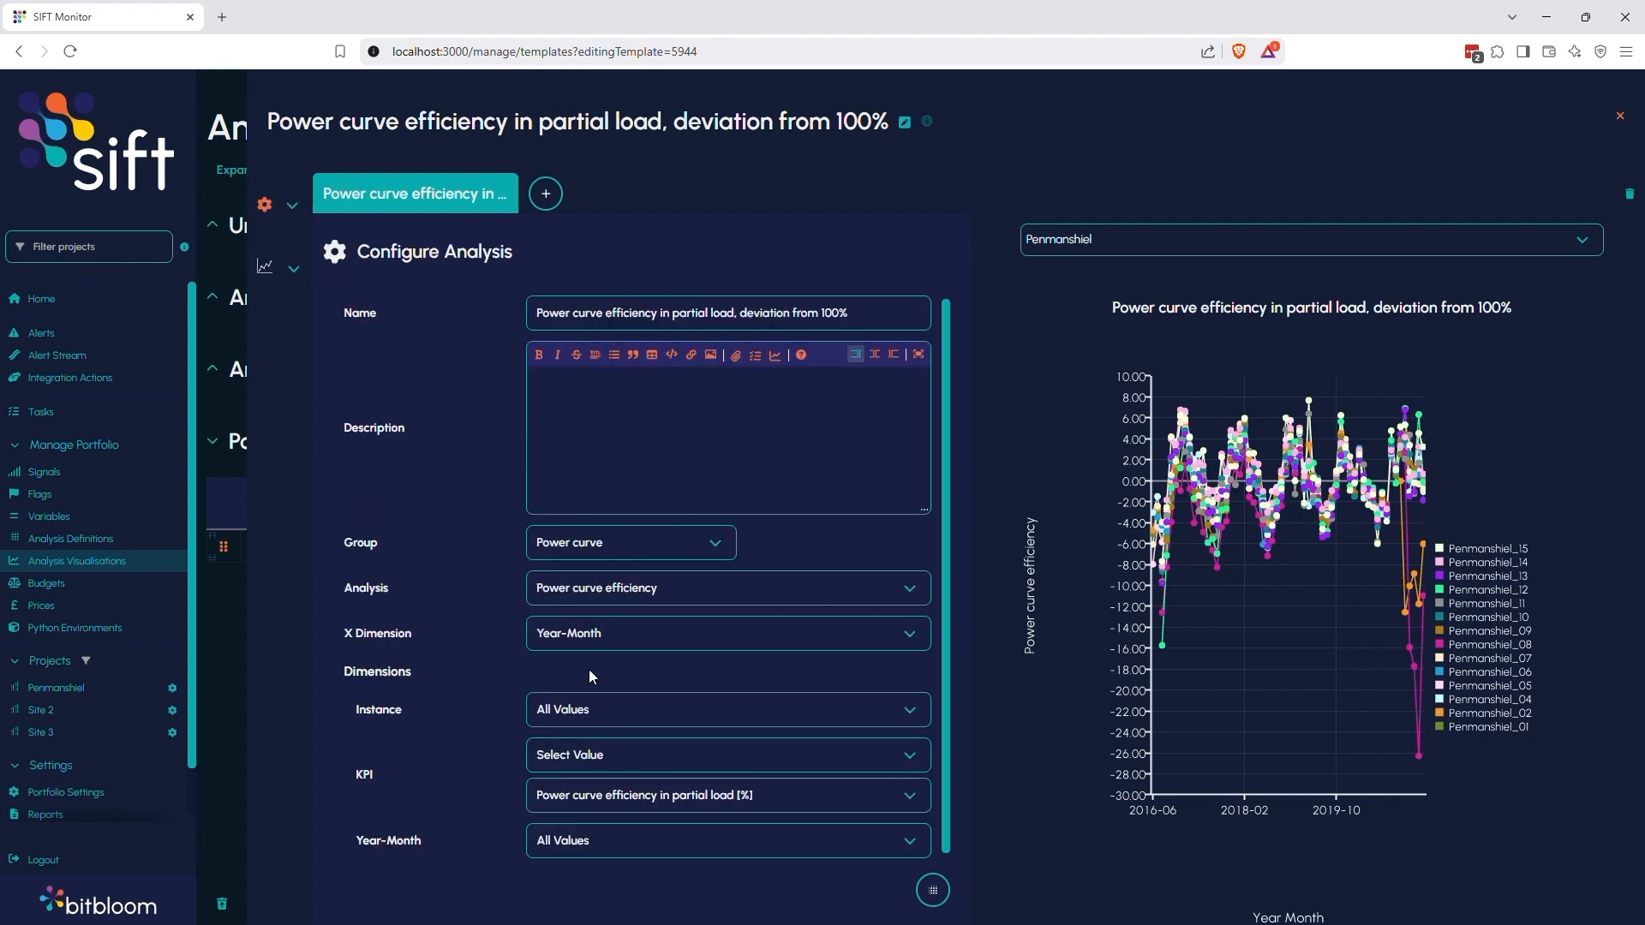
left_click(608, 847)
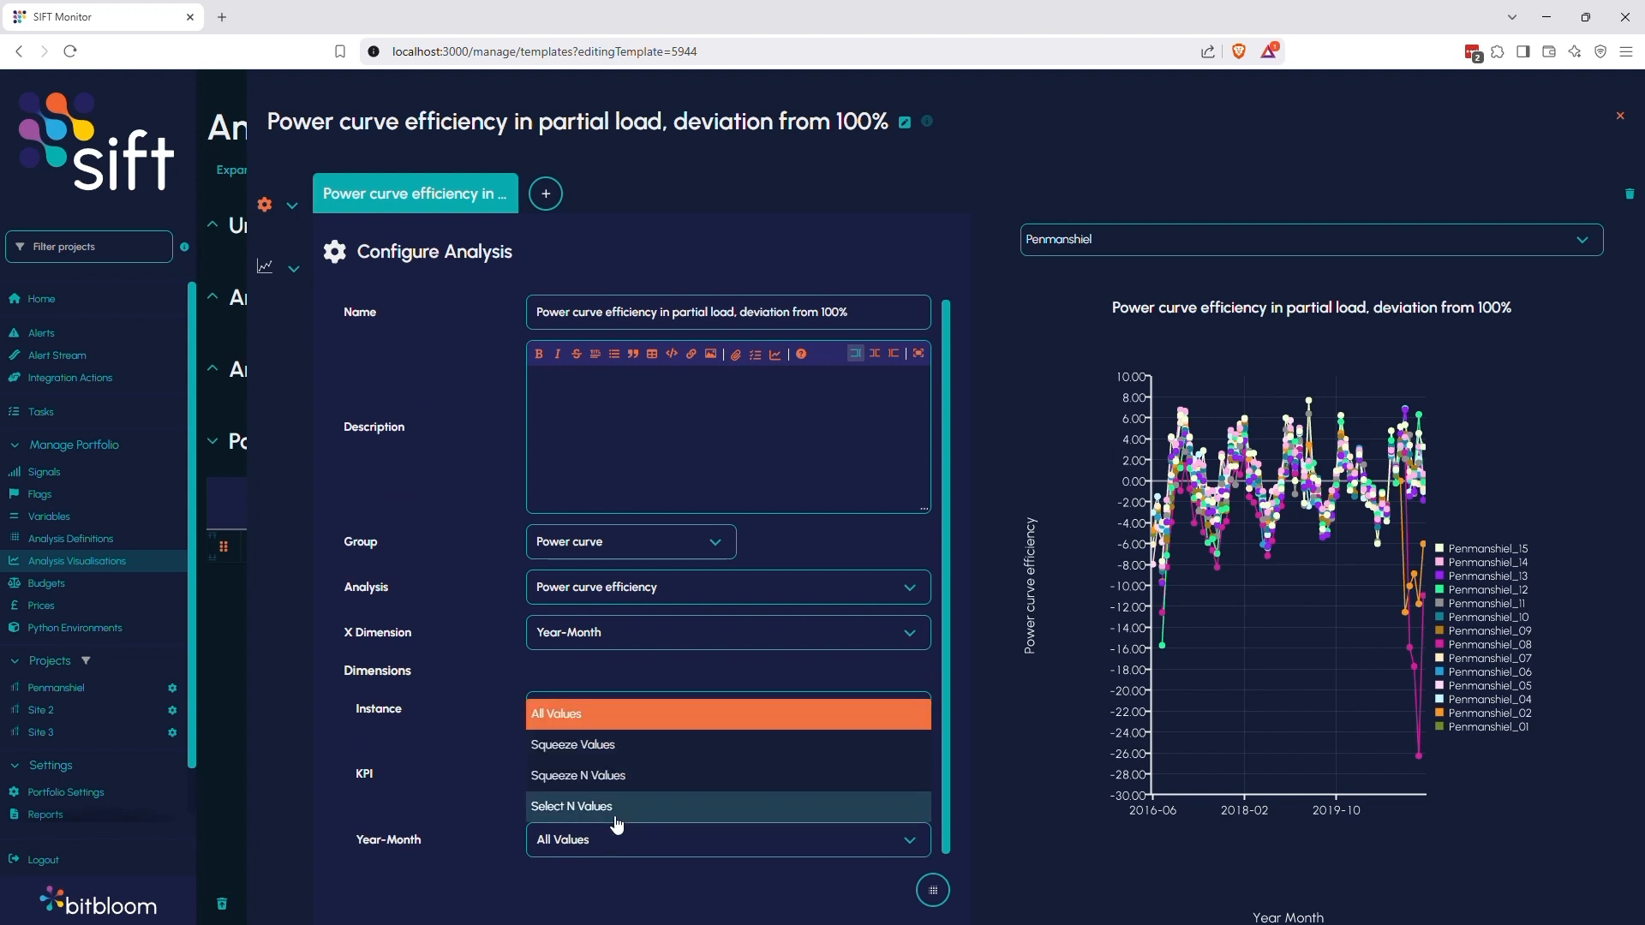
left_click(615, 810)
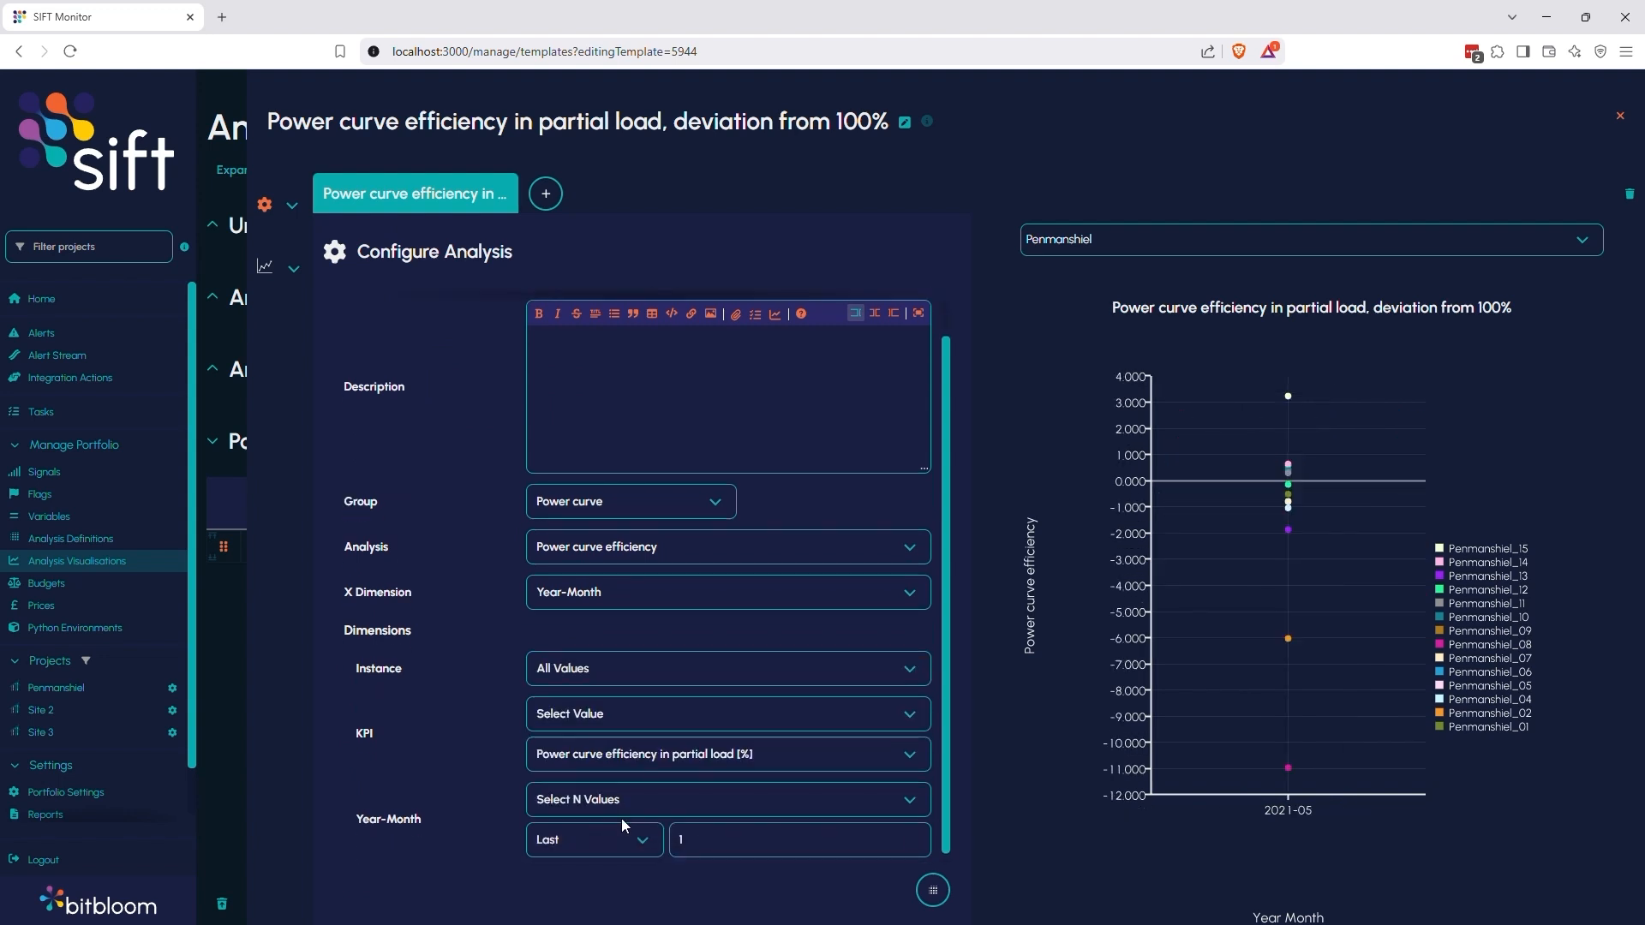
left_click_drag(685, 836, 652, 843)
type("2")
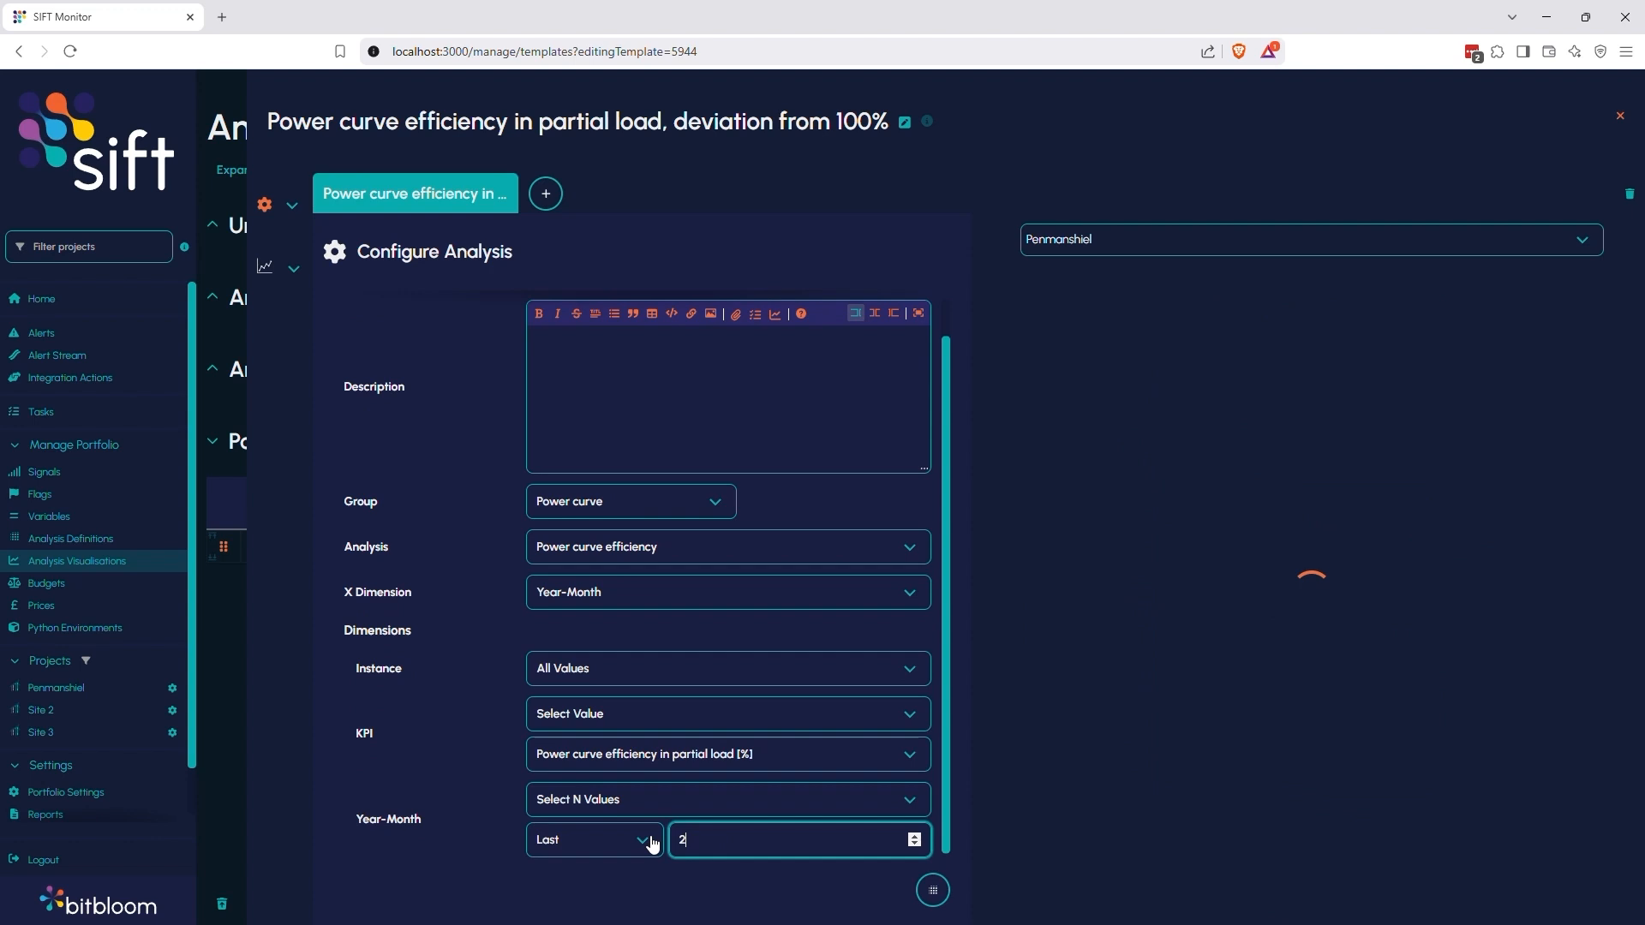
type("4")
left_click(674, 882)
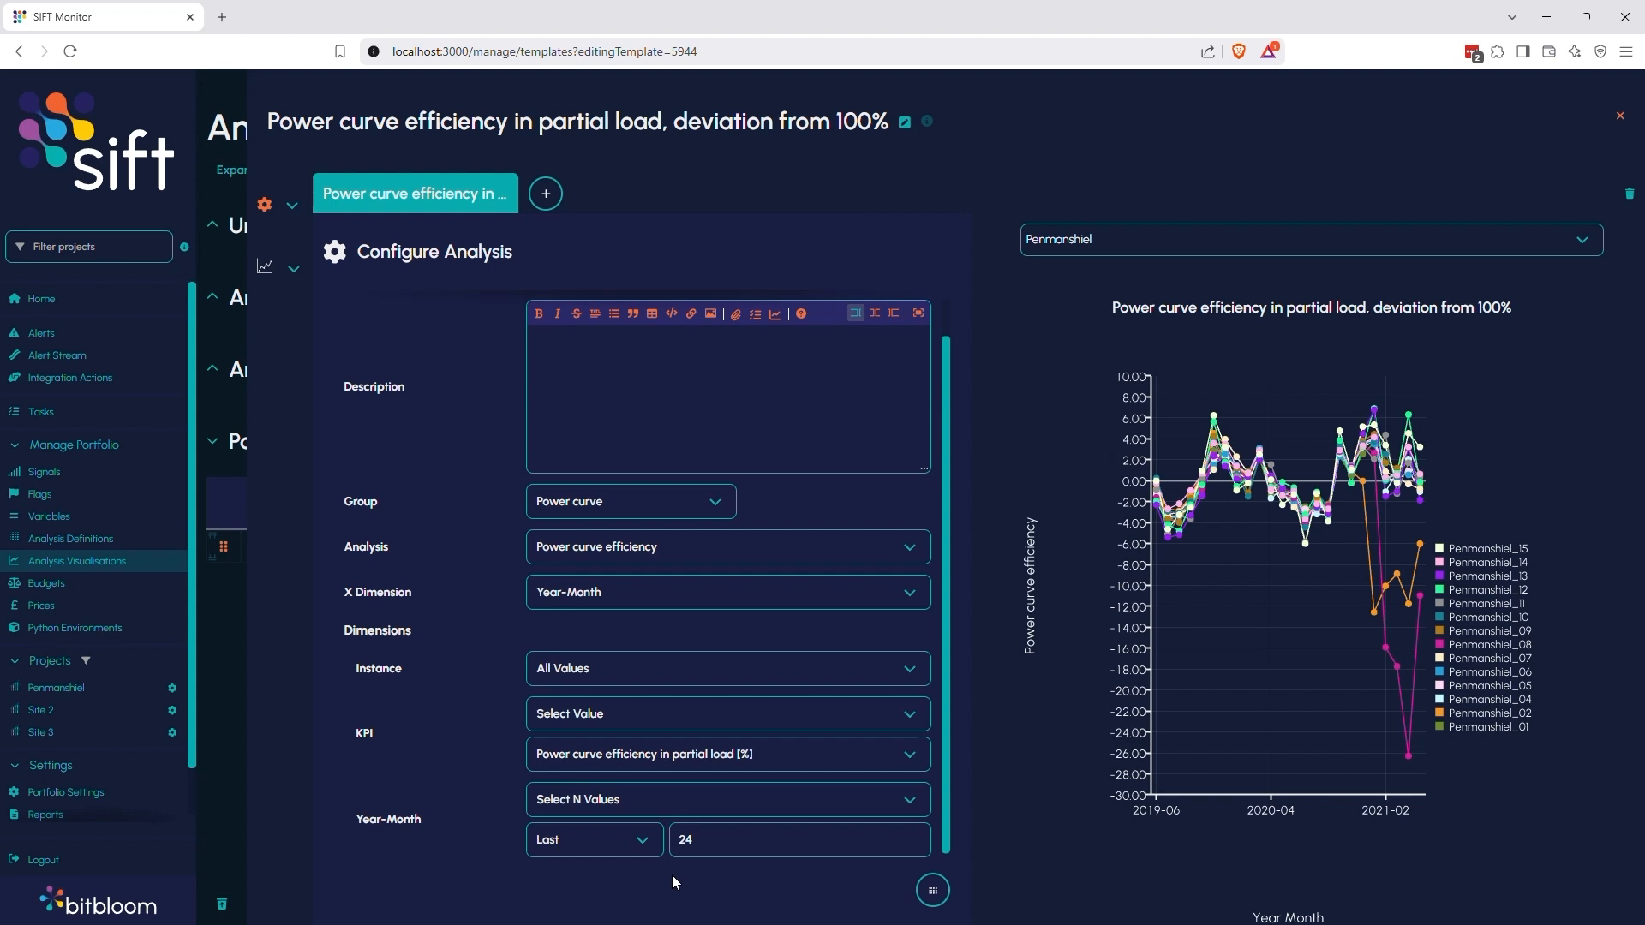
Add a second view to the partial load visualisation and return to the first view
left_click(549, 195)
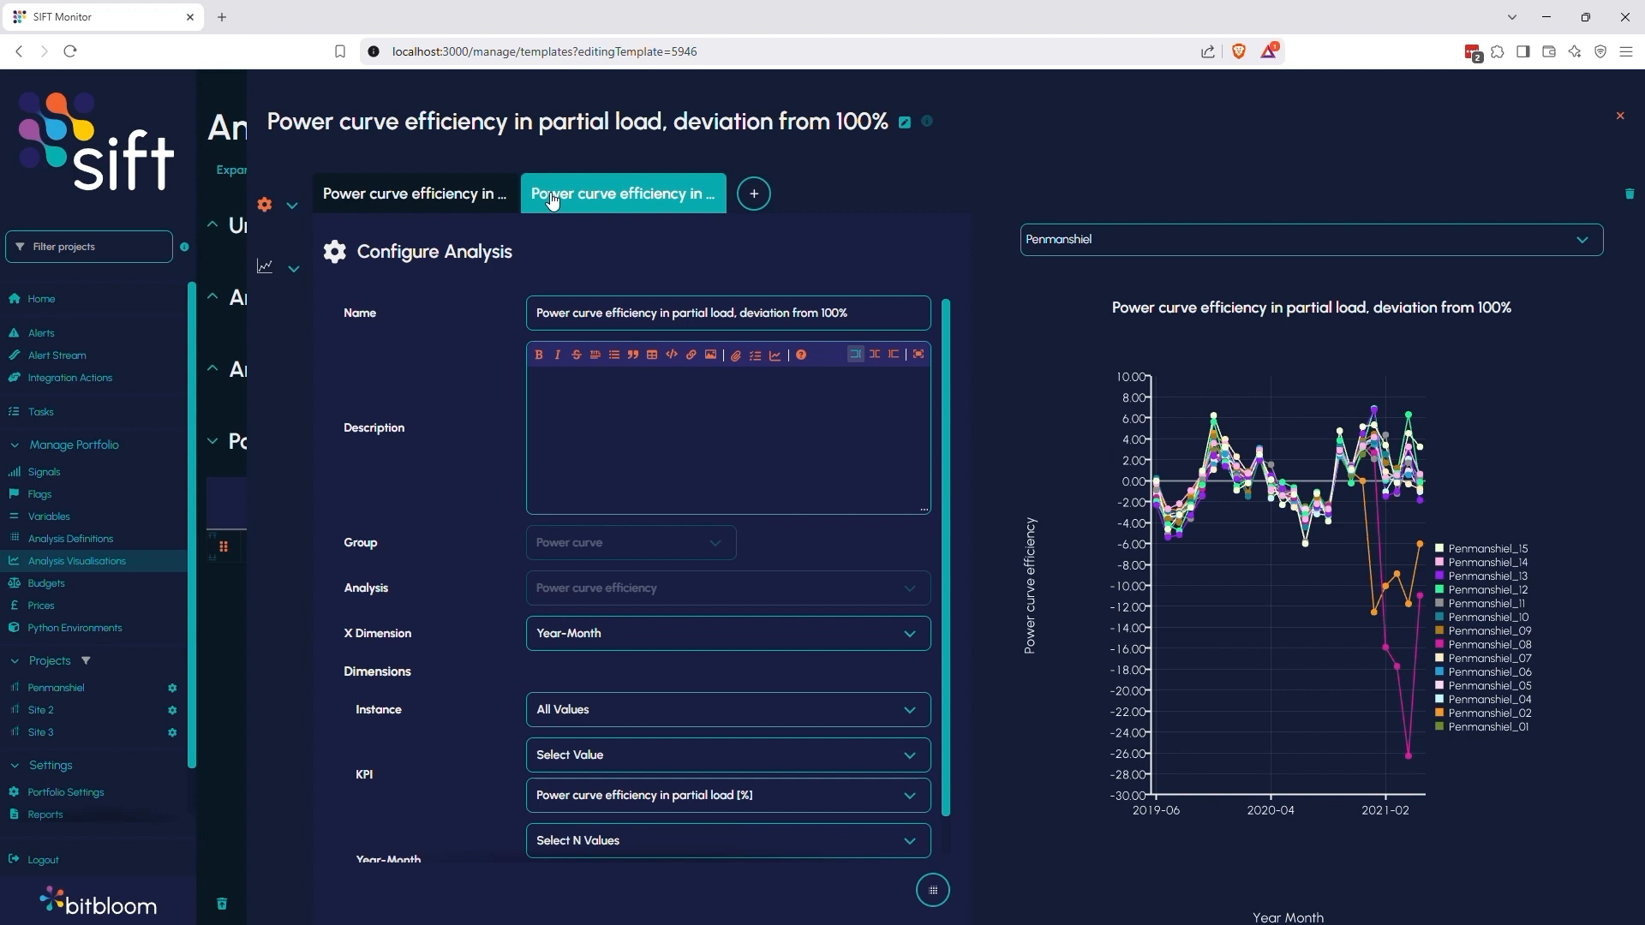
left_click(484, 200)
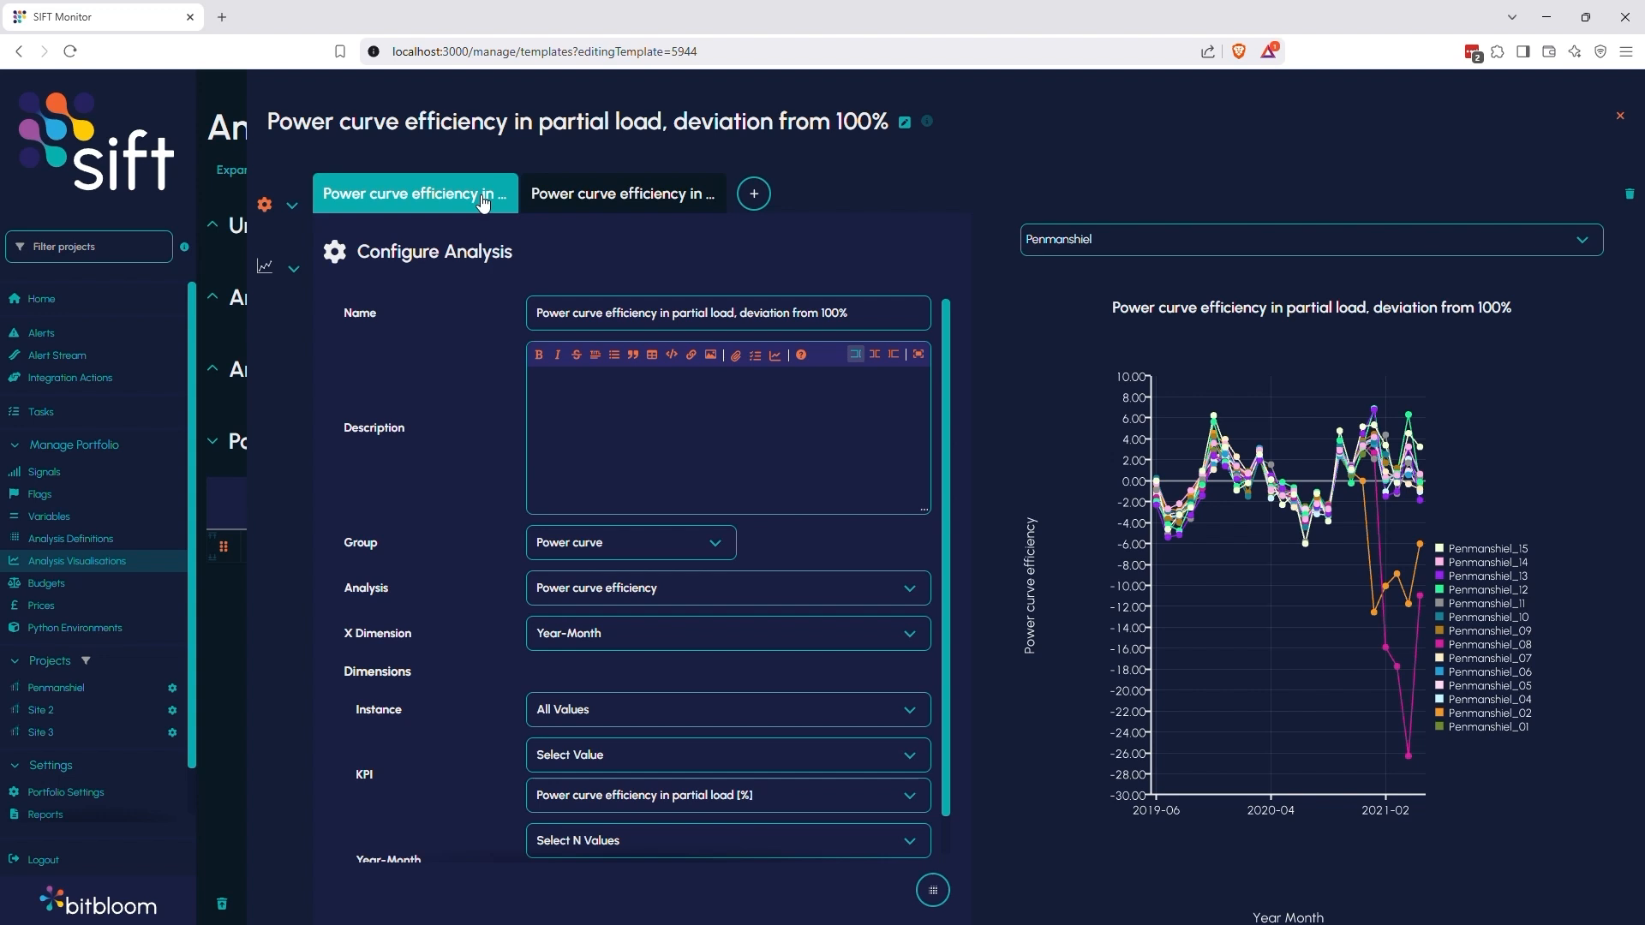
In the second view, set the Year-Month dimension to All Values and name the view "Full timeframe"
left_click(575, 202)
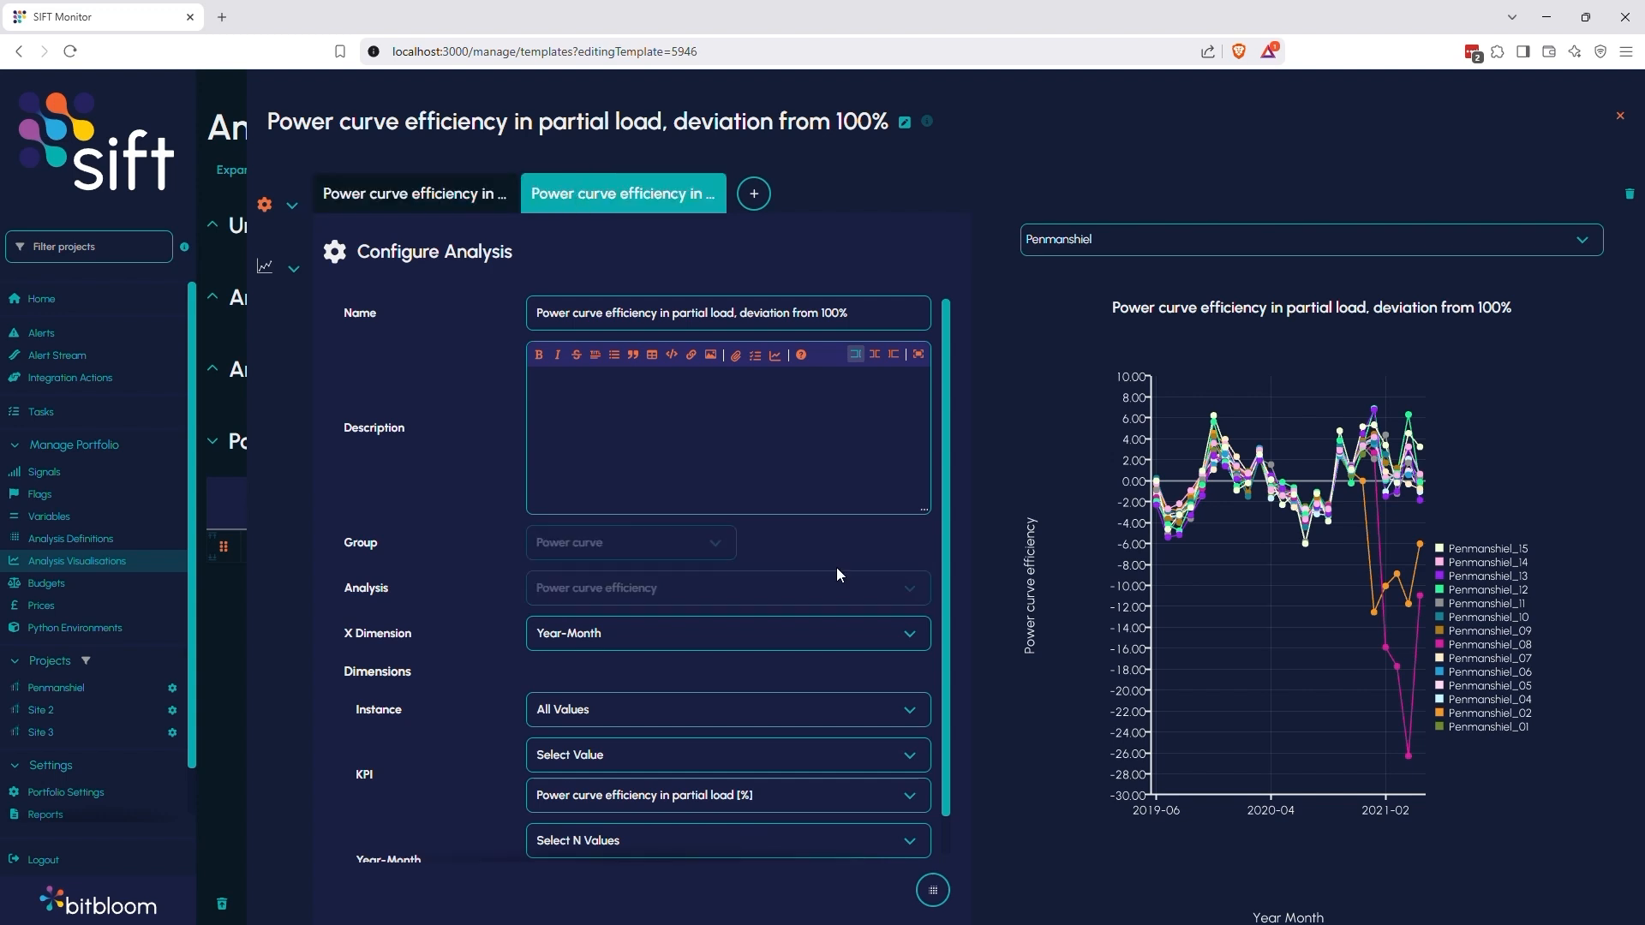
scroll(814, 652, "down", 1)
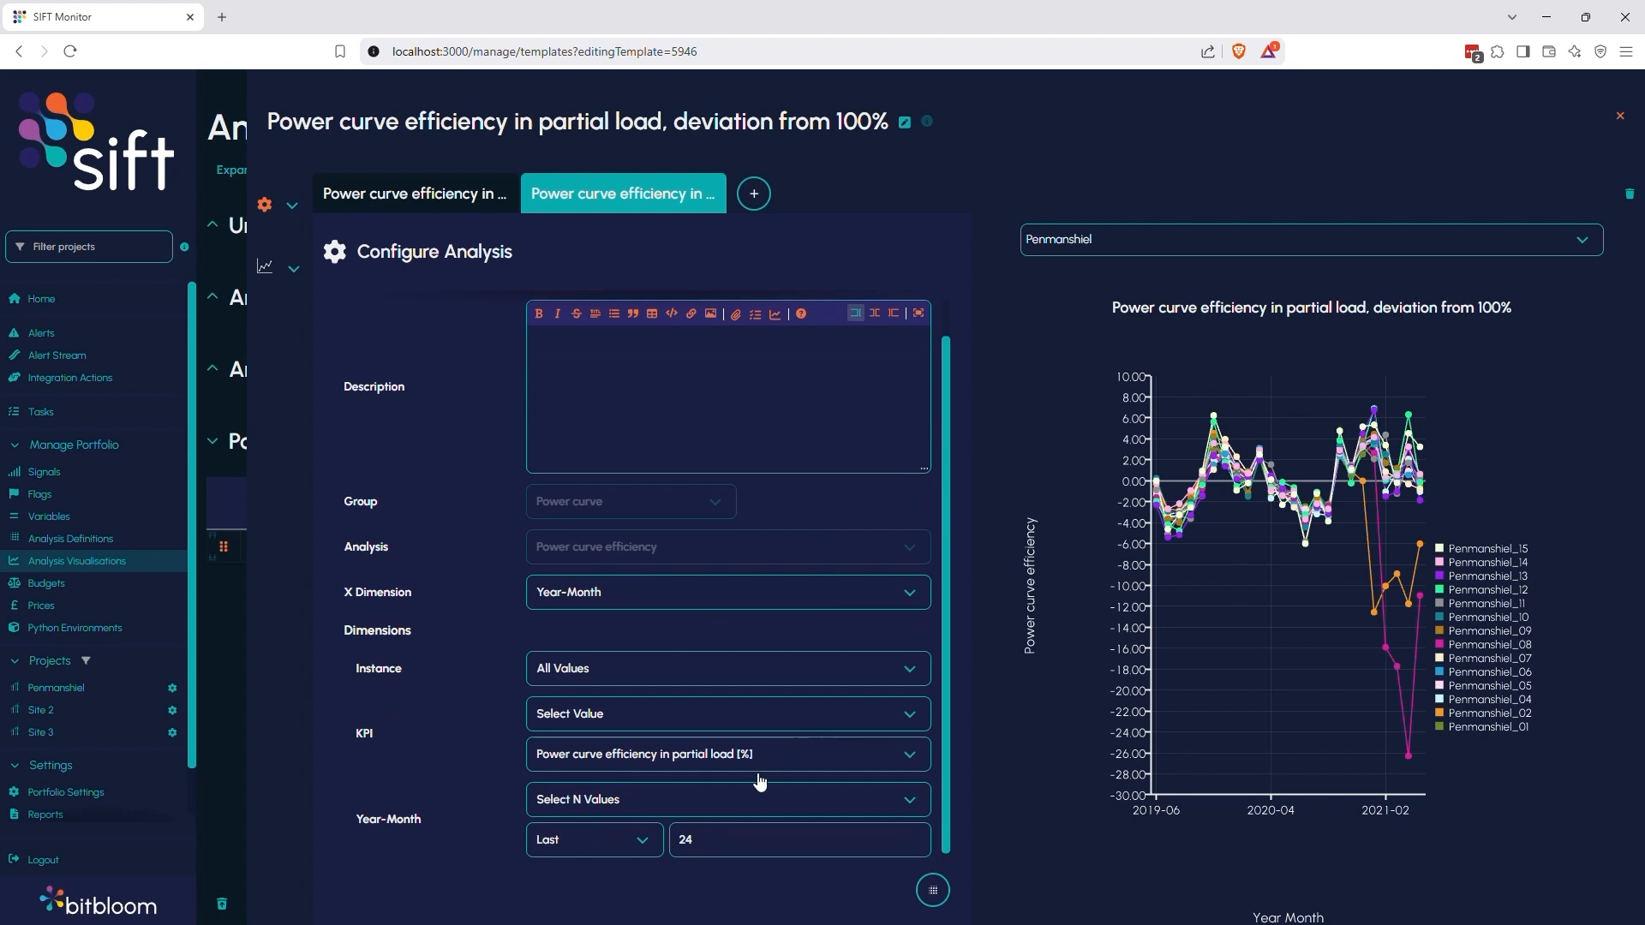
left_click(733, 799)
left_click(663, 676)
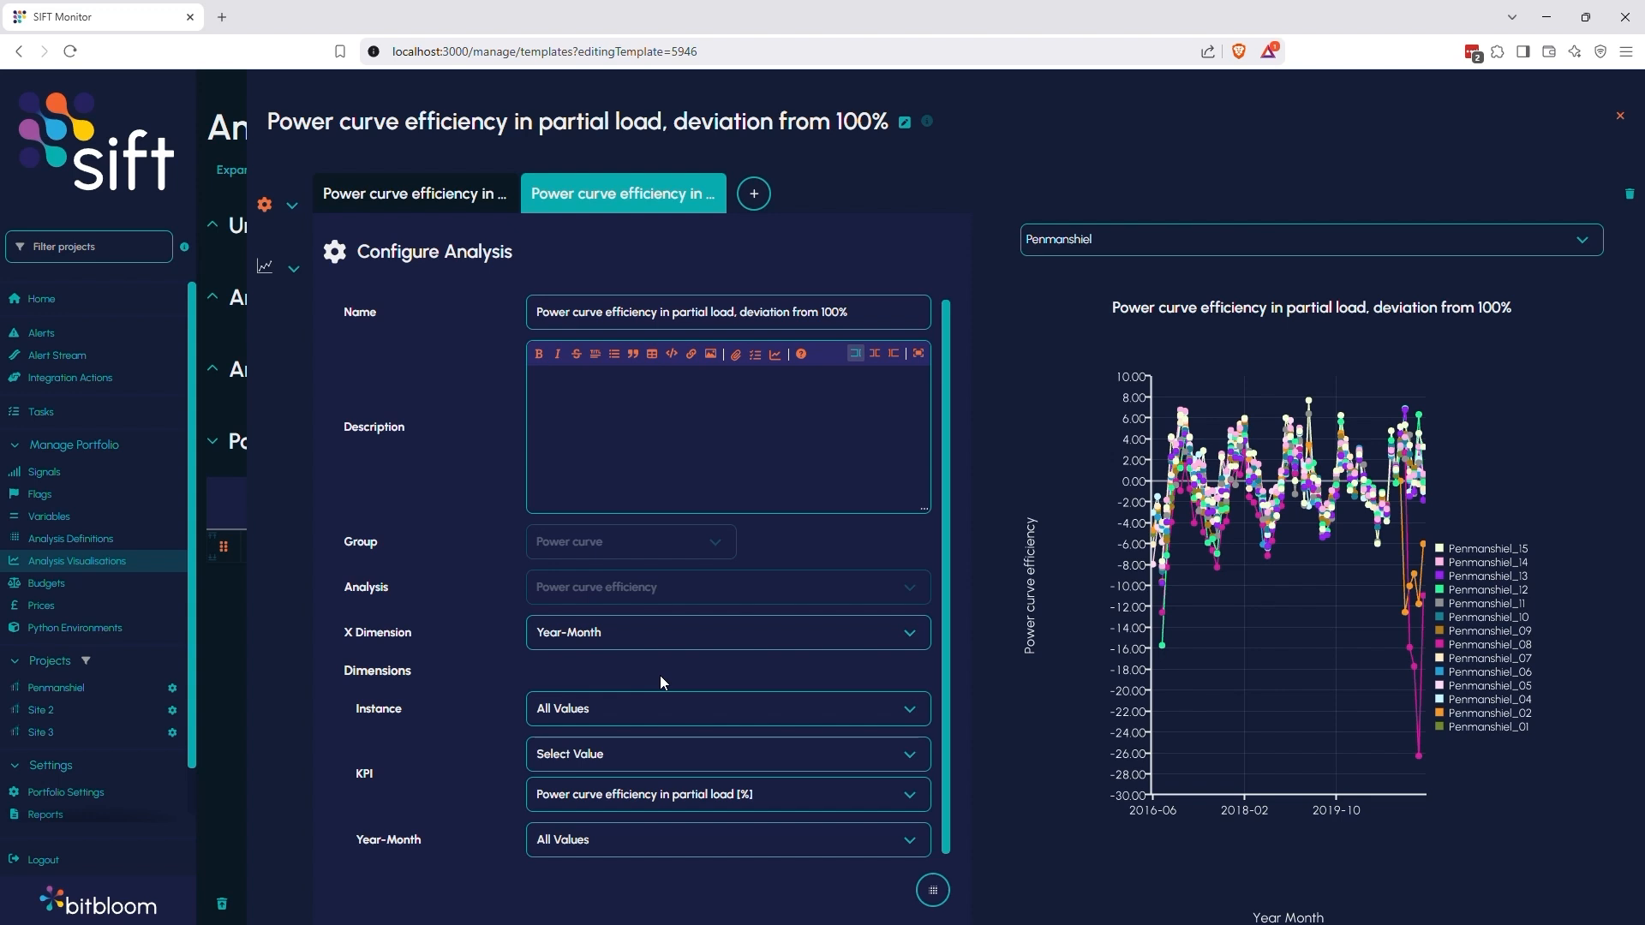
triple_click(588, 309)
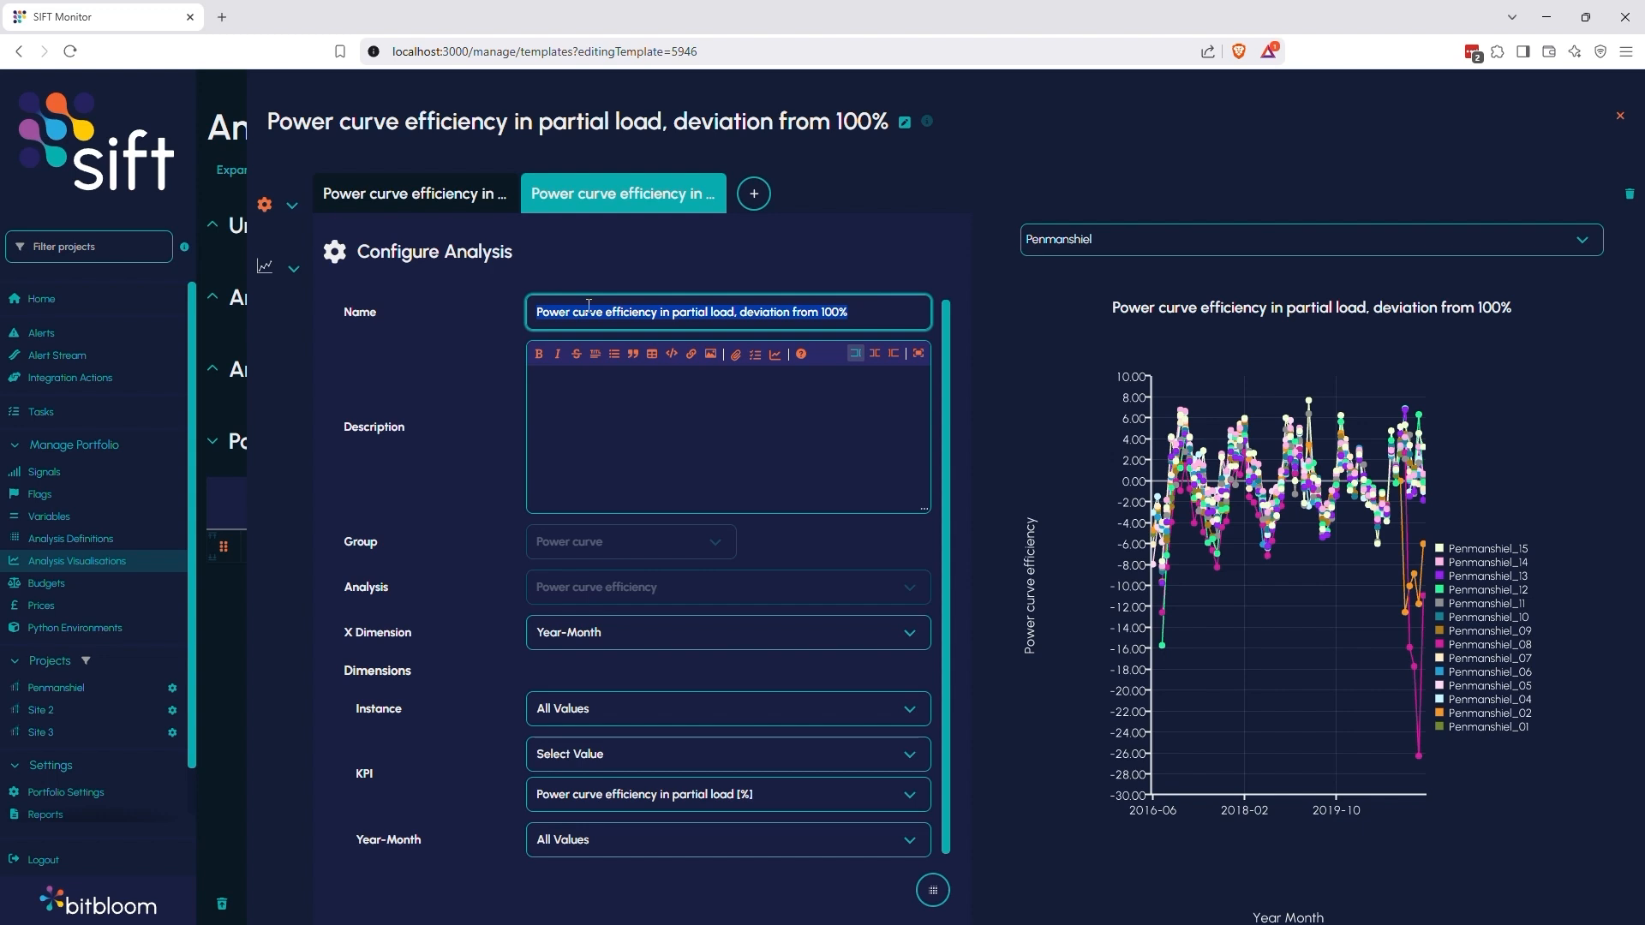
type("Full timeframe")
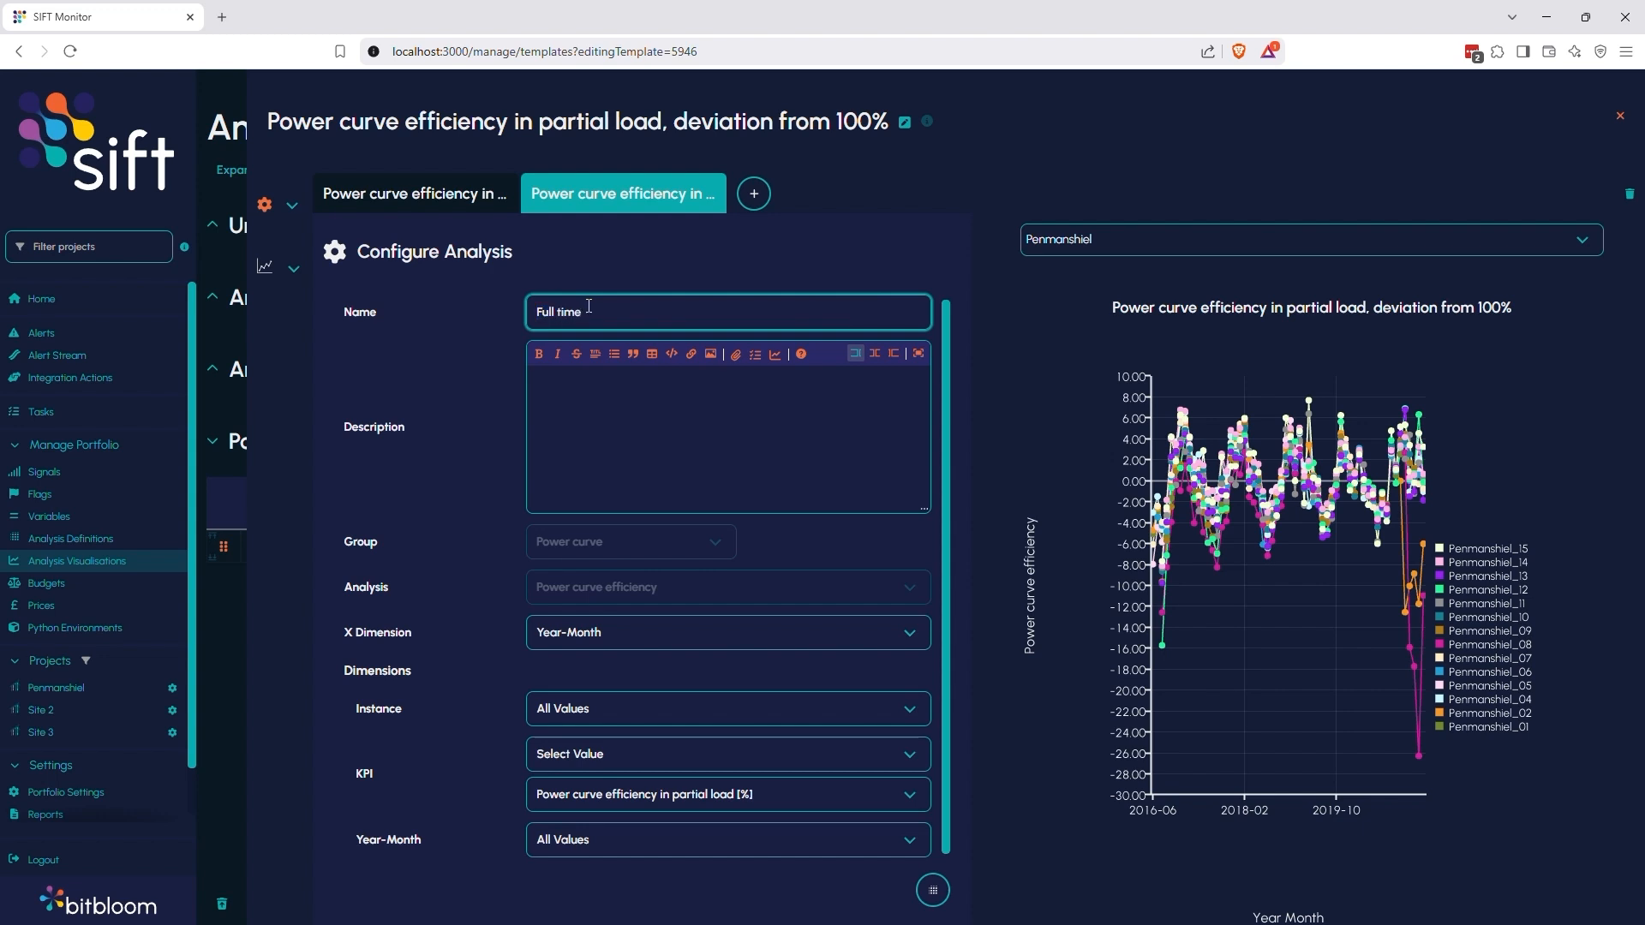
left_click(1619, 116)
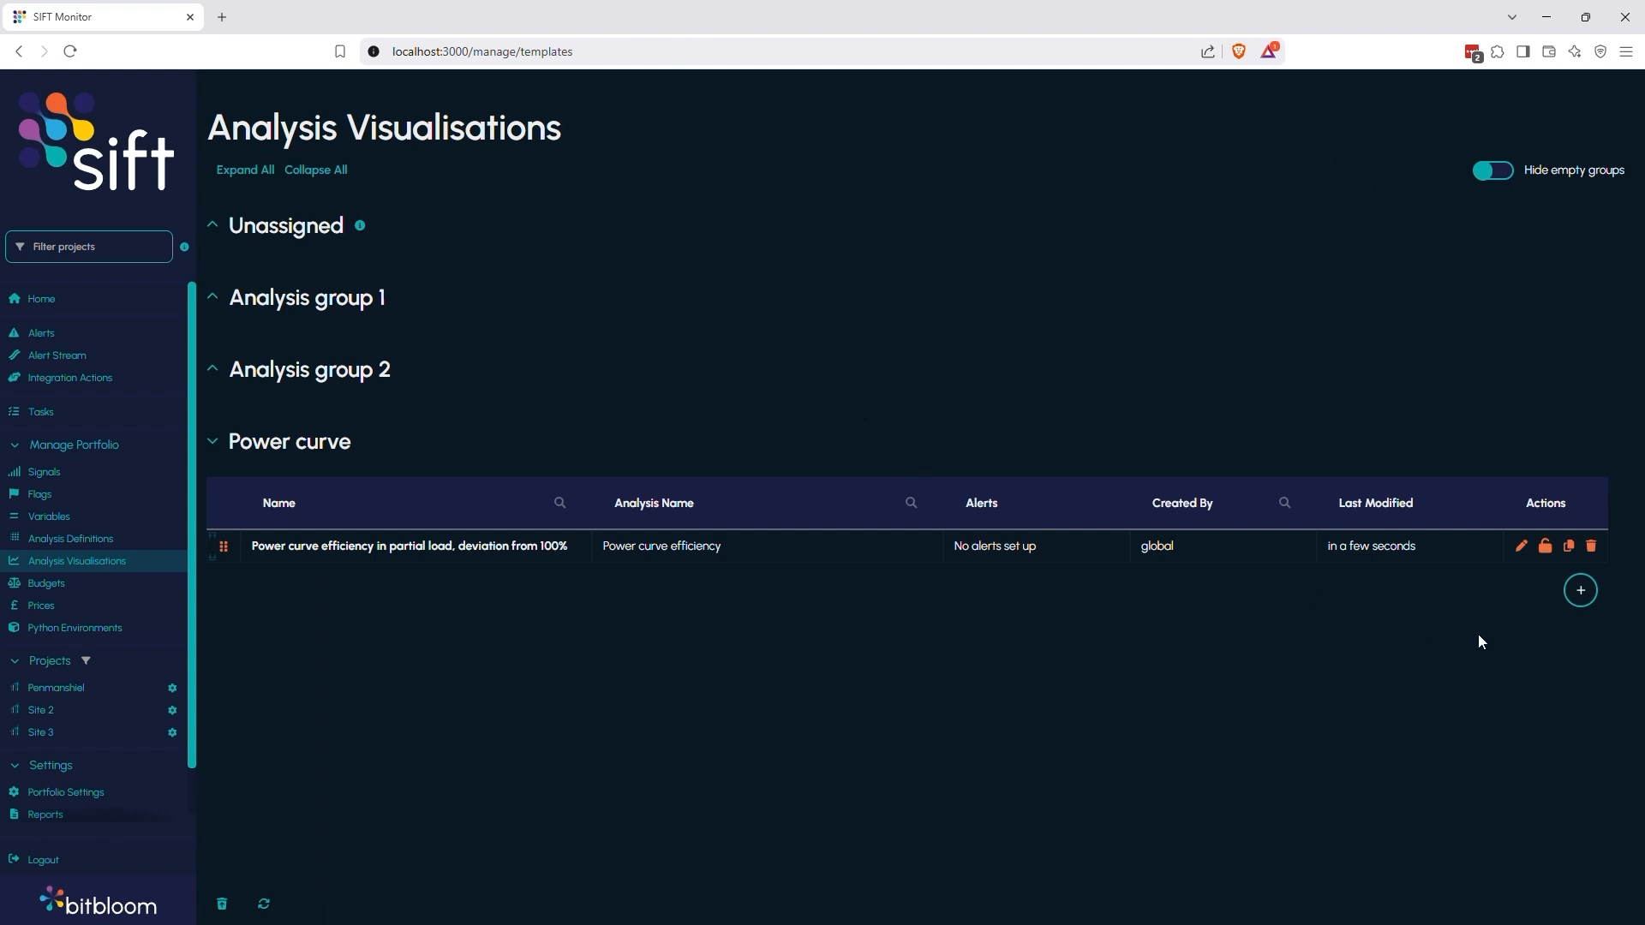
Add a Power curve visualisation named "Power curve efficiency in full load, deviation from 100%", using the Power curve efficiency analysis with Year-Month as X dimension
left_click(1583, 598)
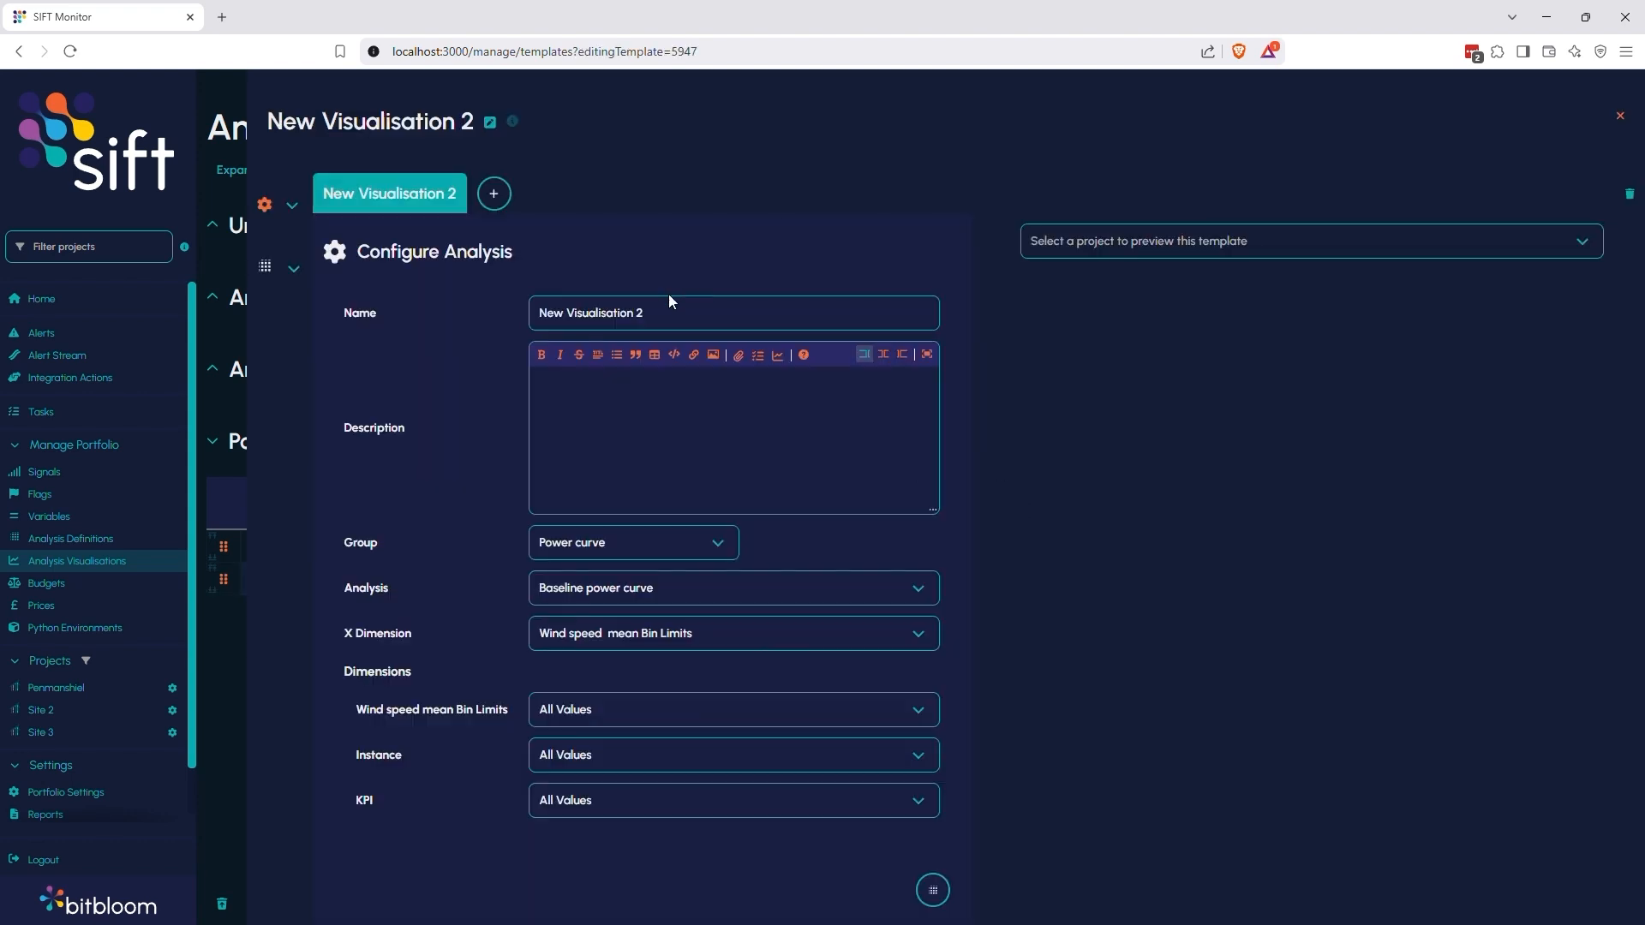
type("Power curve efficiency in full load, devi")
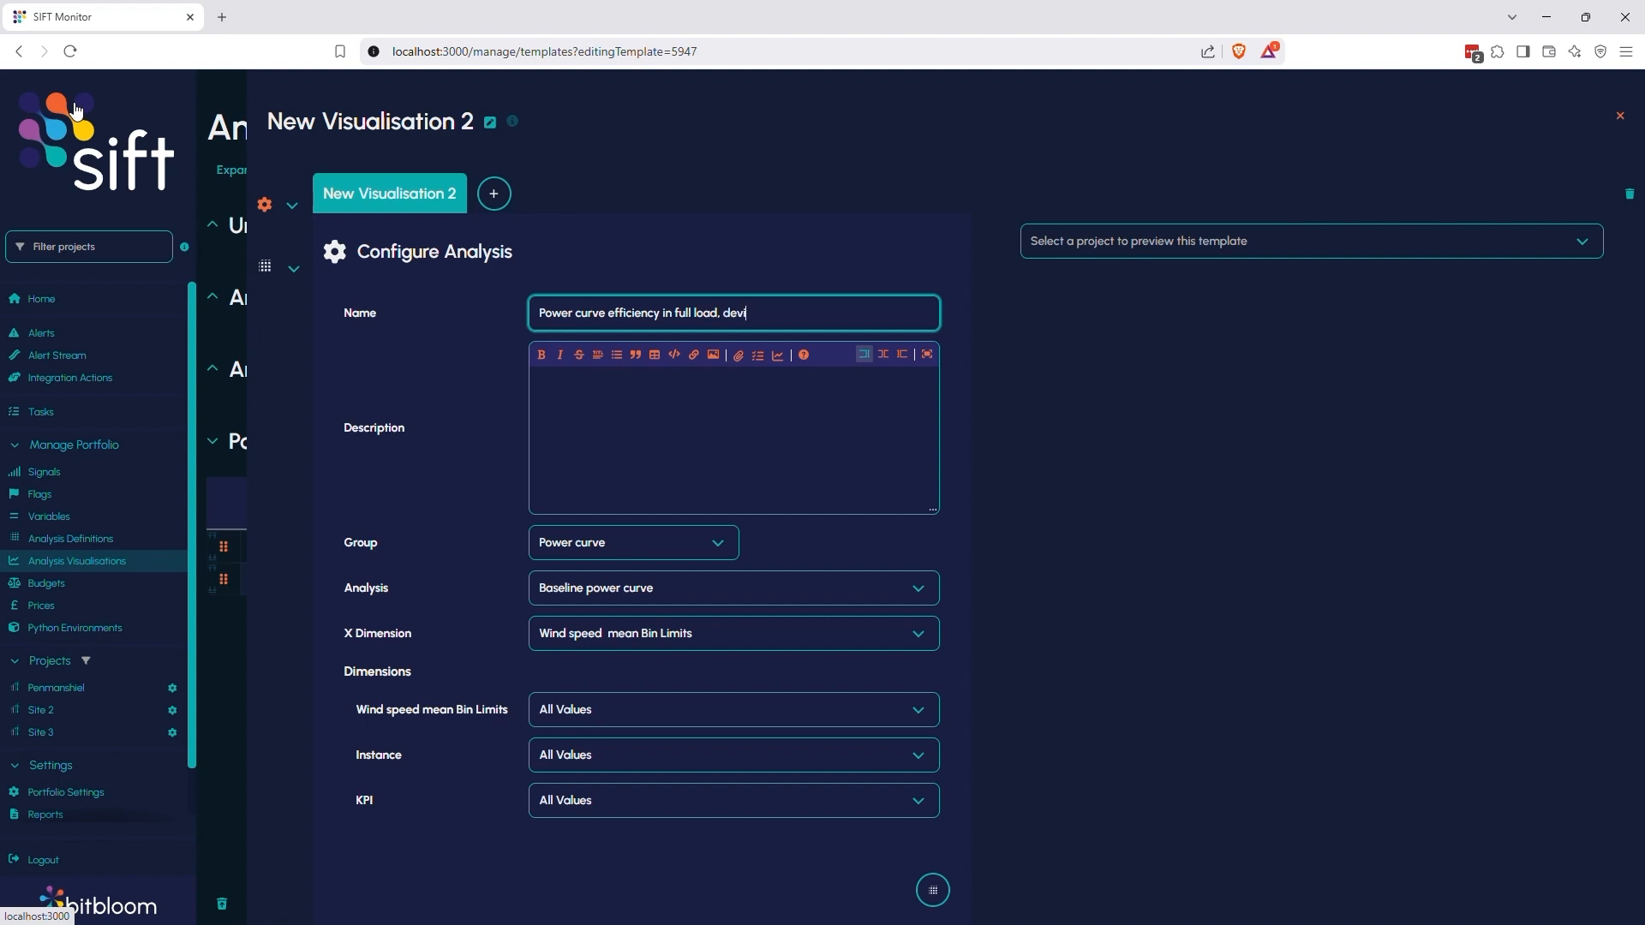
type("ation from 100%")
left_click(599, 590)
left_click(604, 656)
left_click(609, 634)
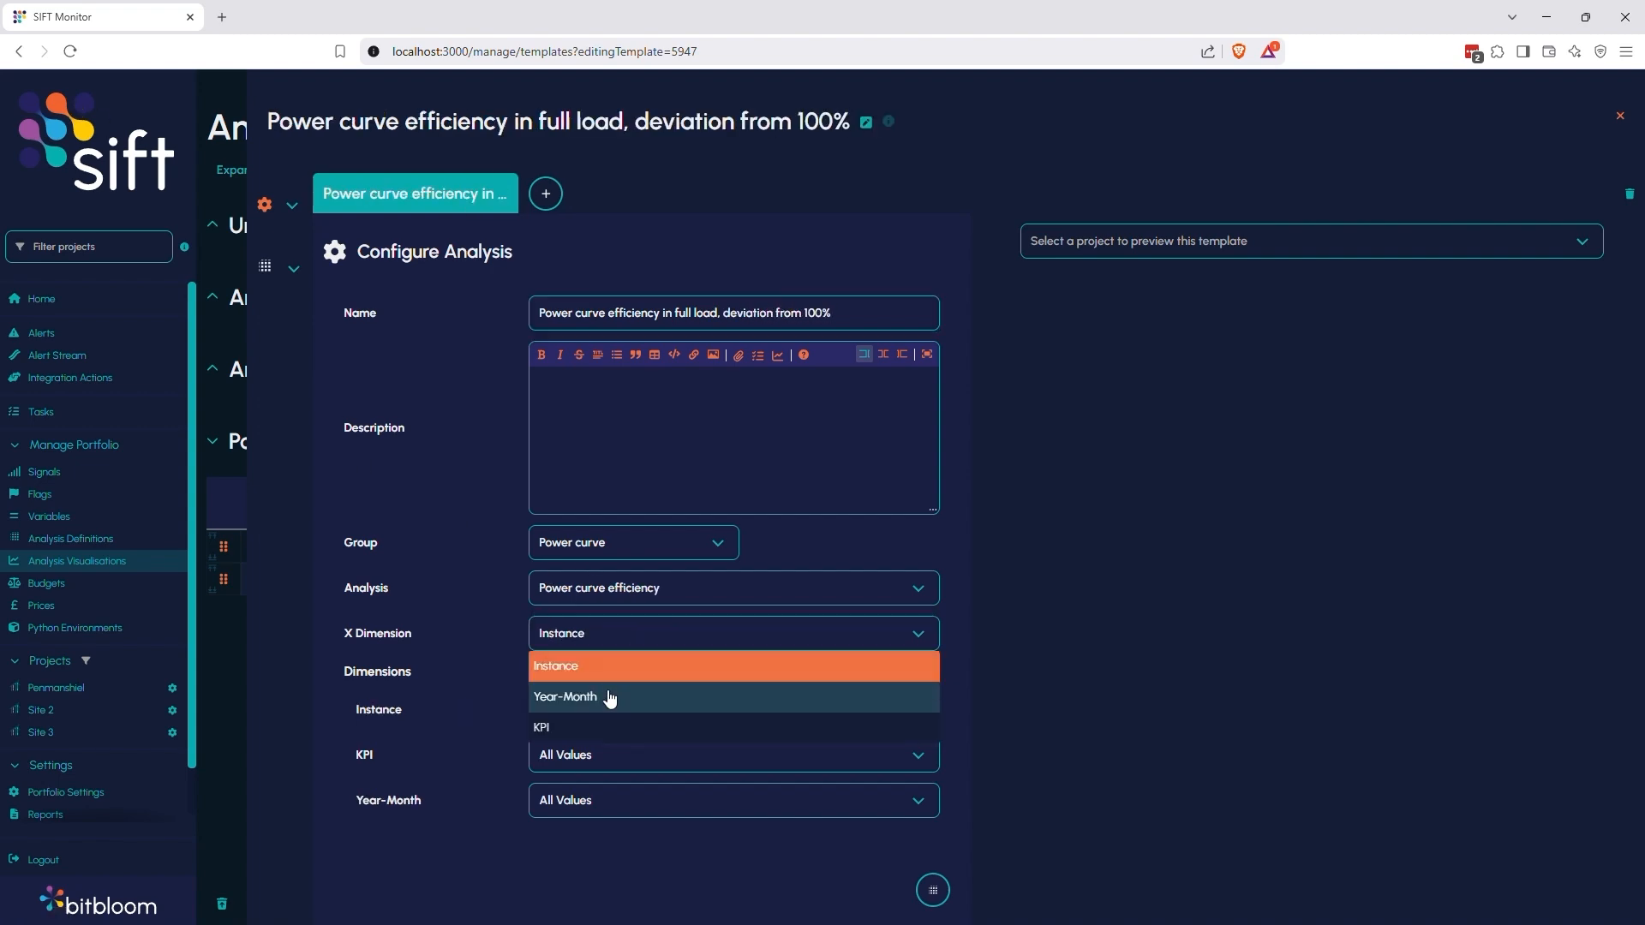
left_click(611, 696)
Preview the full load template with Penmanshiel and set its KPI to the single value "Power curve efficiency in full load [%]"
left_click(1131, 248)
left_click(1131, 274)
left_click(627, 753)
left_click(617, 568)
left_click(602, 797)
left_click(613, 859)
Limit the full load visualisation's Year-Month dimension to the last 24 values and set its plot type to Line
left_click(634, 840)
left_click(640, 808)
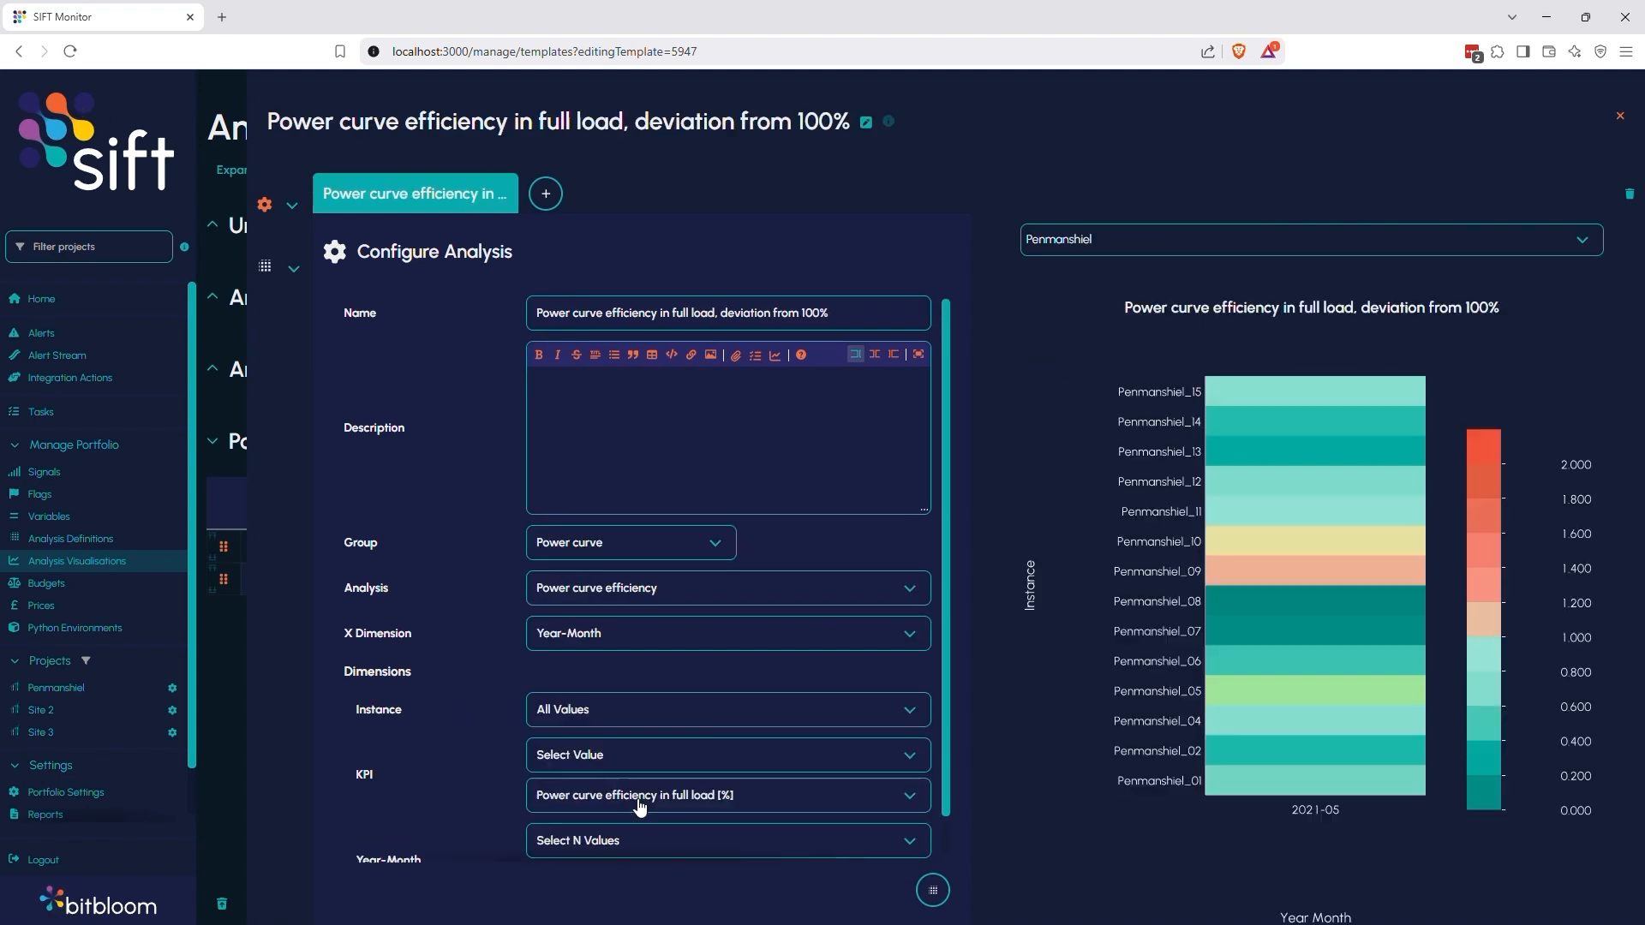
type("24")
left_click(480, 303)
left_click(454, 428)
left_click(265, 267)
Add a second view to the full load visualisation and name it "Full timeframe"
left_click(551, 197)
left_click_drag(835, 313, 391, 301)
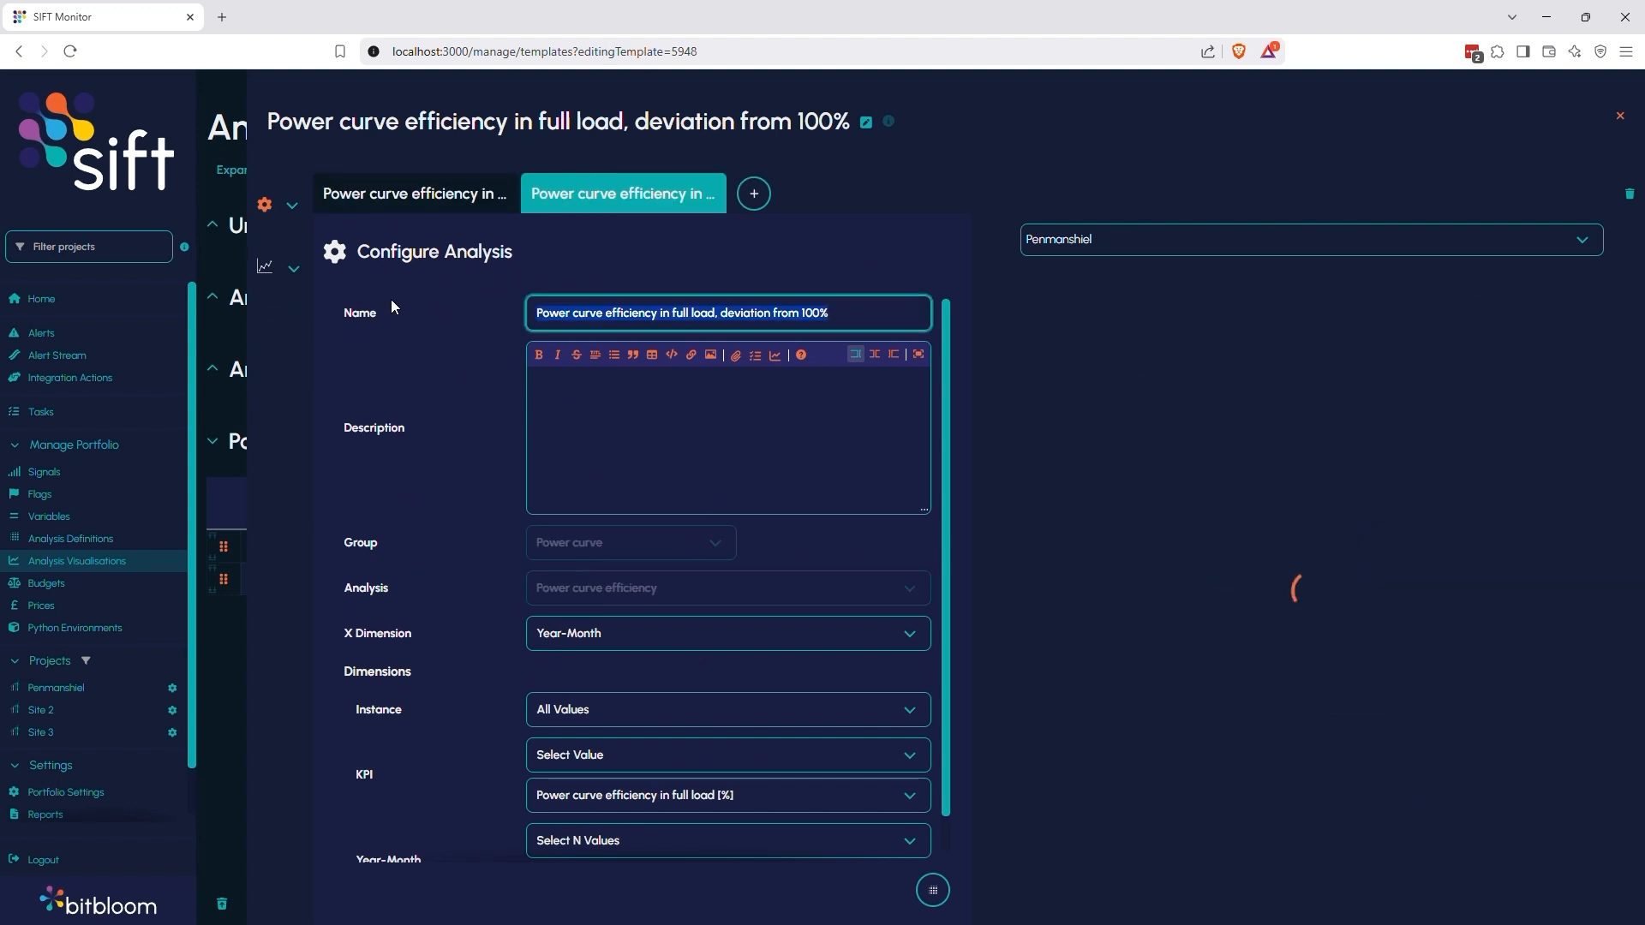
type("Full timerfram")
key("BackSpace")
key("BackSpace")
key("BackSpace")
key("BackSpace")
key("BackSpace")
type("frame")
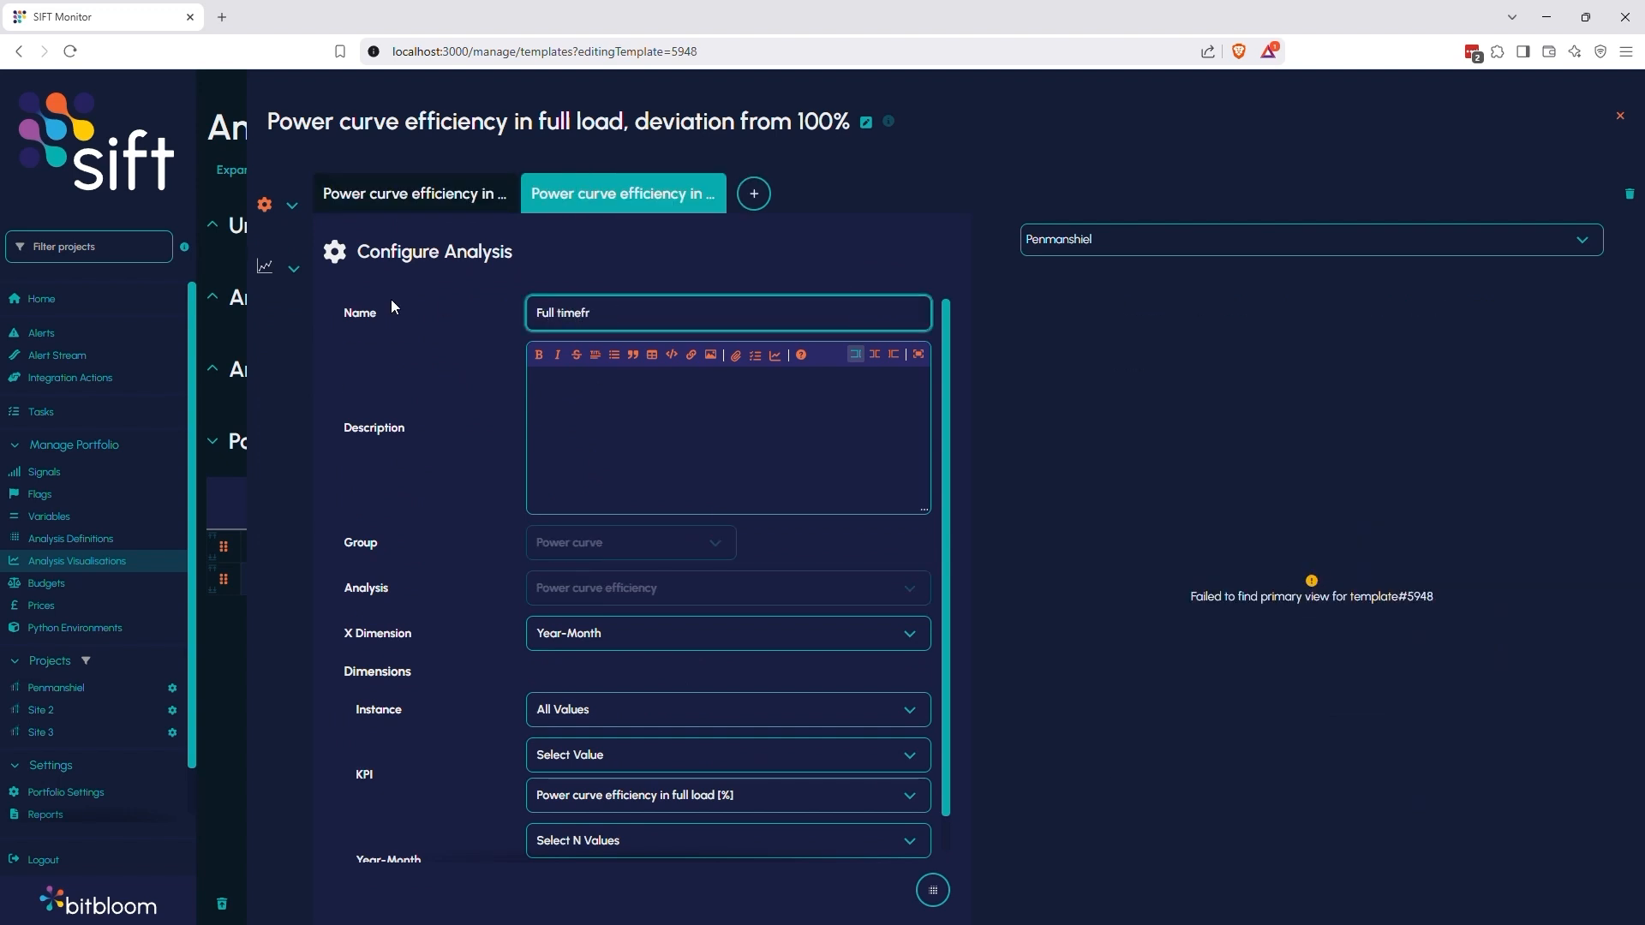
left_click(671, 436)
Set the Year-Month dimension of the full load visualisation's second view to All Values and close the editor
scroll(671, 445, "down", 1)
left_click(600, 799)
left_click(585, 681)
left_click(1620, 116)
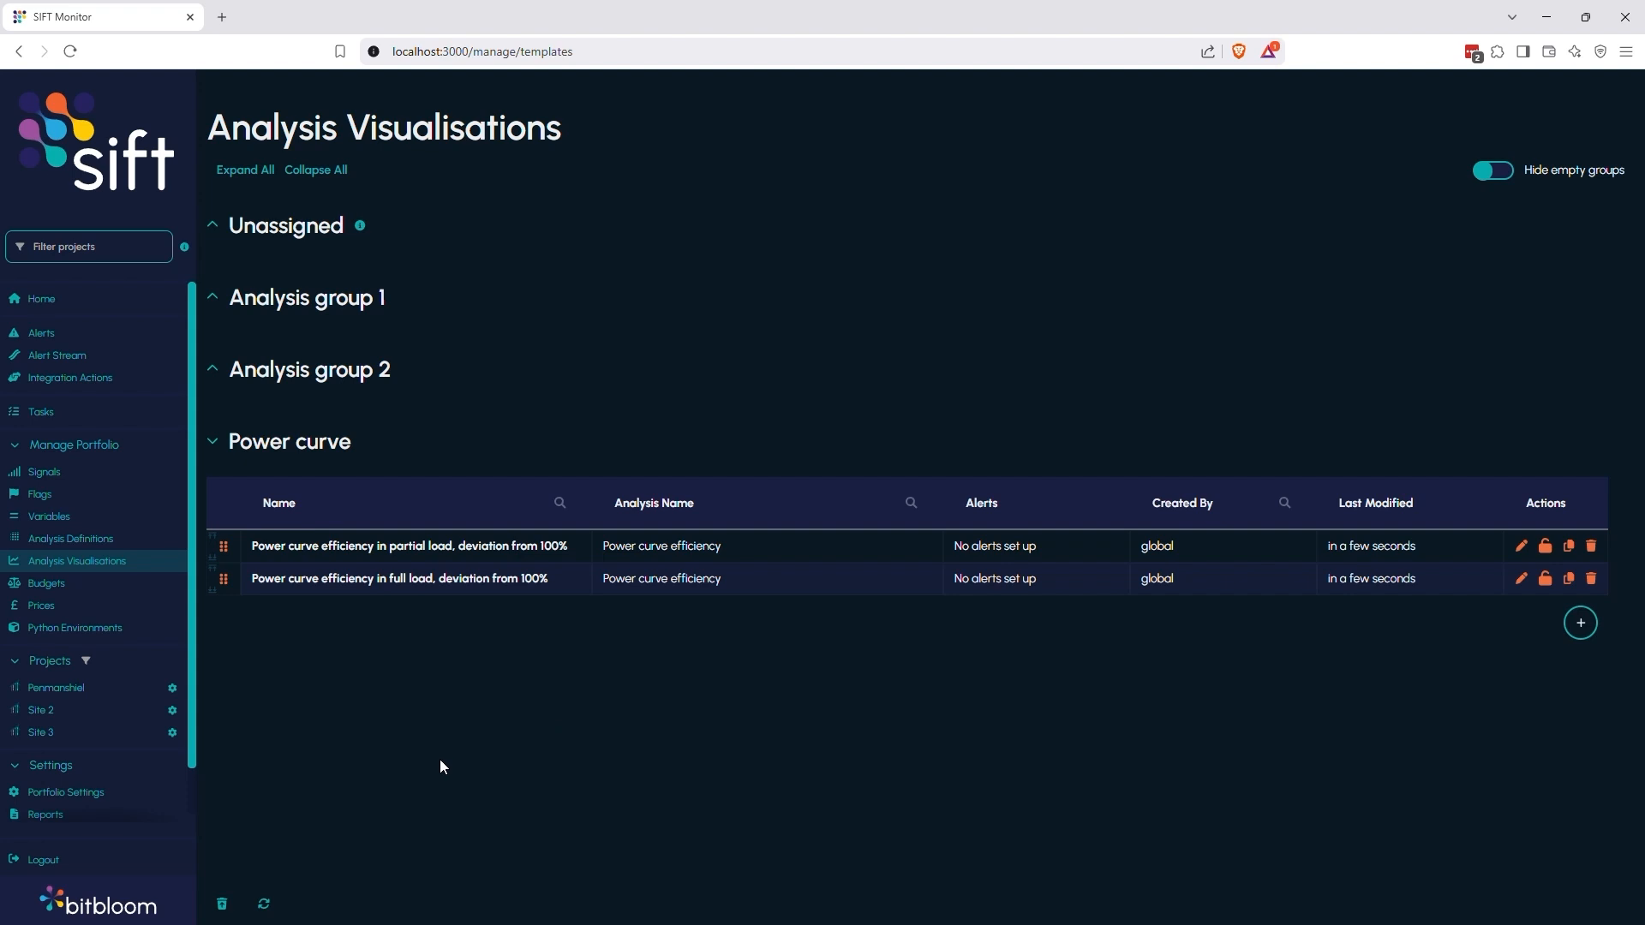
Add another visualisation to the Power curve group and name it "Baseline power curves"
left_click(1593, 632)
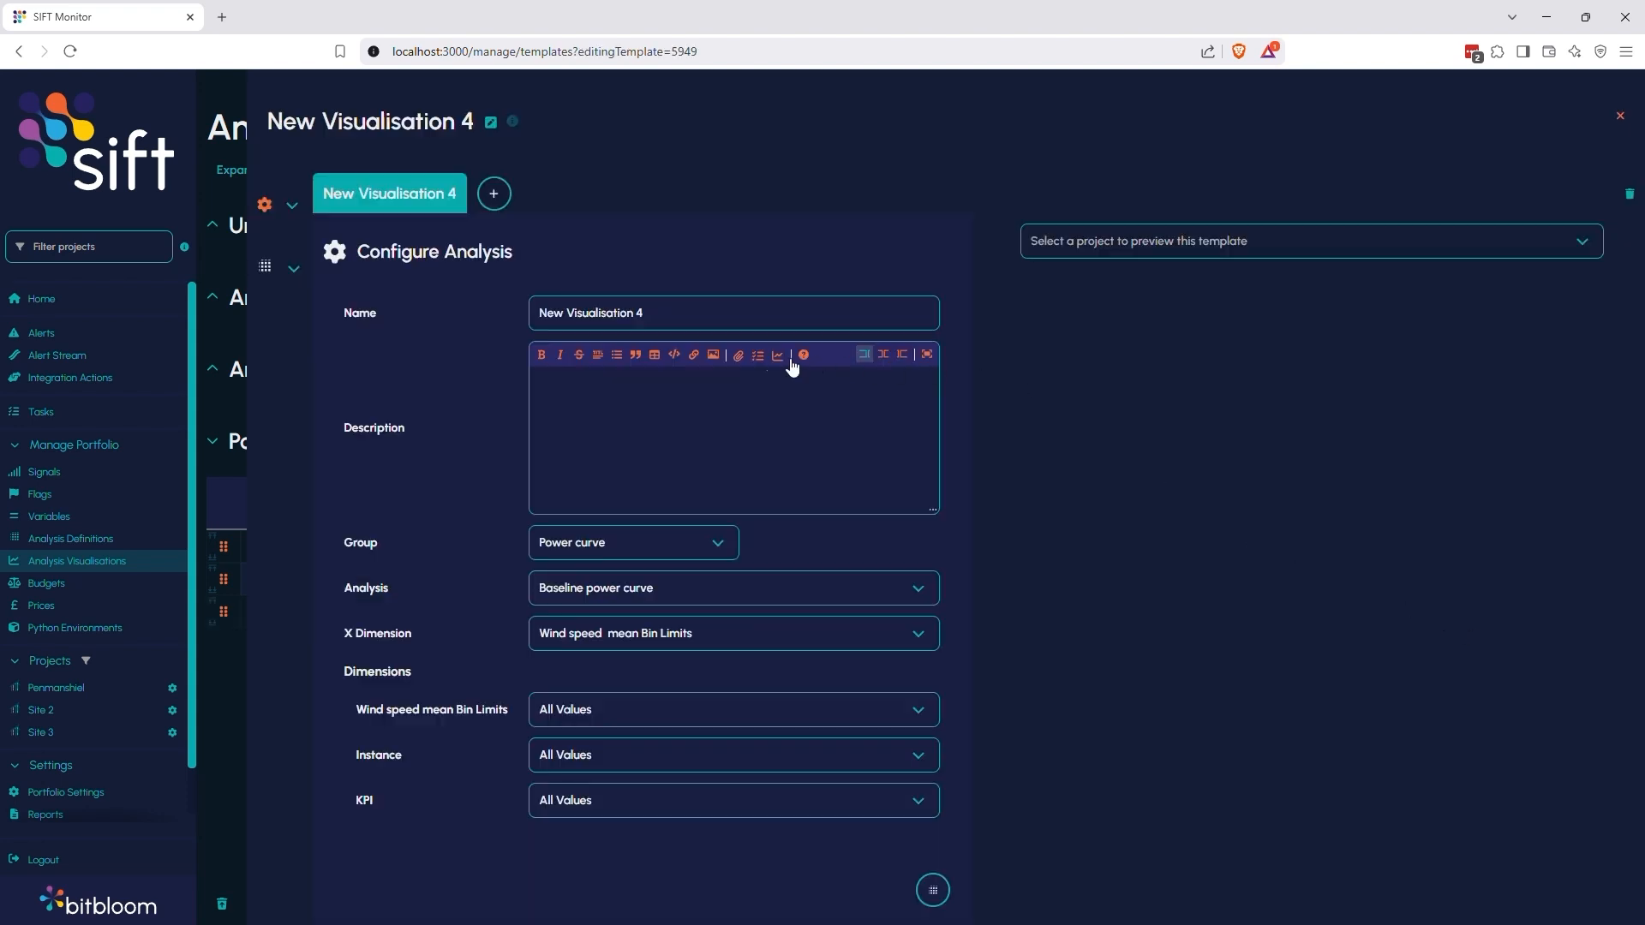
left_click_drag(697, 306, 398, 305)
type("Baseline power curves")
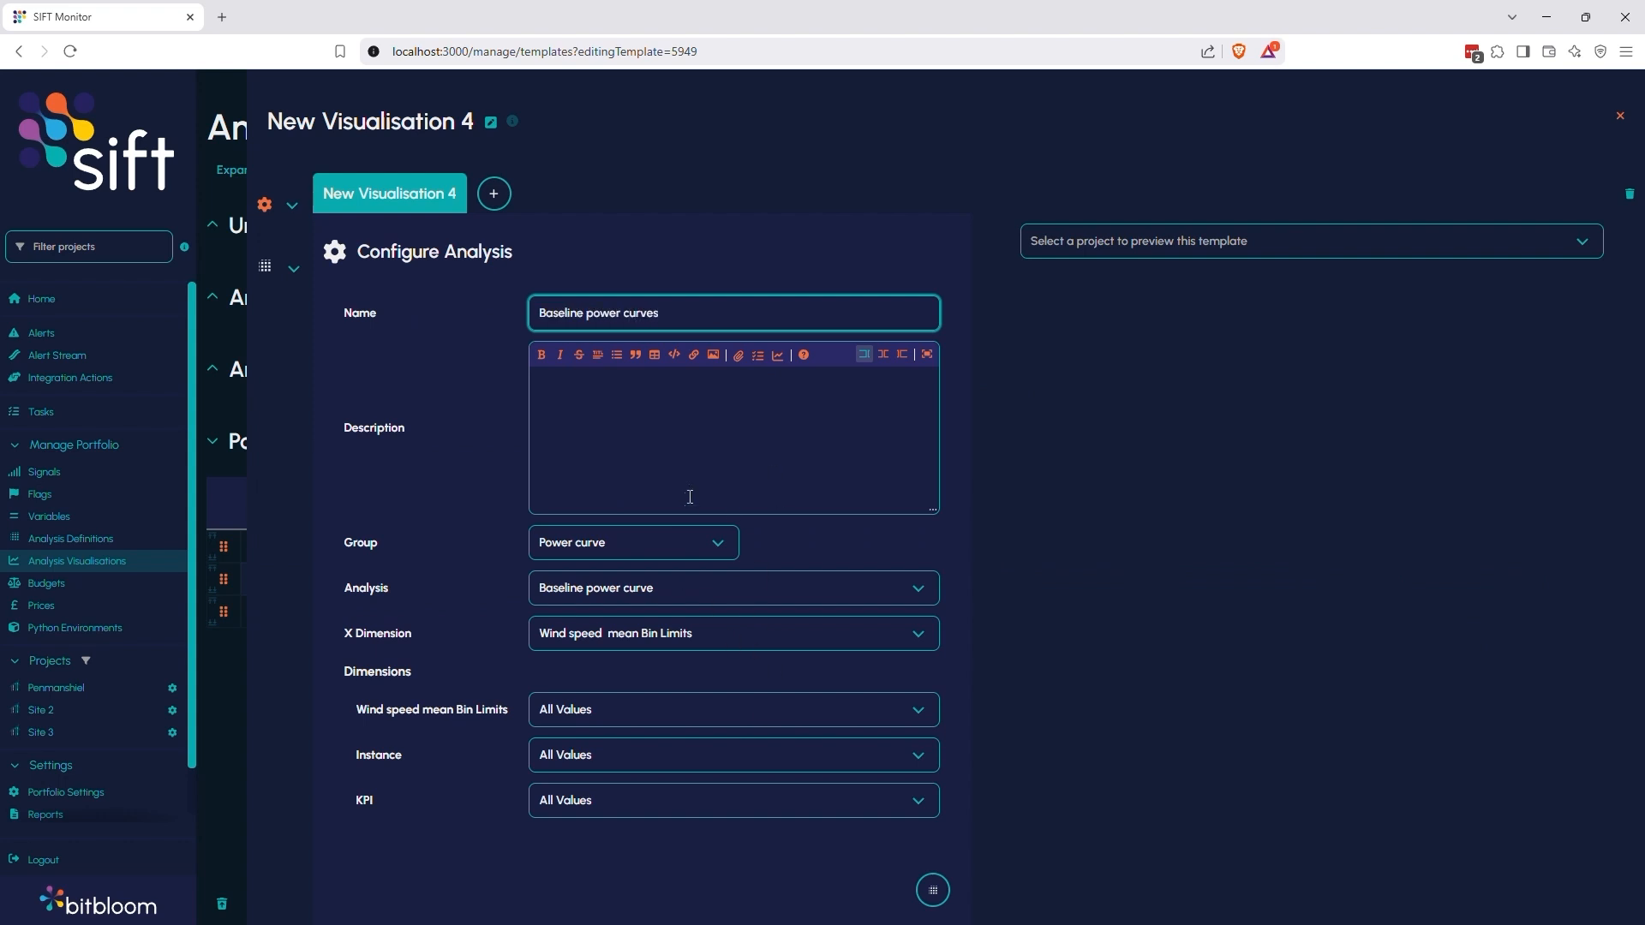
Set the baseline visualisation's KPI to the single value "power__mean median_synth" and preview it with Penmanshiel
left_click(665, 800)
left_click(575, 643)
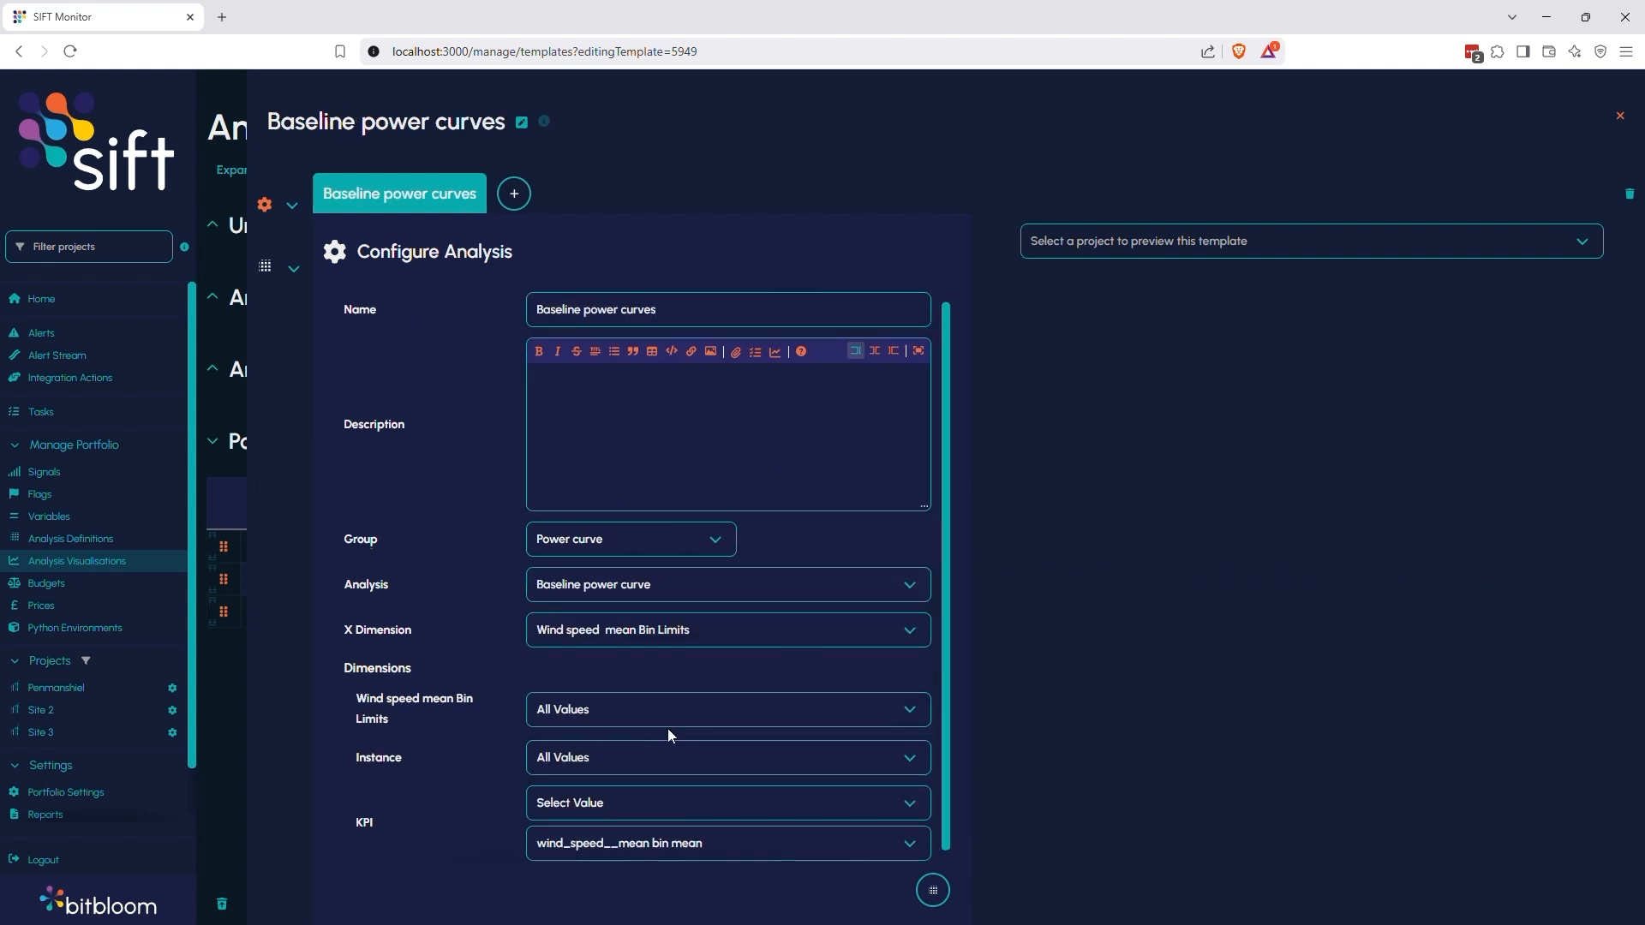
left_click(666, 844)
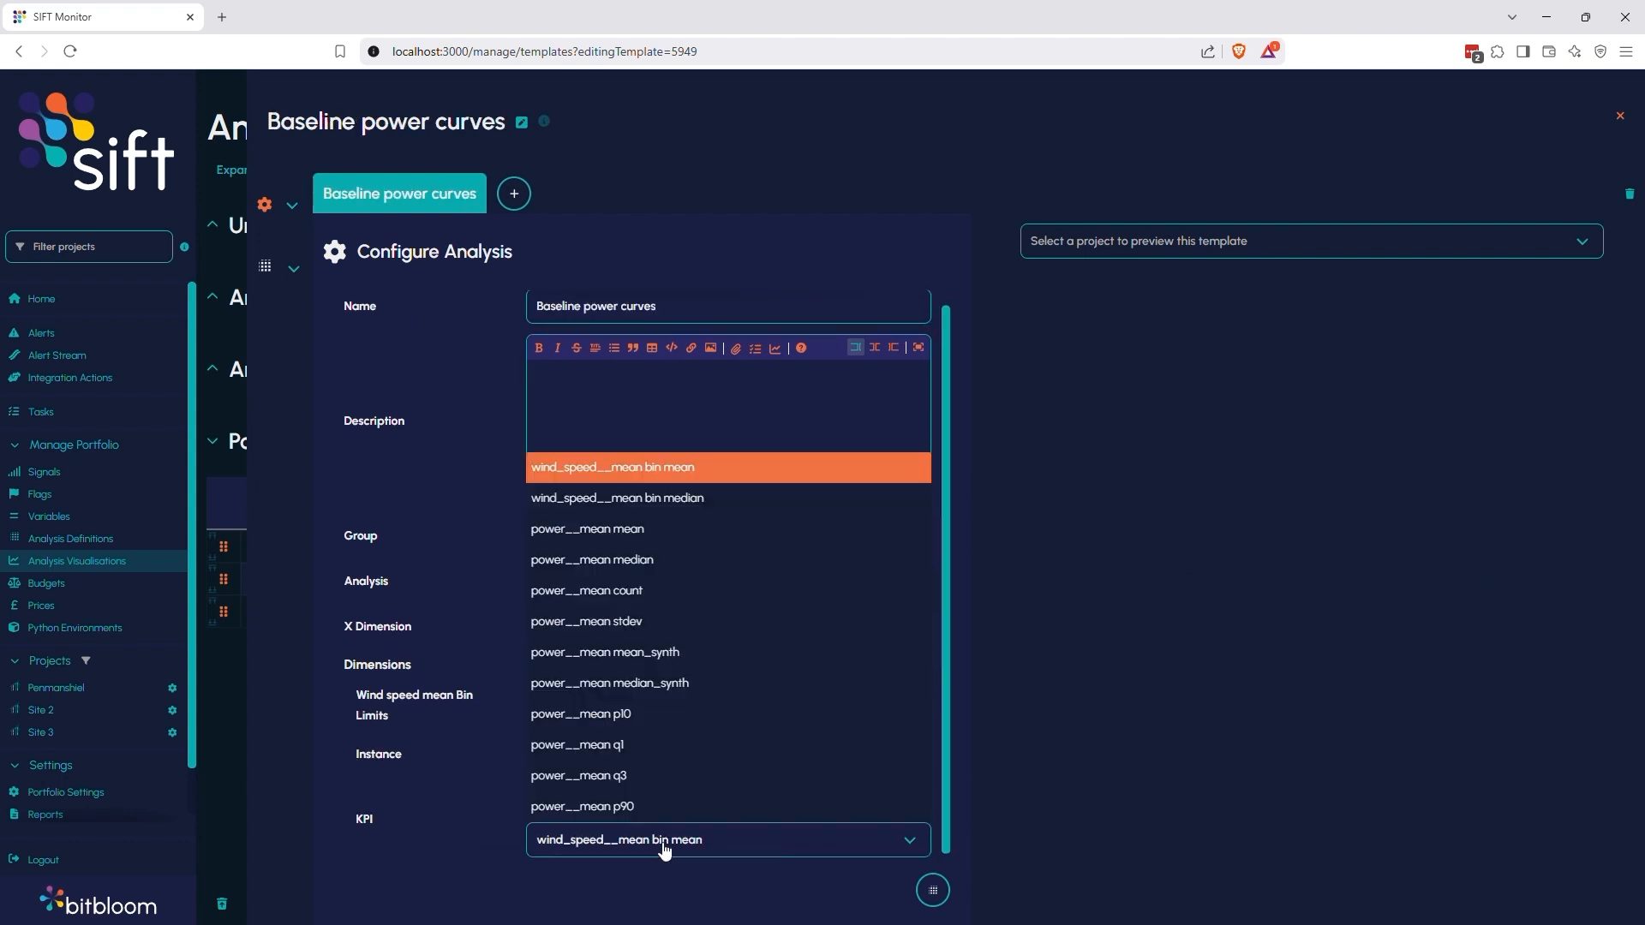
left_click(669, 685)
left_click(1047, 254)
left_click(1068, 276)
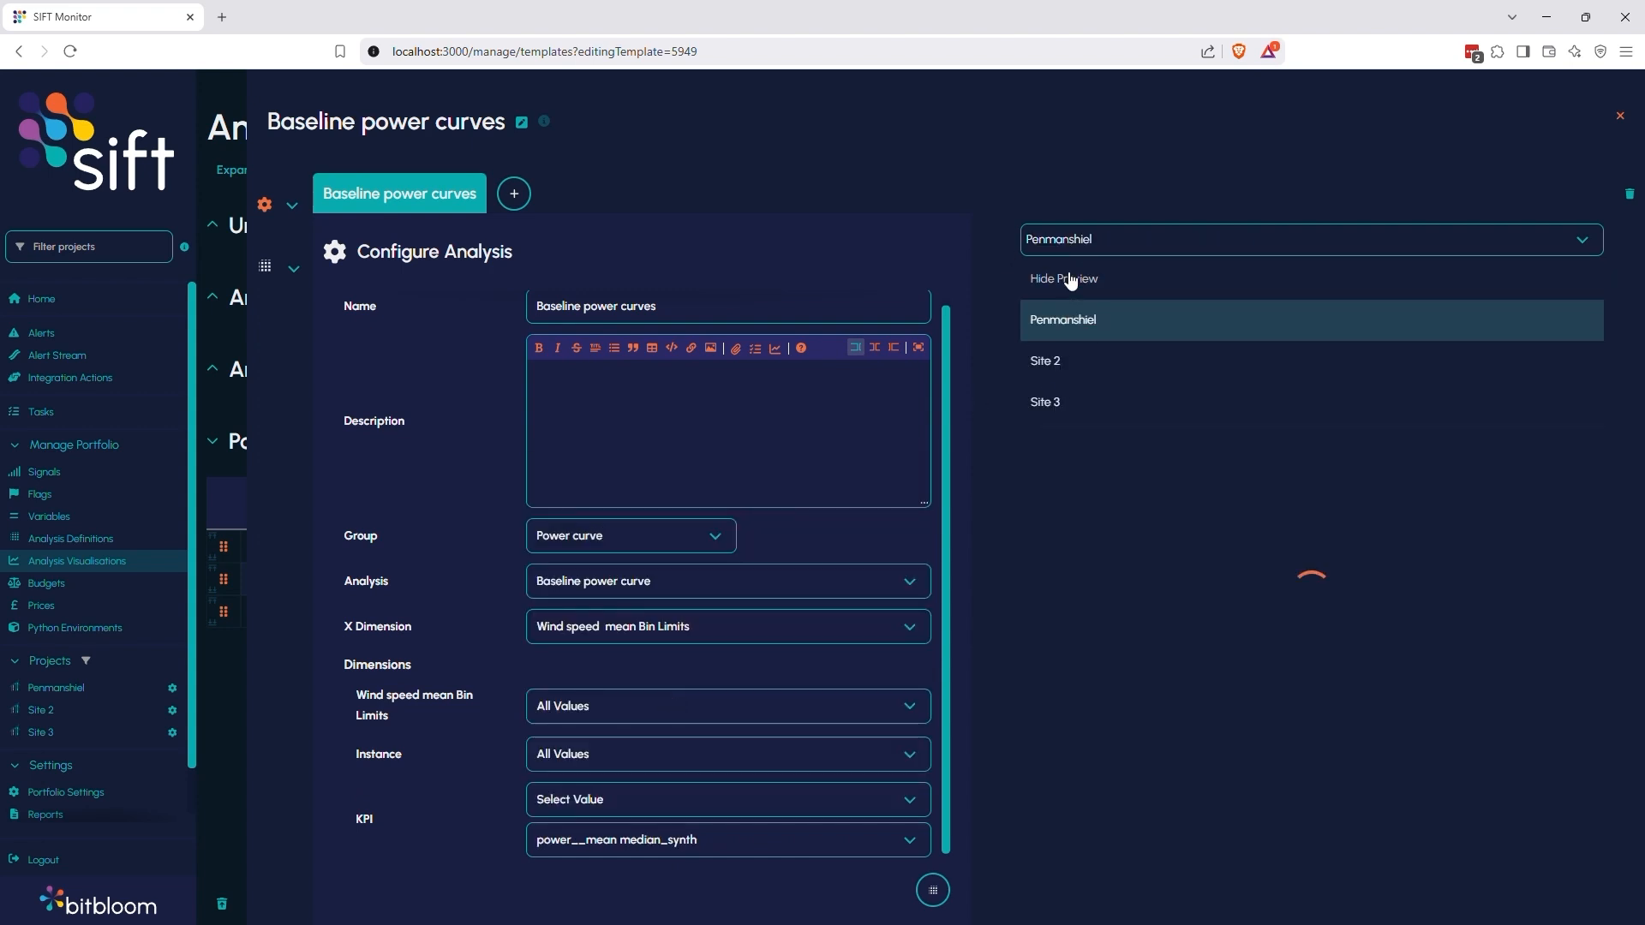
Change the Baseline power curves plot type to Line and close the visualisation editor
left_click(266, 206)
left_click(302, 273)
left_click(591, 302)
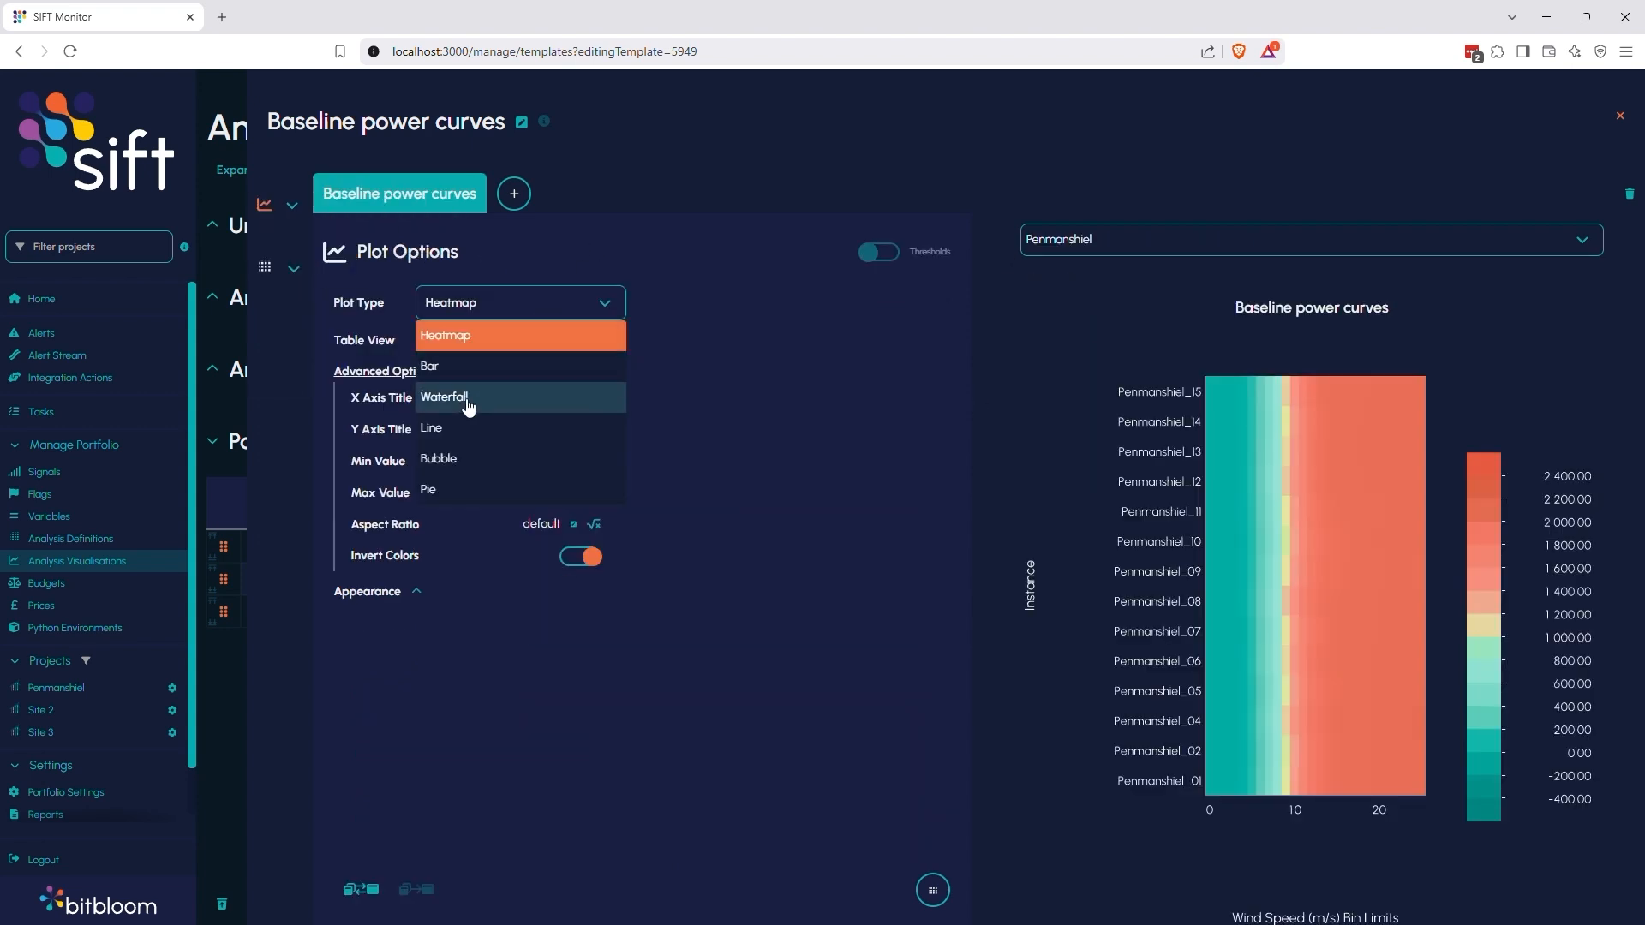
left_click(596, 426)
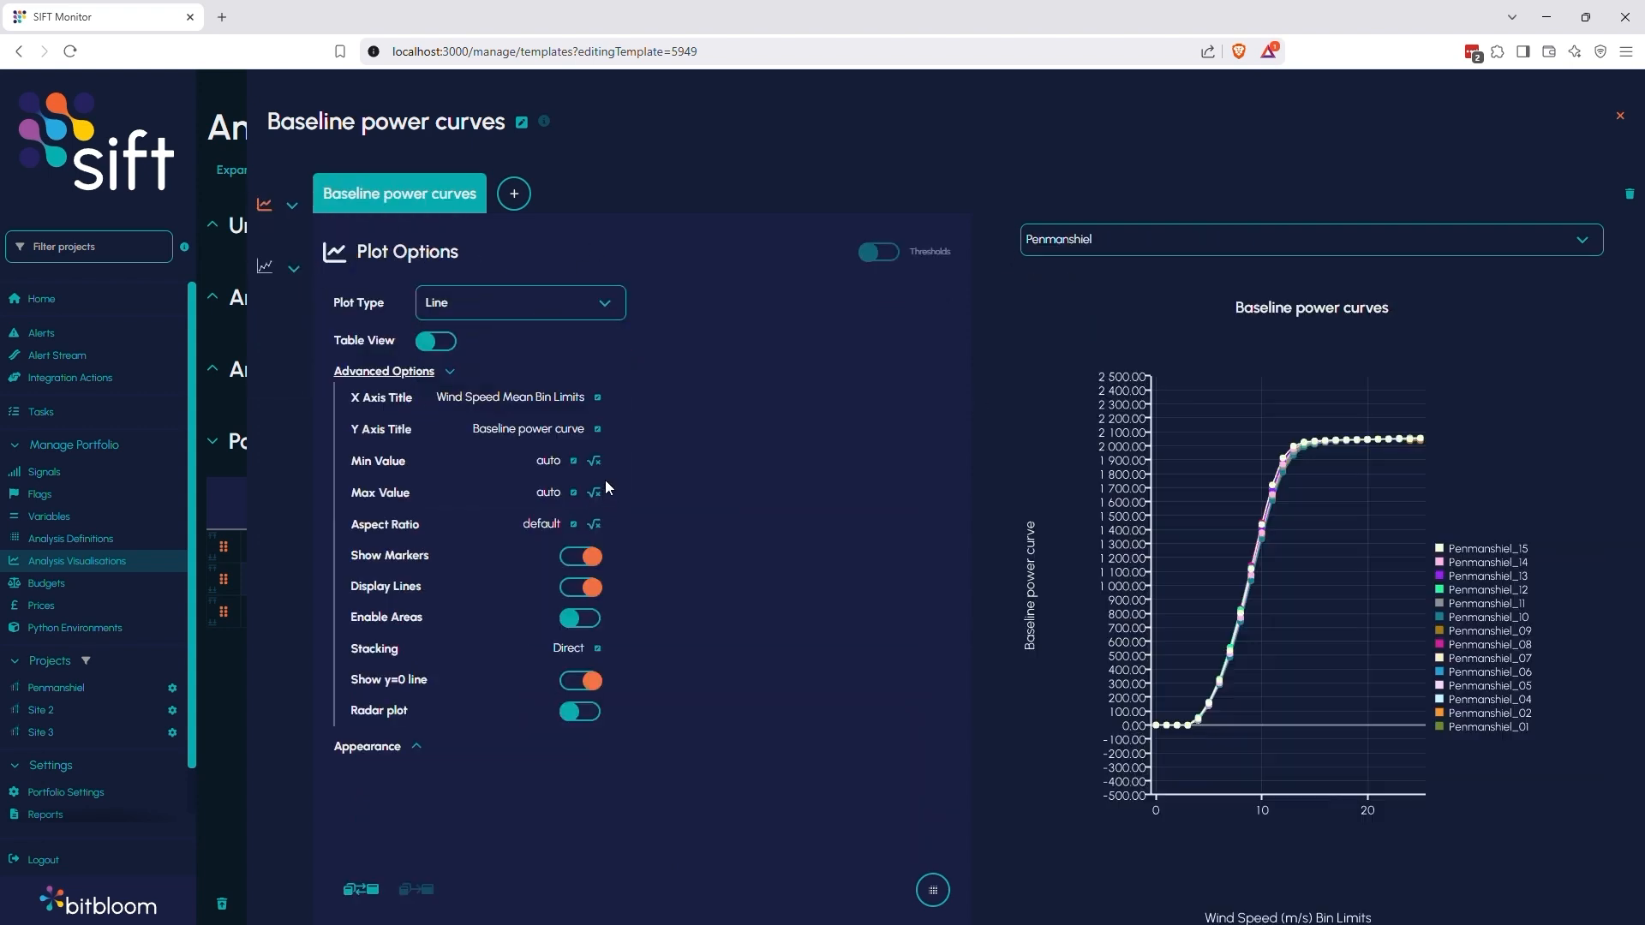
left_click(1619, 117)
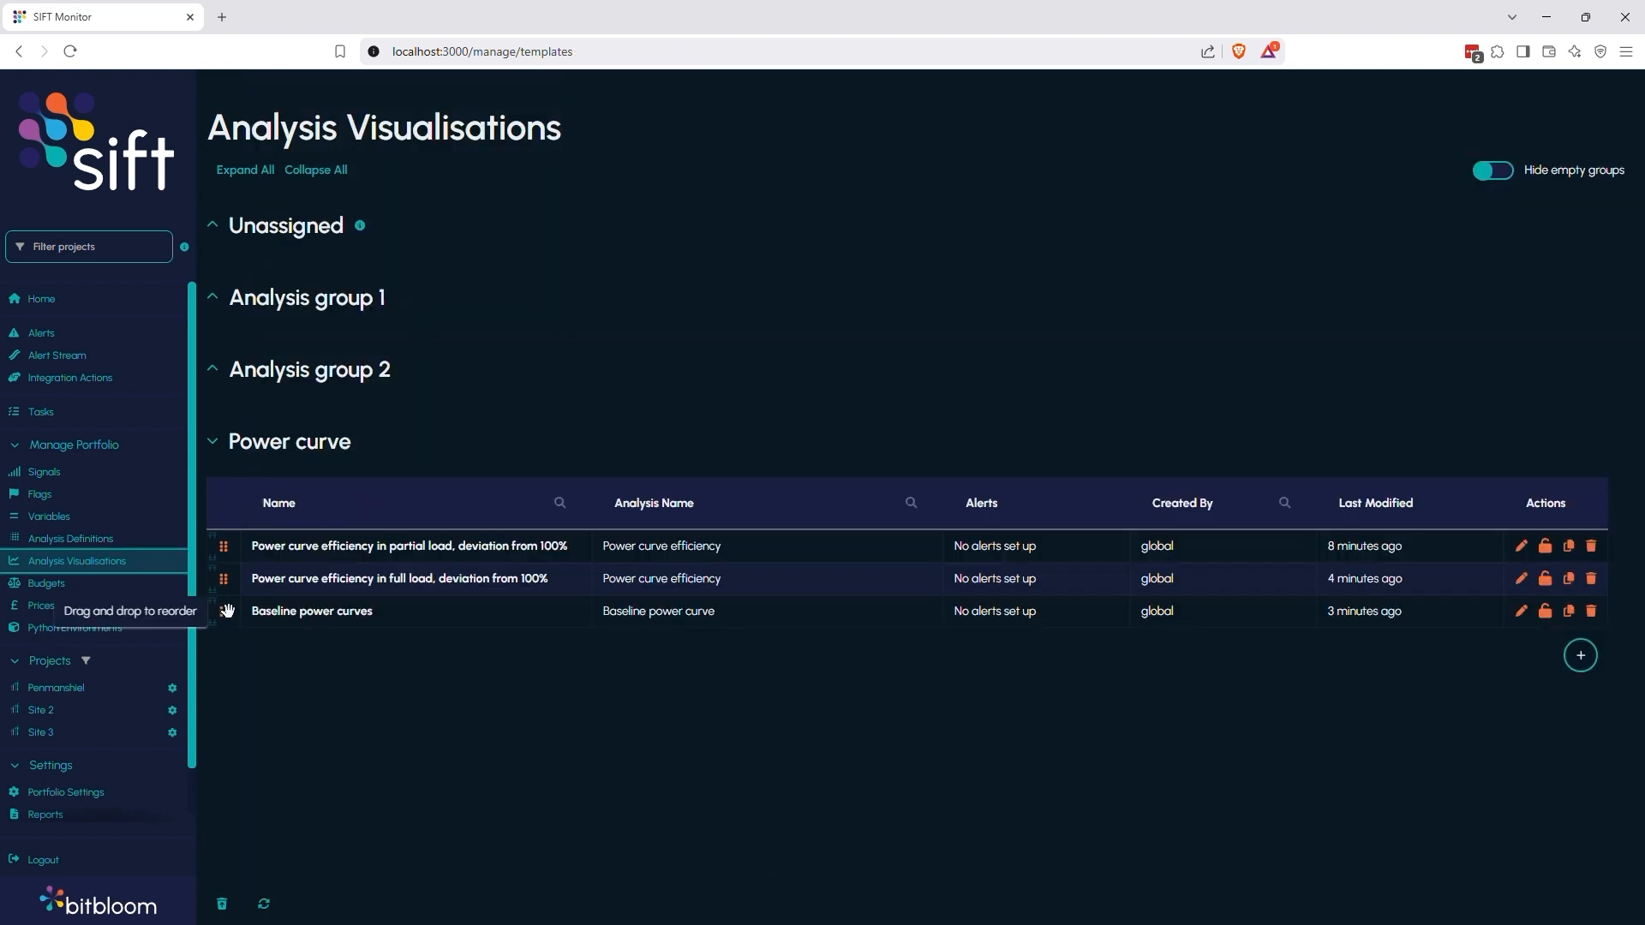
Synchronise the analysis visualisation templates to the projects, keeping Baseline power curves last in the Power curve group
mouse_move(223, 611)
left_mouse_down()
mouse_move(241, 578)
mouse_move(236, 601)
left_mouse_up()
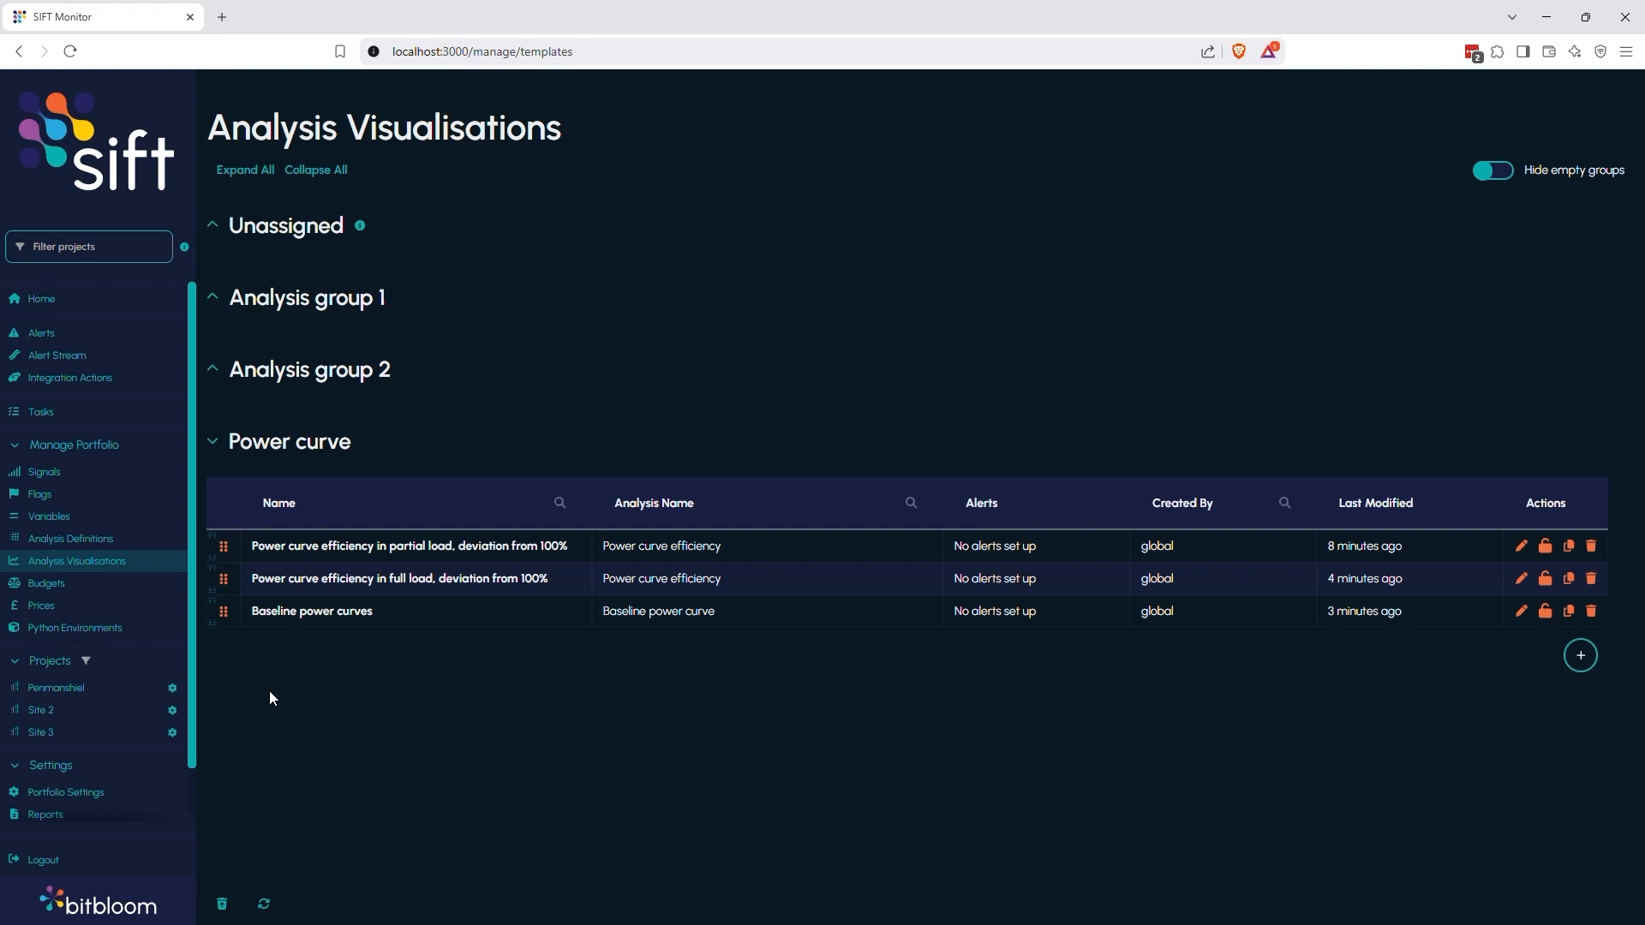
left_click(266, 902)
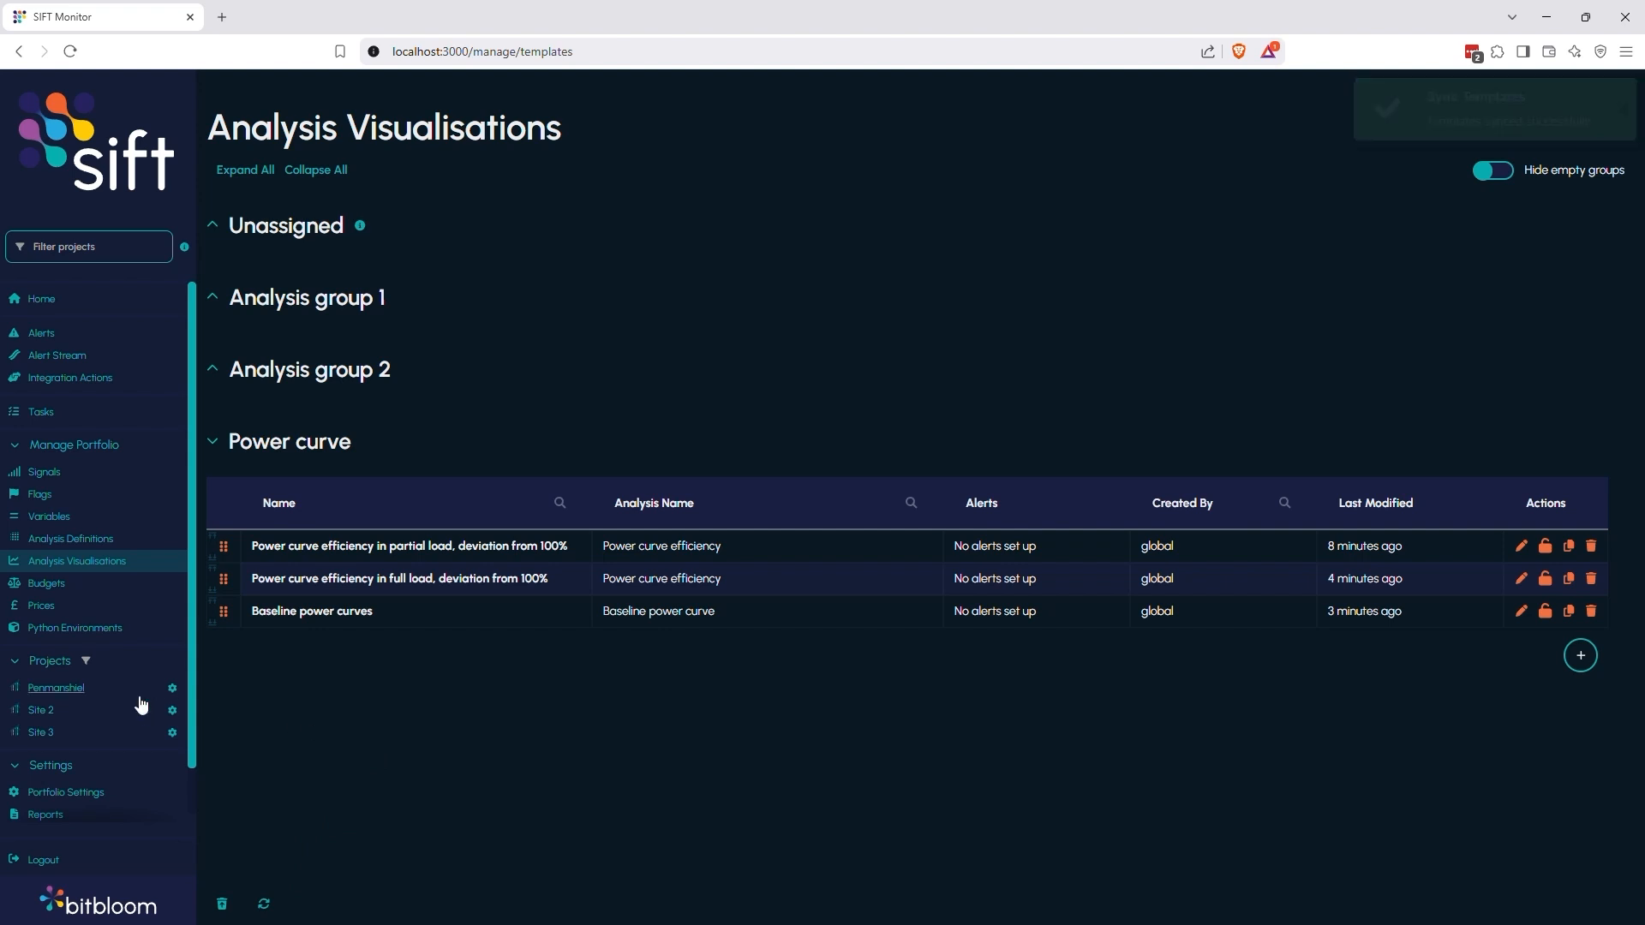
Review the Penmanshiel project's Power curve visualisations, including the partial load Full timeframe view and the Baseline power curves plot
left_click(83, 696)
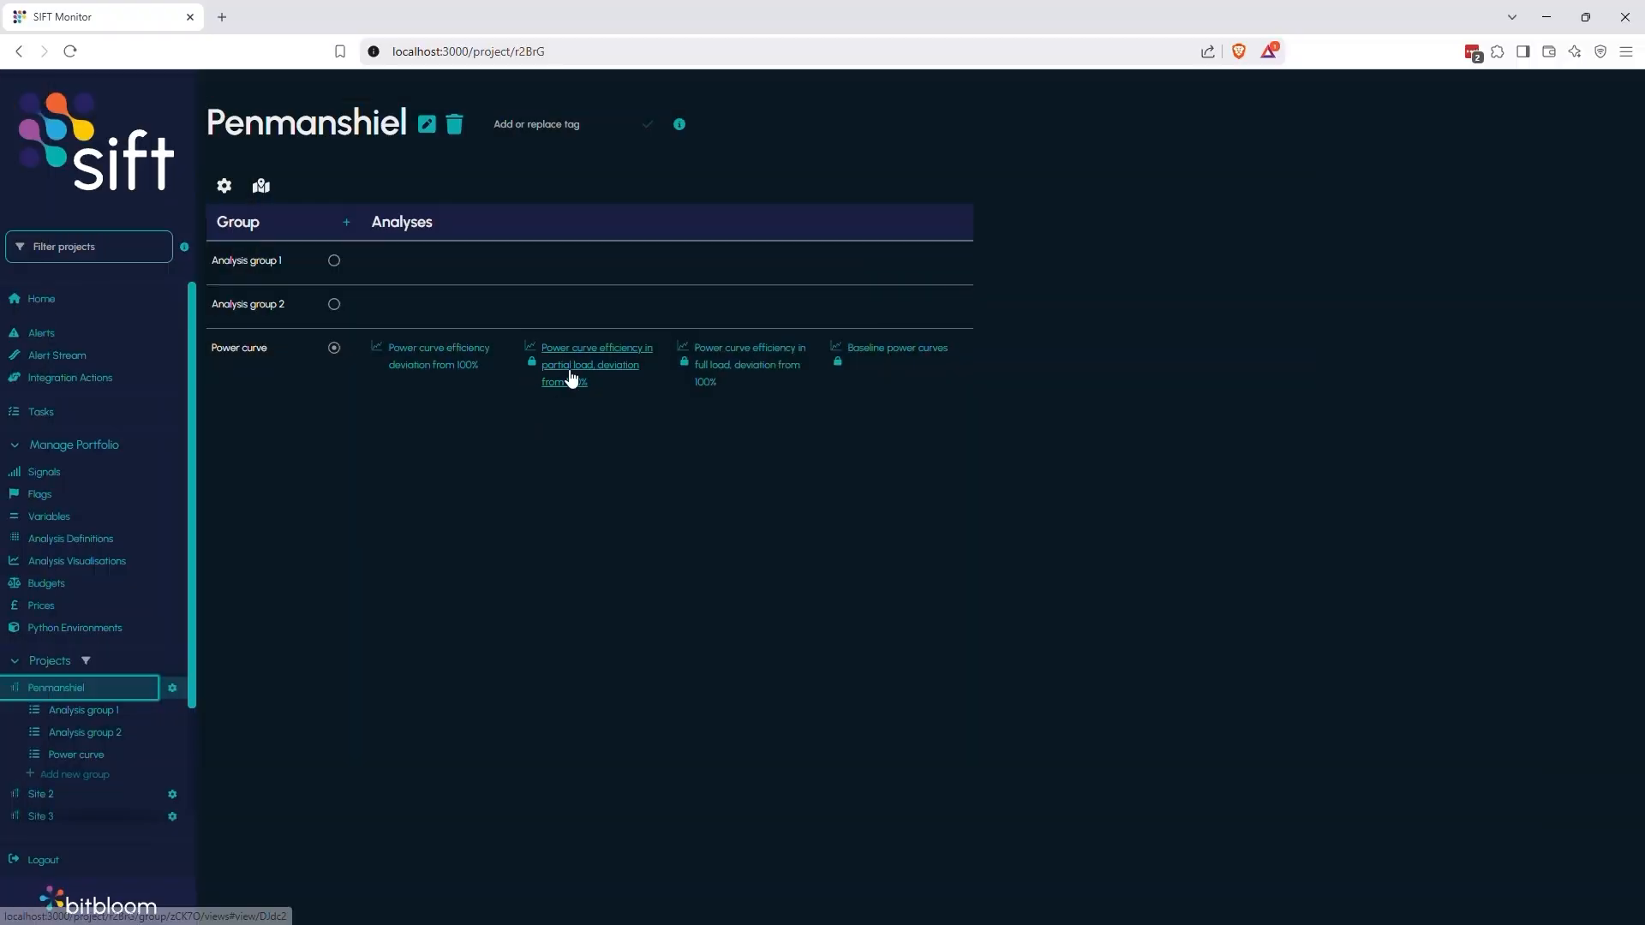
left_click(572, 377)
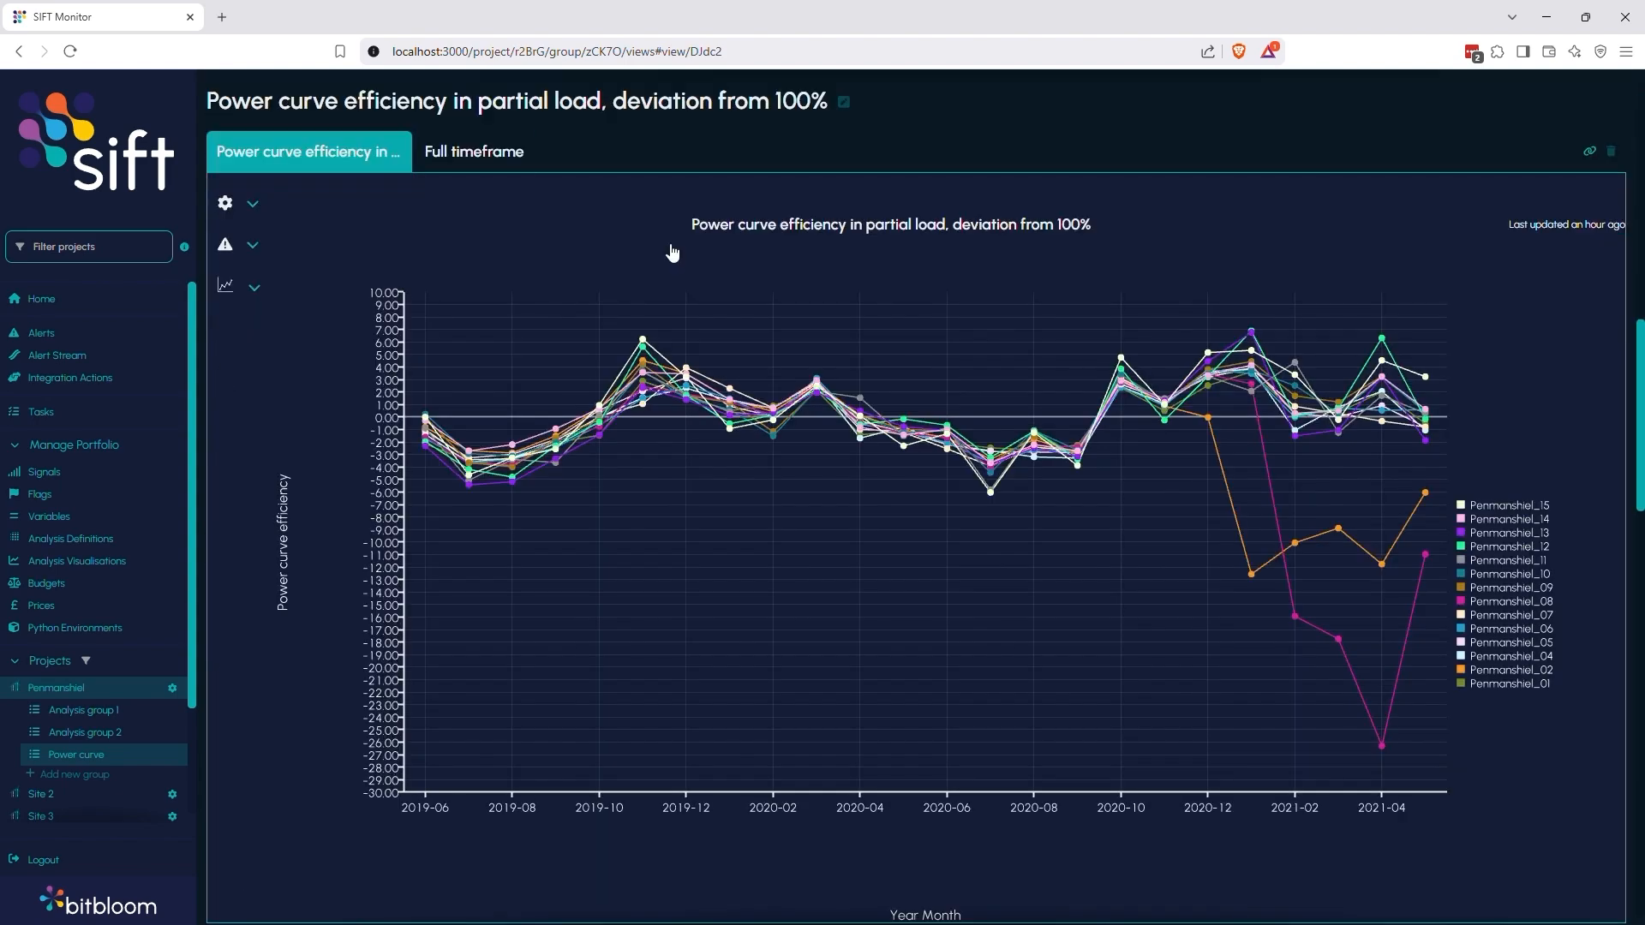
left_click(495, 163)
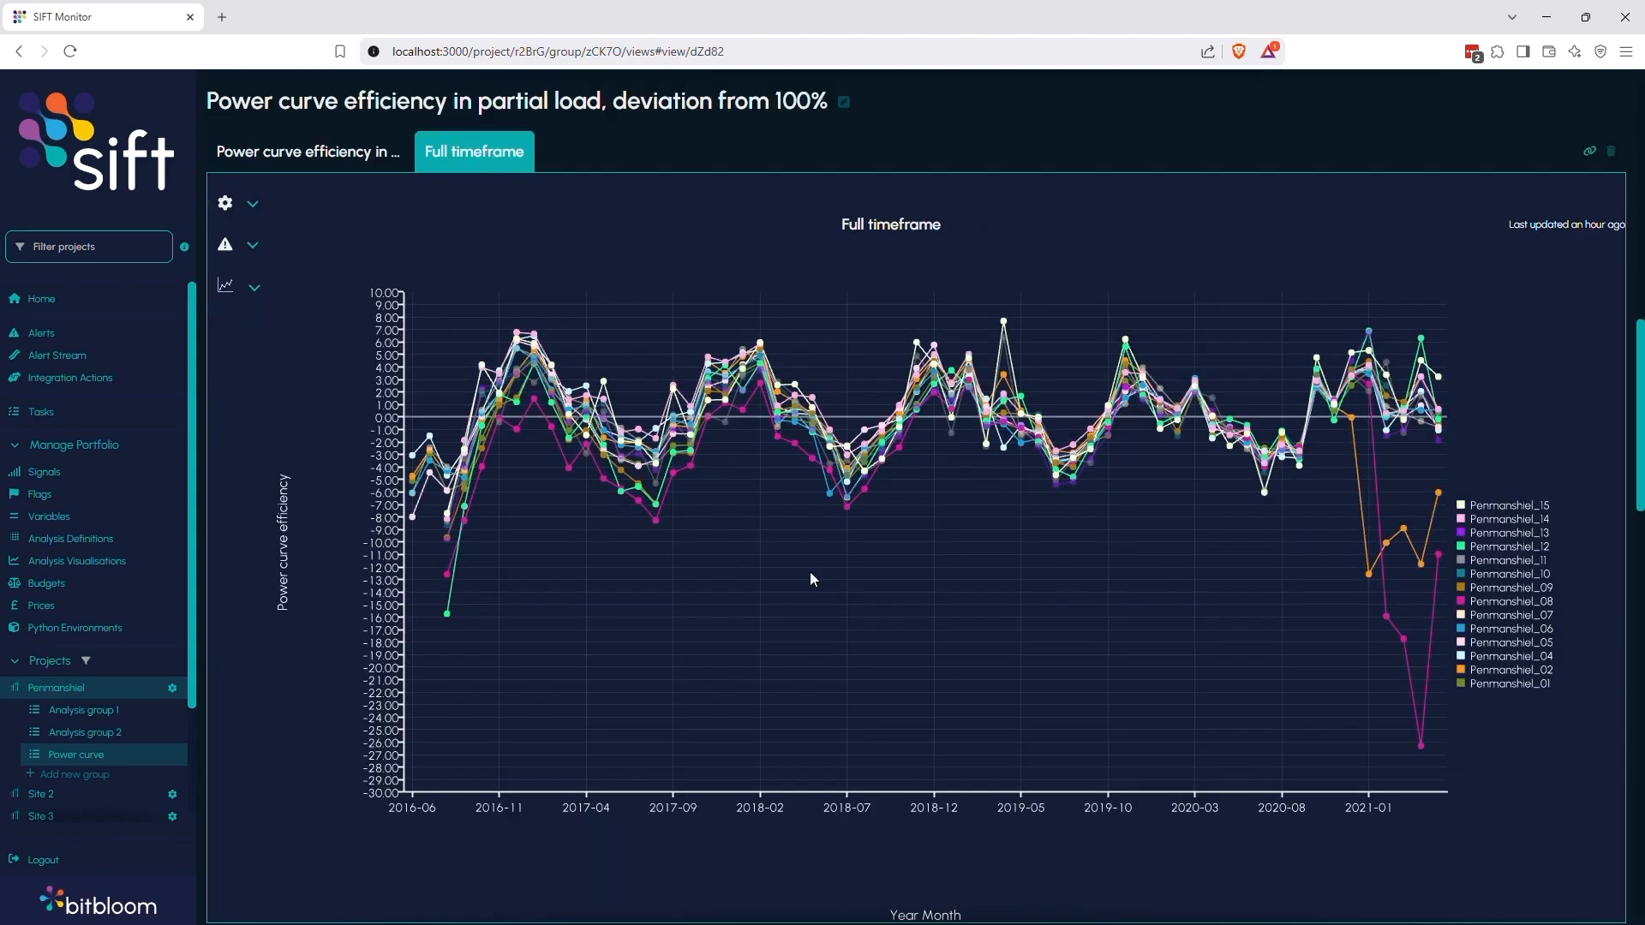
scroll(810, 572, "down", 15)
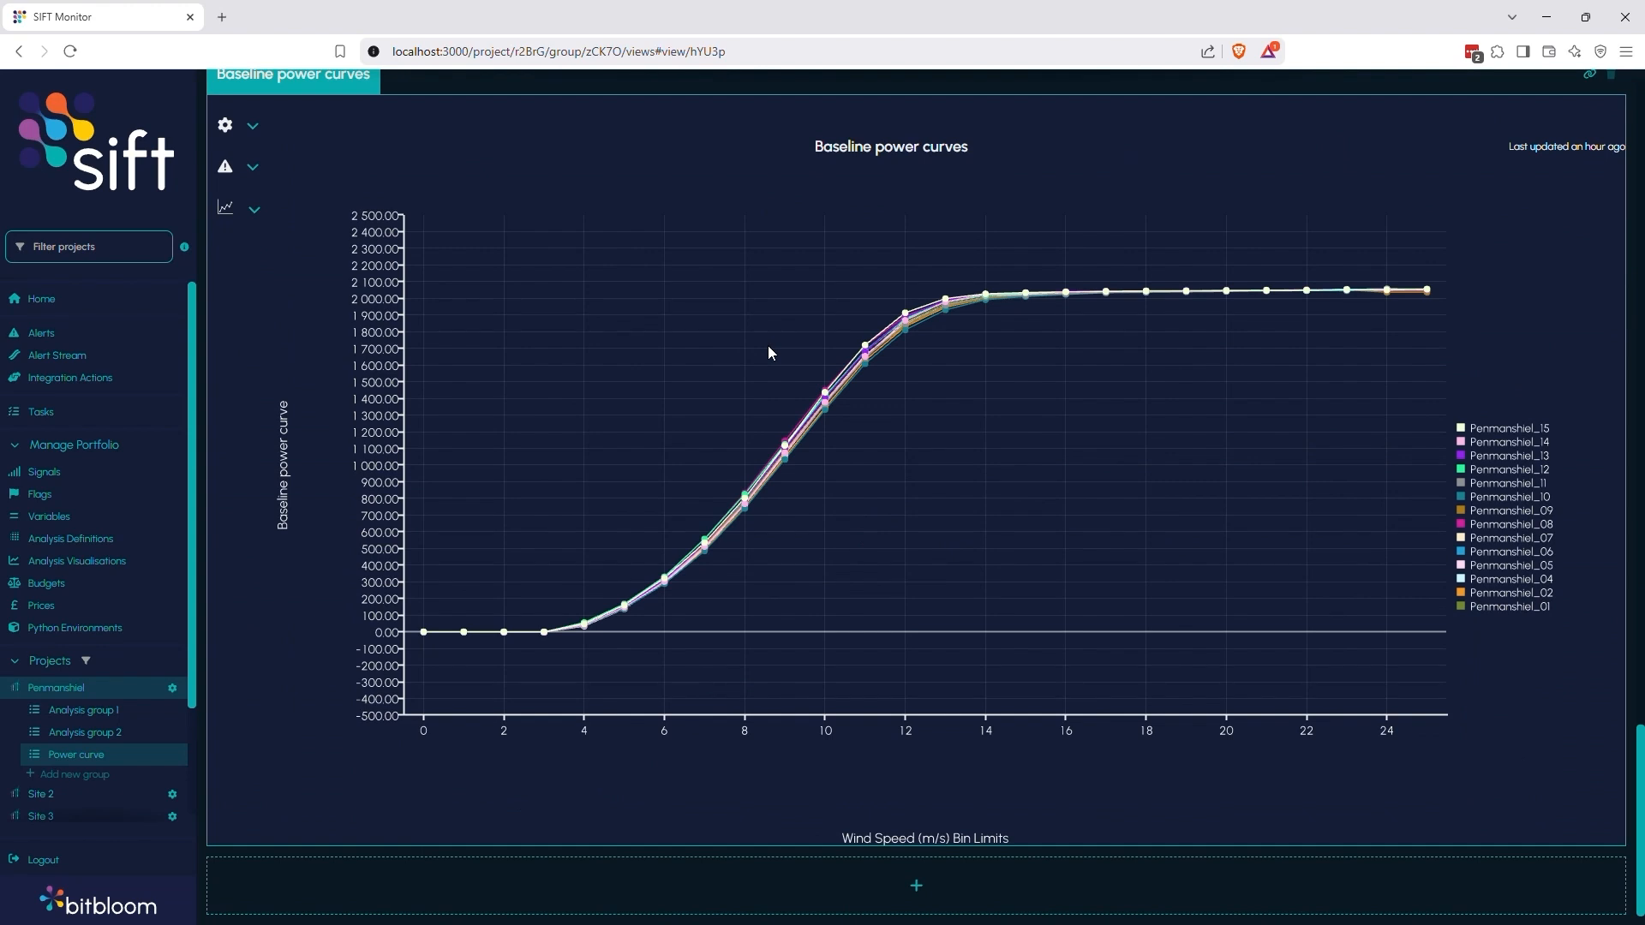